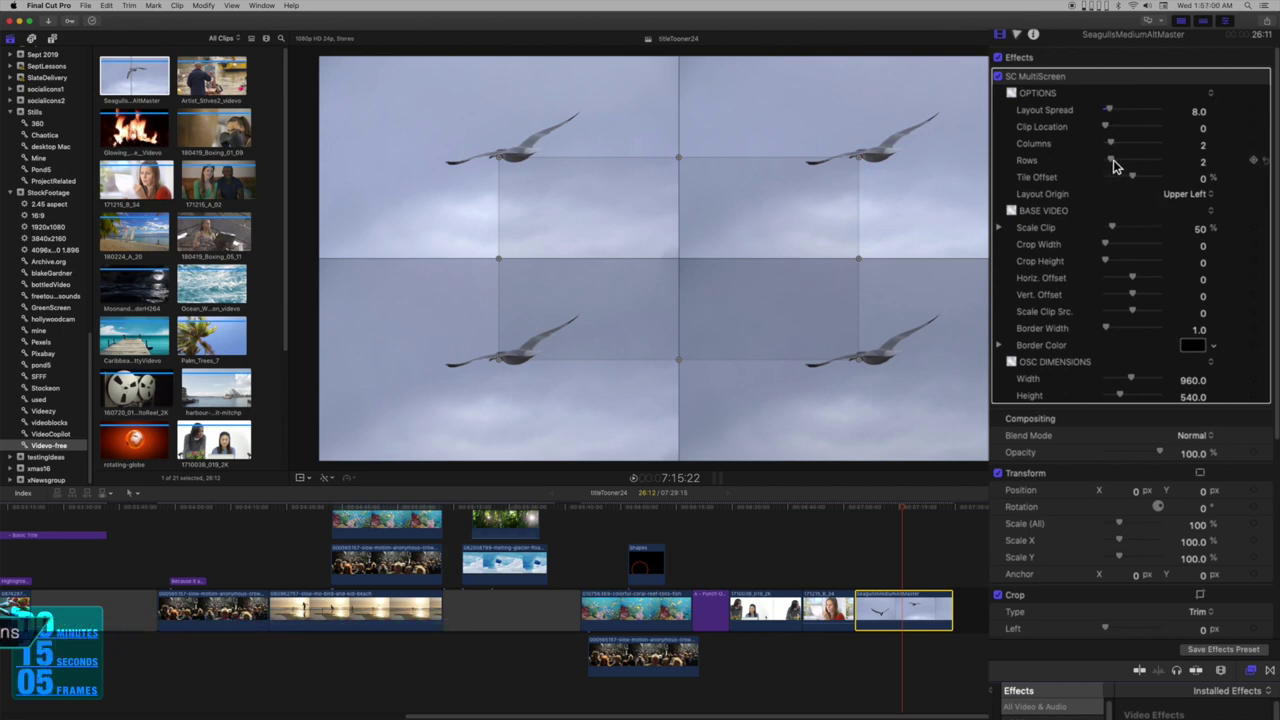
Set the SC MultiScreen layout to 3 rows with a spread of 5, and enlarge its onscreen frame to about 1175 by 754
drag(1113, 165, 1118, 167)
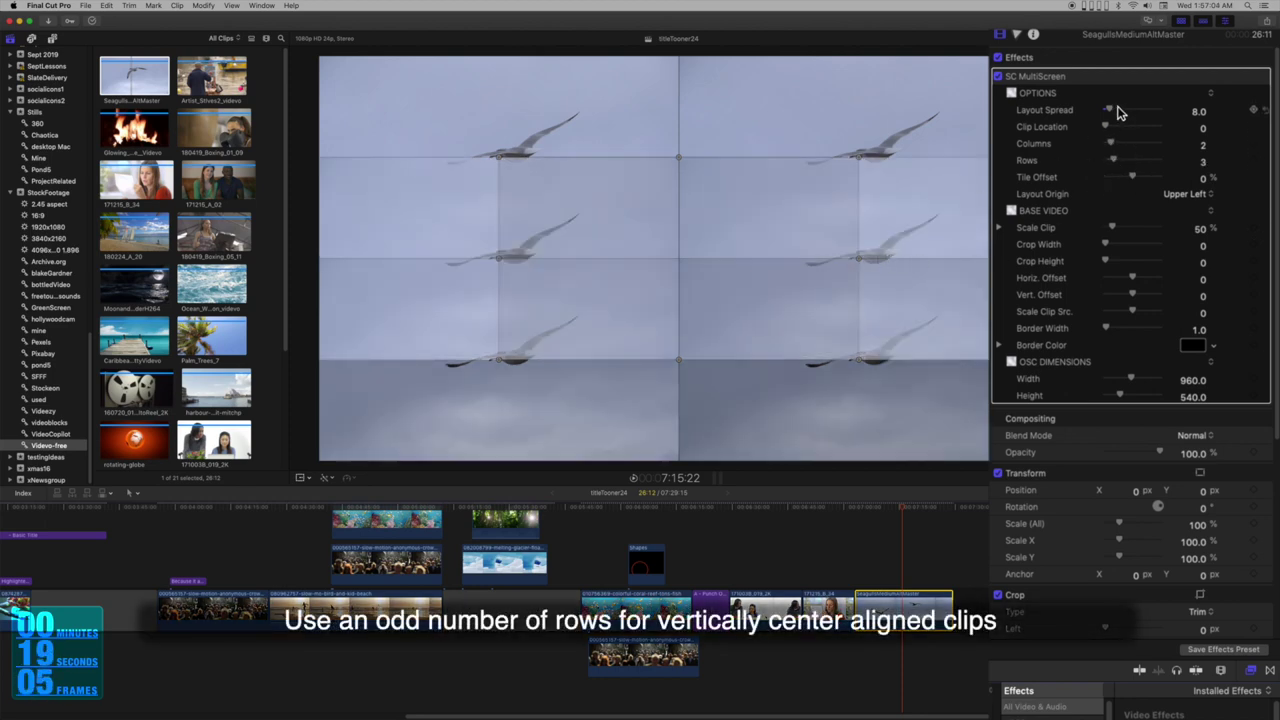
drag(1115, 114, 1115, 116)
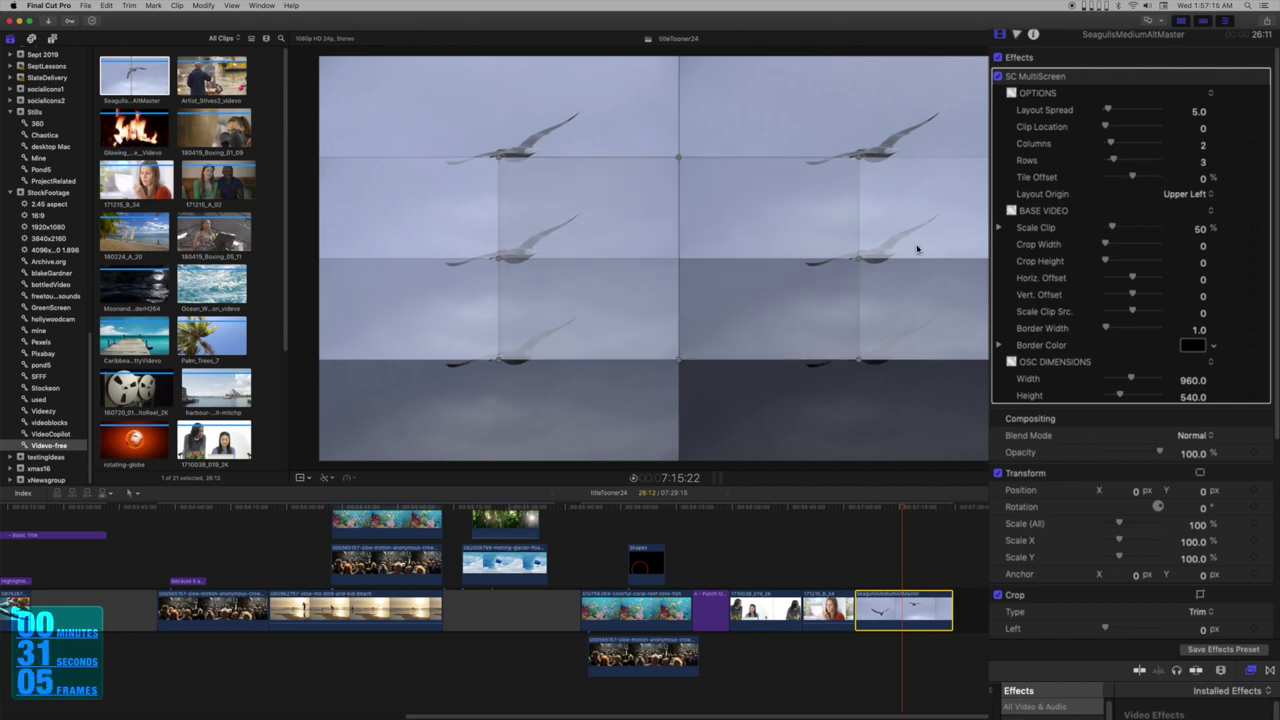
drag(861, 258, 903, 262)
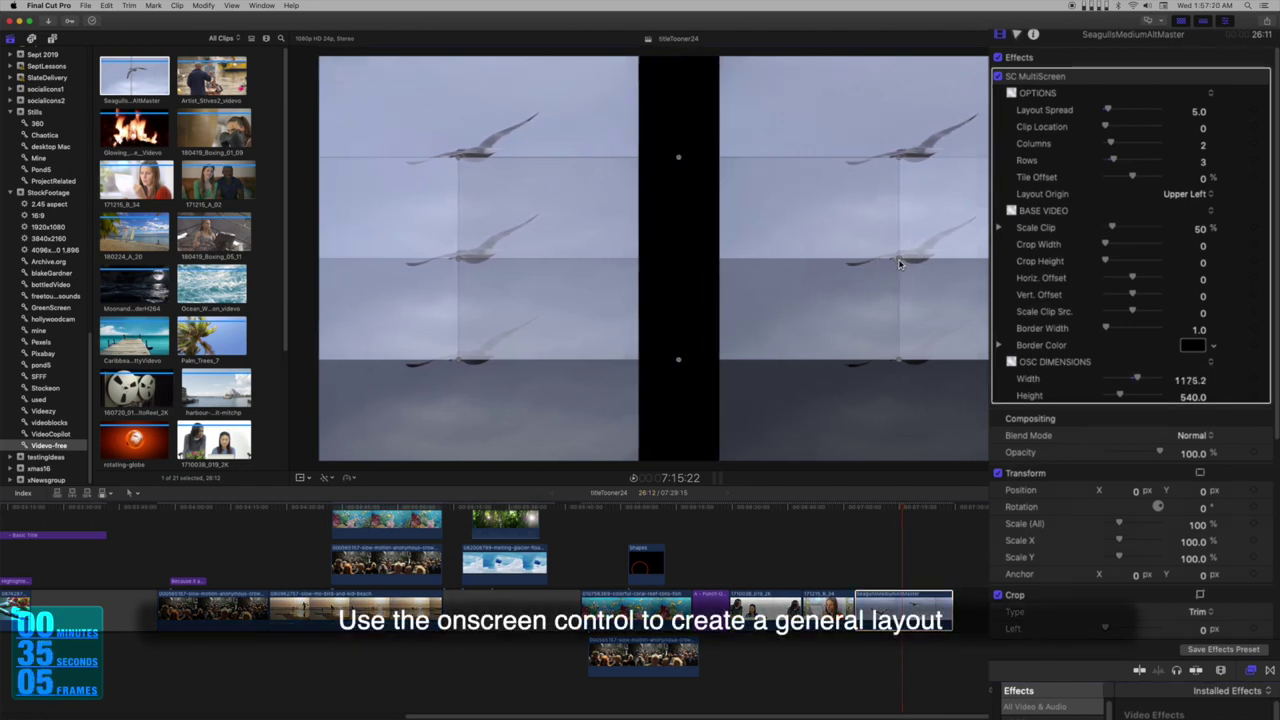
drag(679, 162, 686, 119)
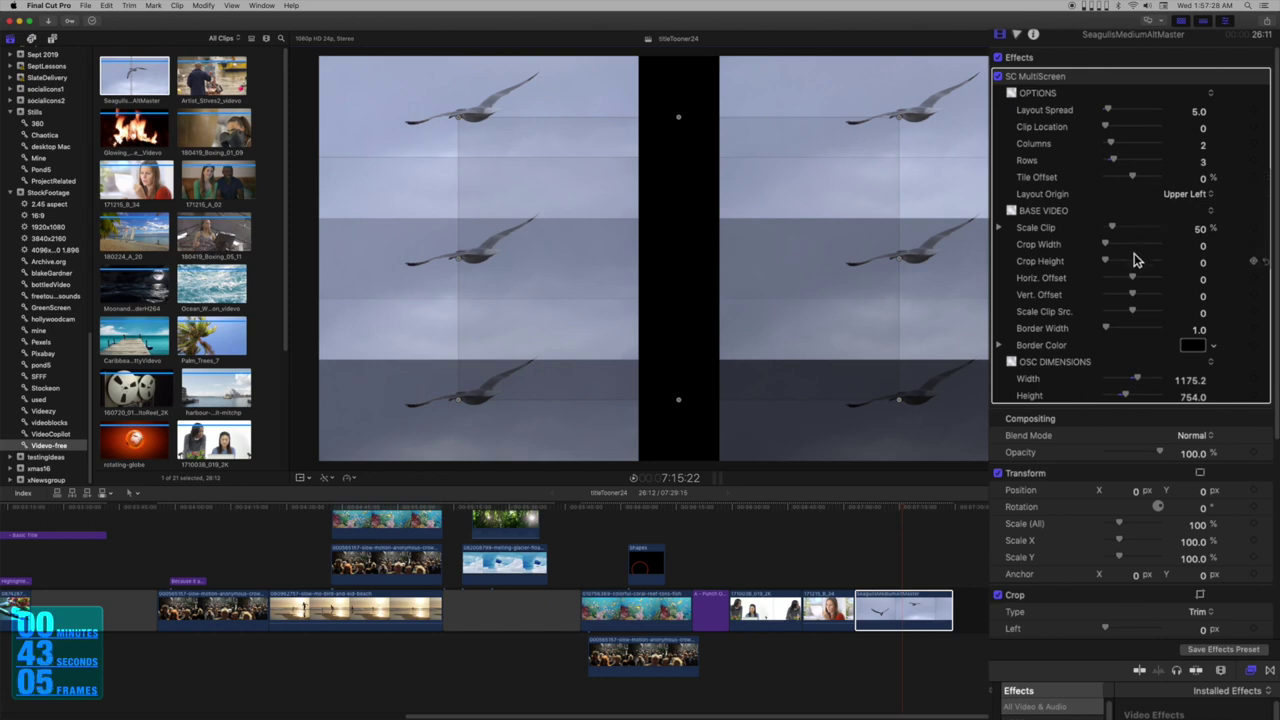
Set the SC MultiScreen clip scale to 70% and reduce the layout spread to 0
drag(1113, 234, 1119, 234)
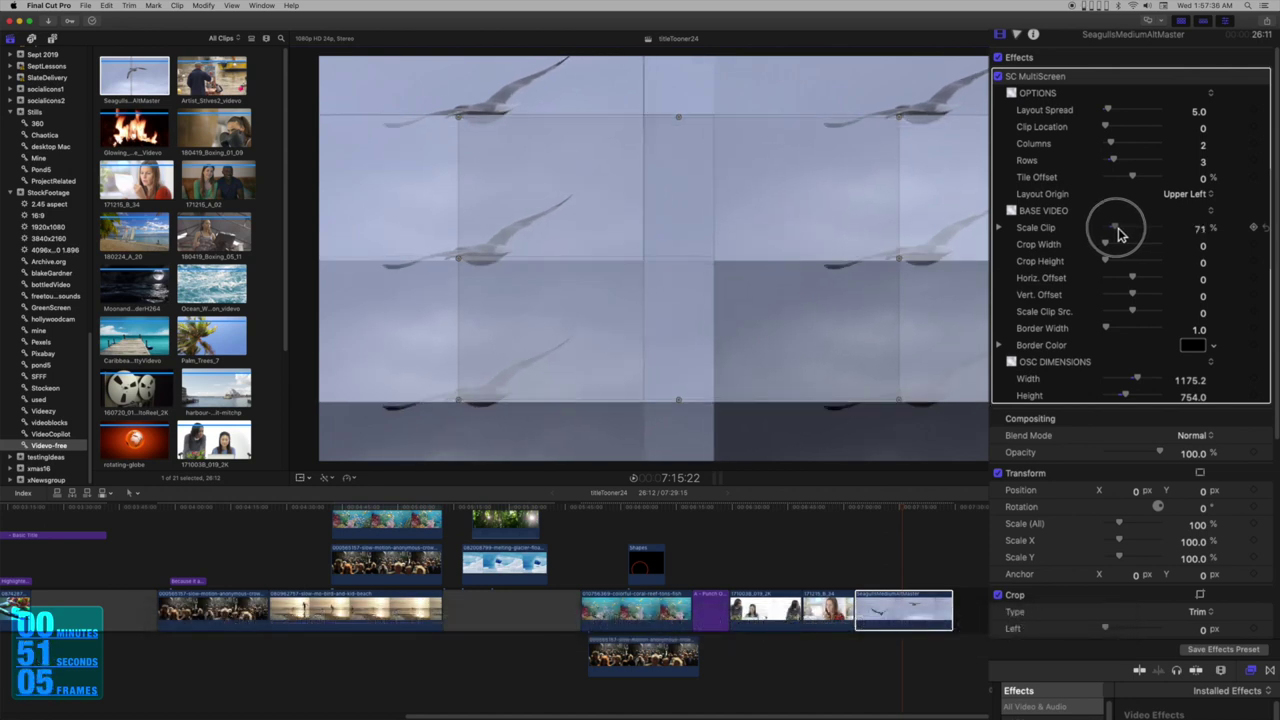
click(1200, 229)
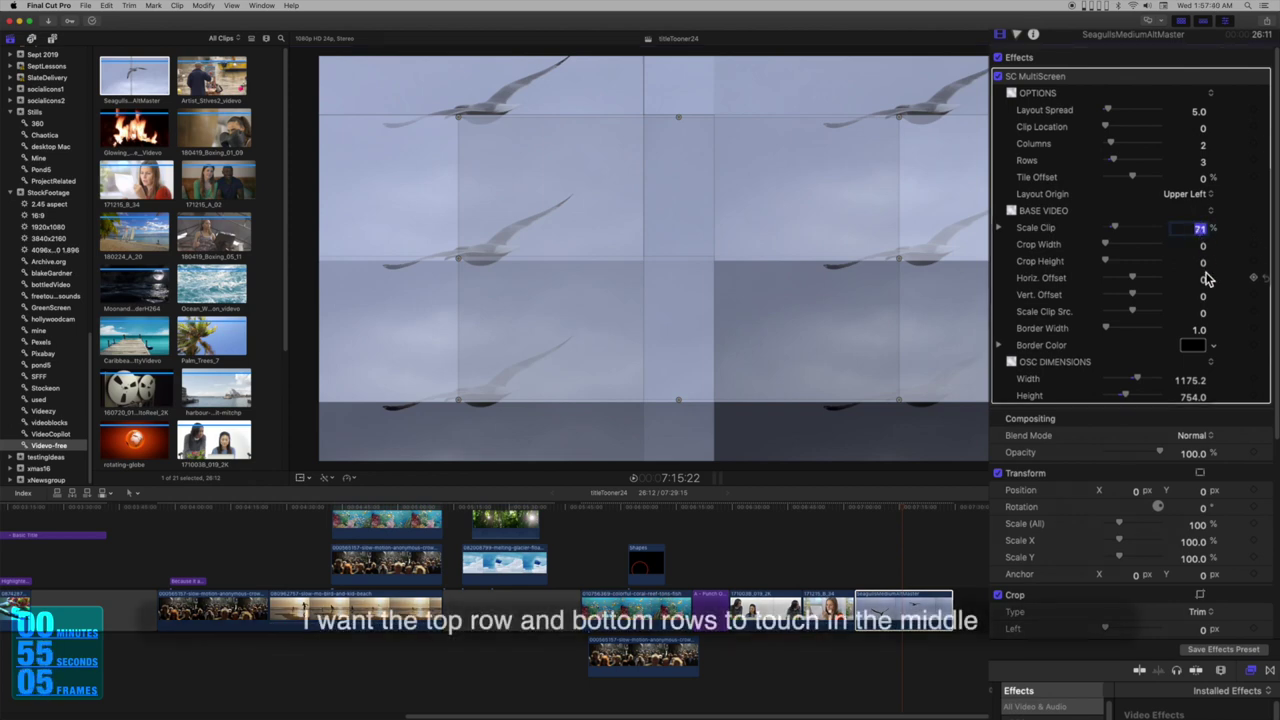
text(7)
key(Return)
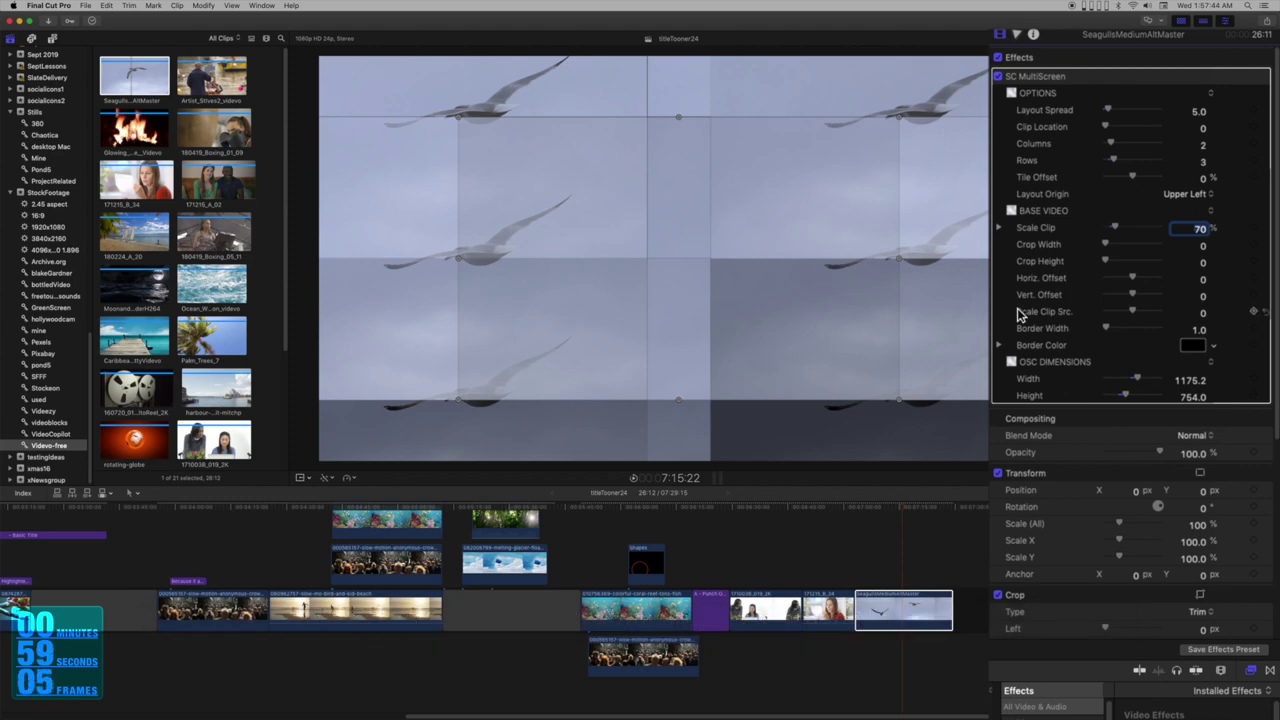
mouse_move(1110, 110)
mouse_down()
mouse_move(1094, 114)
mouse_move(1137, 128)
mouse_move(1103, 128)
mouse_up()
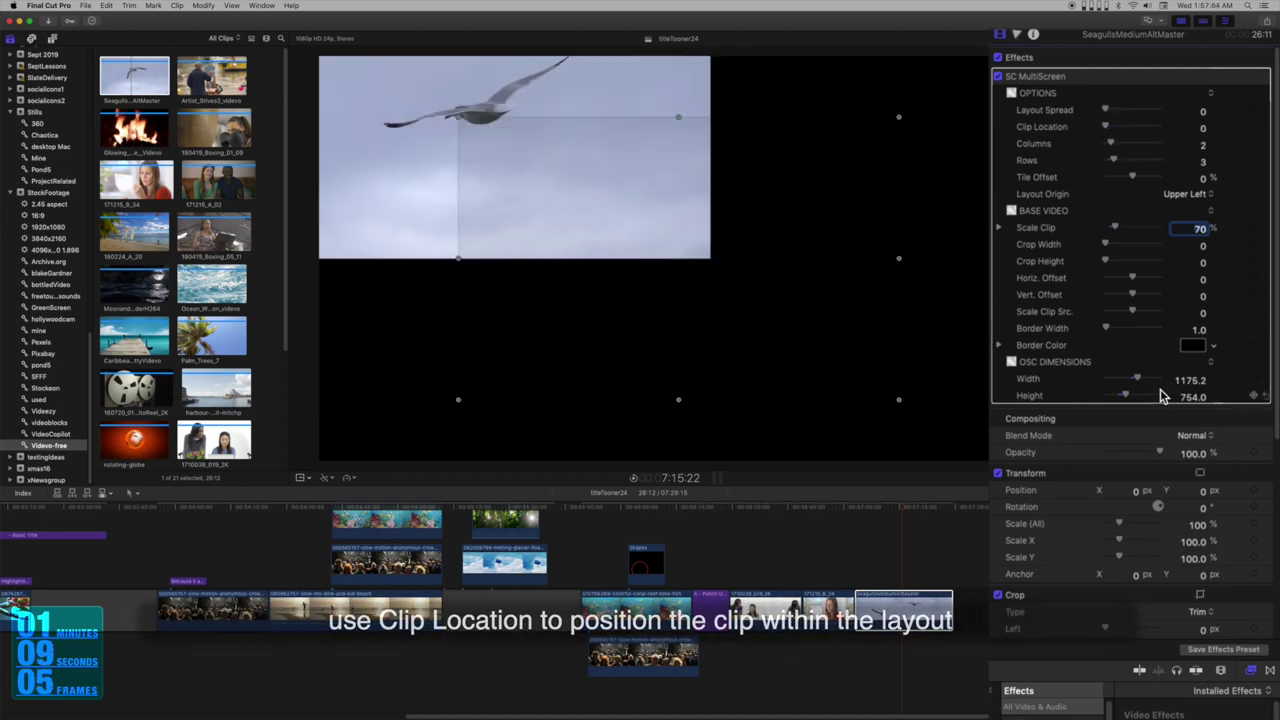
Copy the SeagullsMediumAltMaster clip's SC MultiScreen effect
click(901, 599)
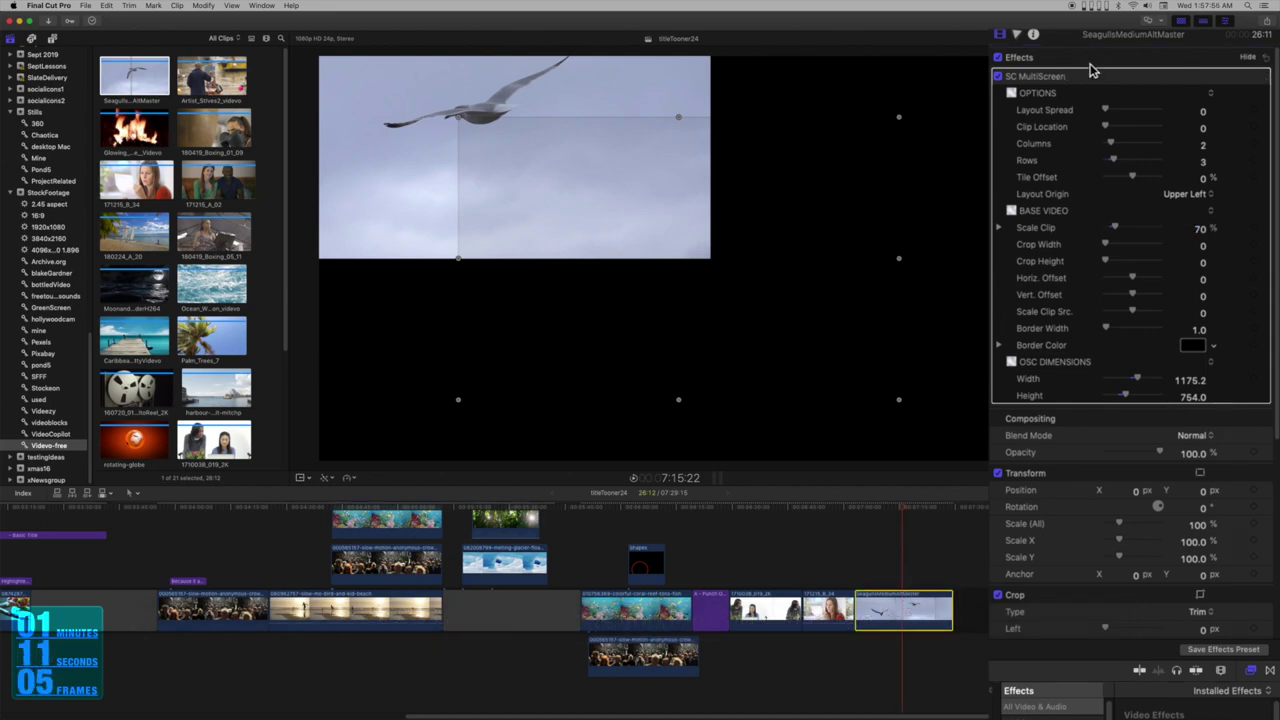
click(1093, 77)
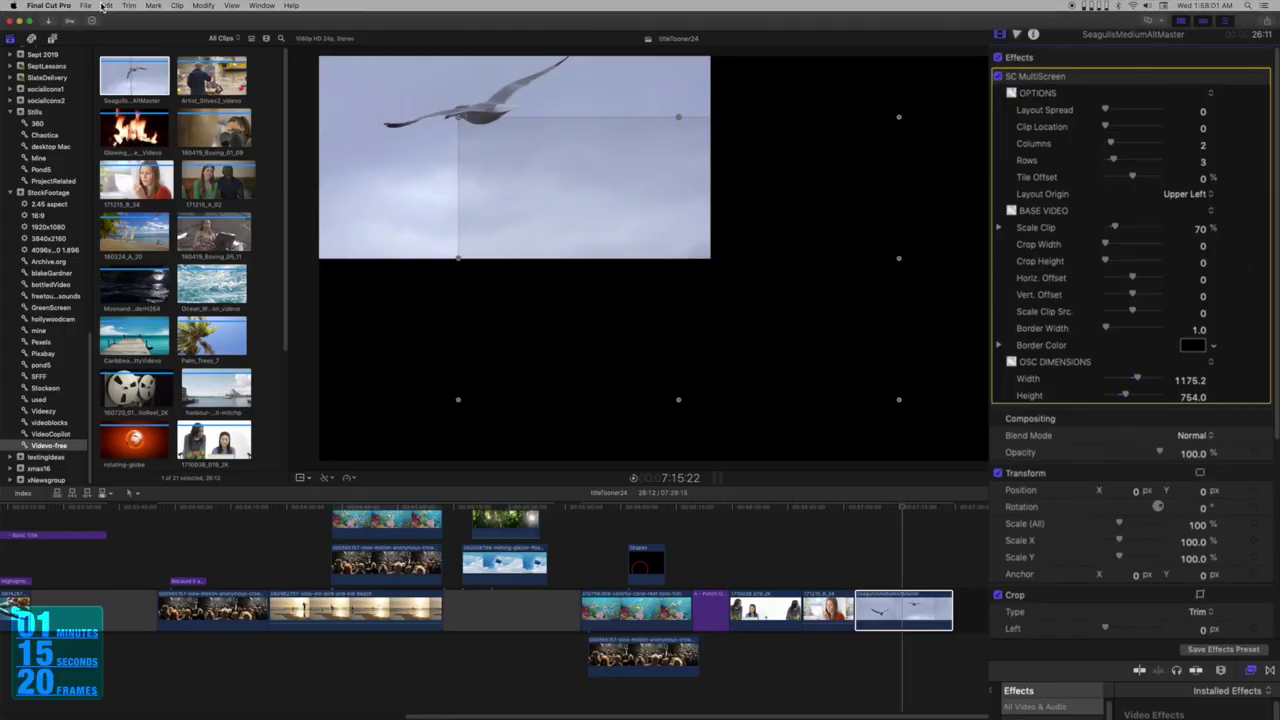
click(106, 6)
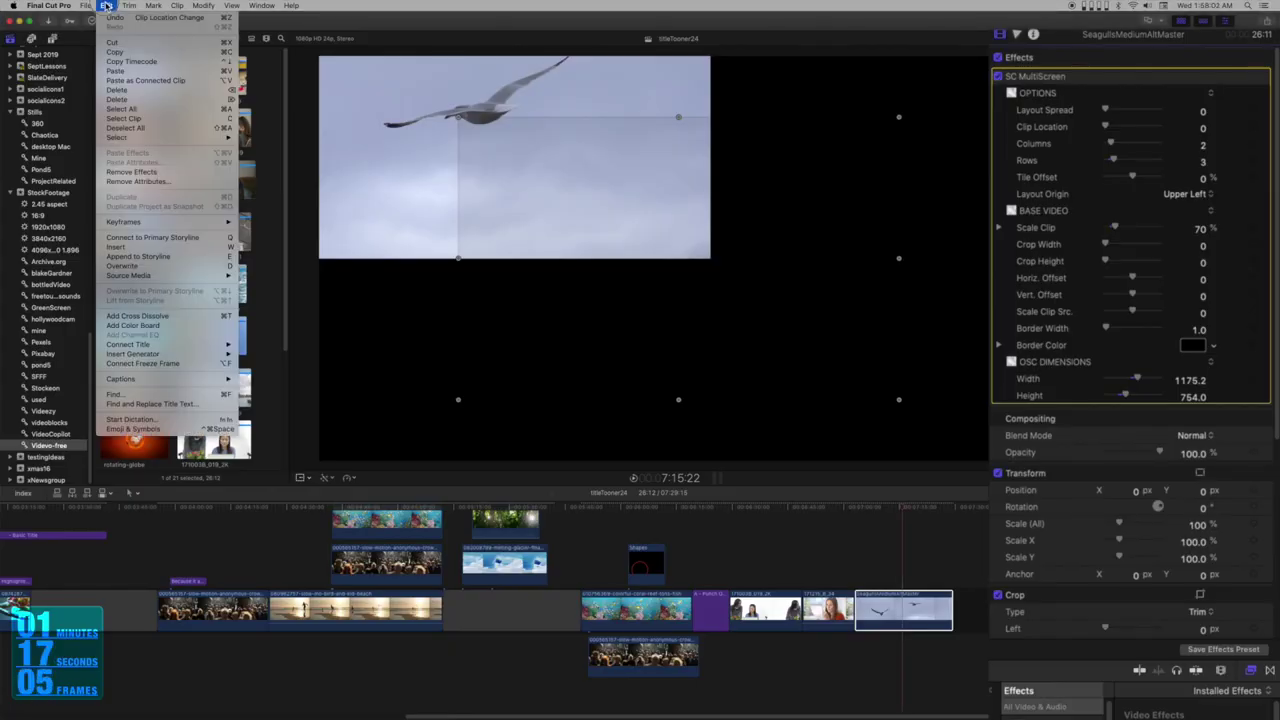
click(112, 52)
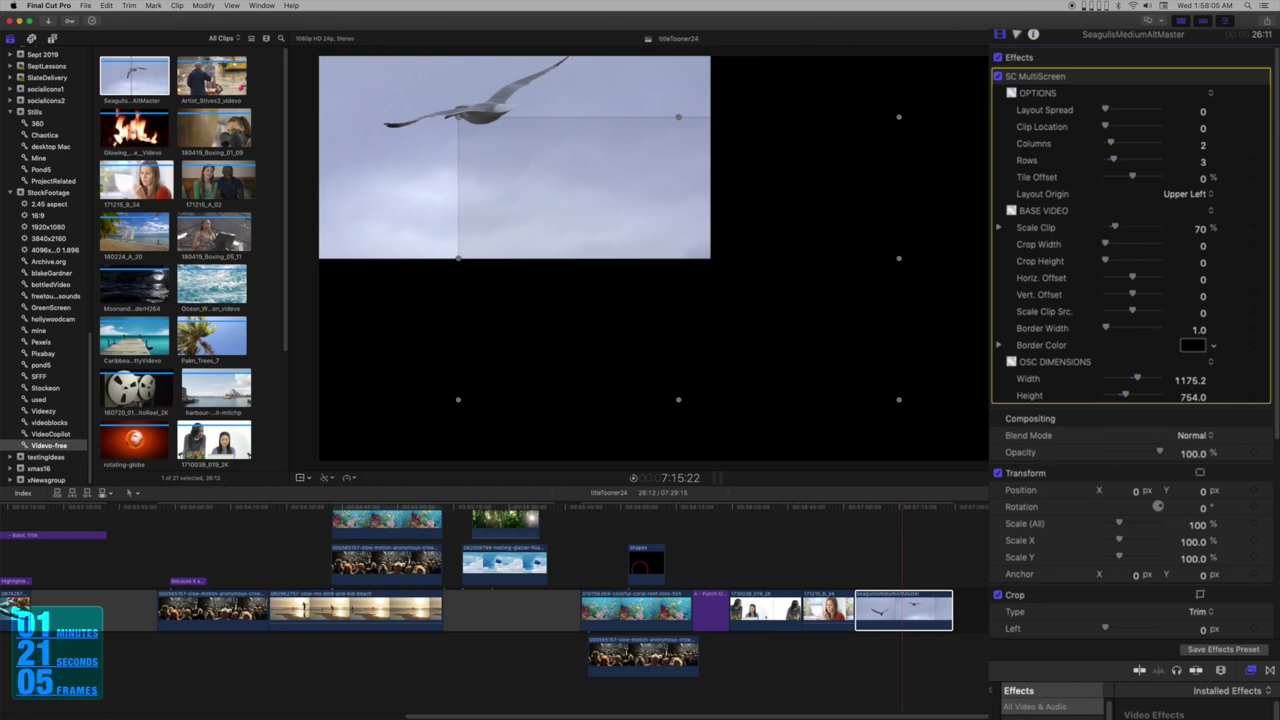
Stack the 171215_B_34 and 171003B_019_2K clips above the seagulls clip and place the playhead over the stack
drag(828, 610, 866, 562)
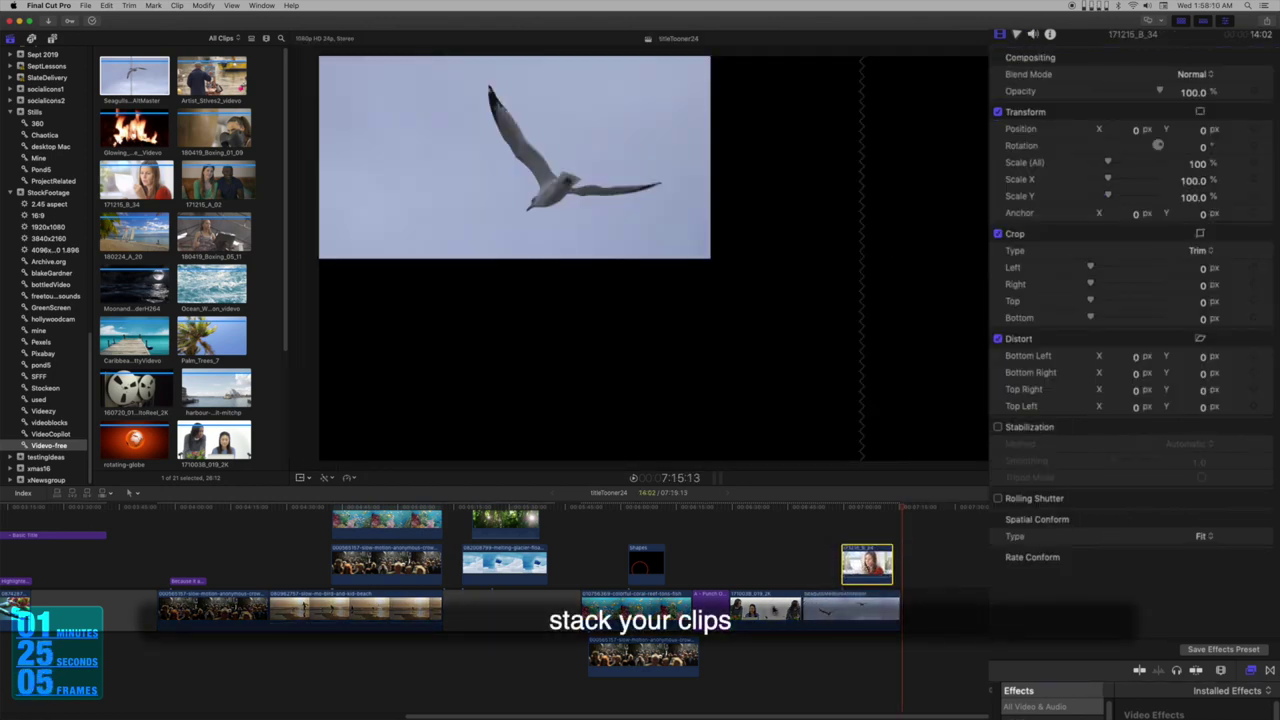
drag(765, 608, 800, 567)
drag(898, 518, 800, 515)
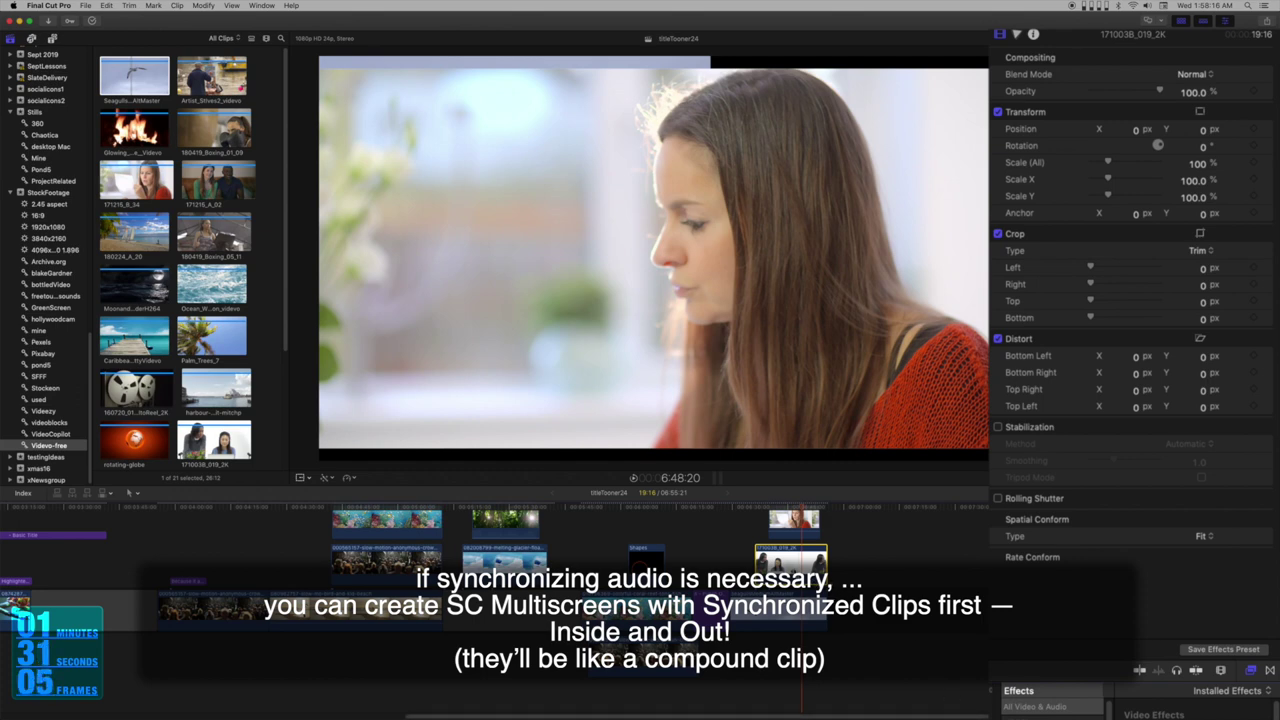
Paste only the SC MultiScreen attribute onto the 171003B_019_2K clip, with keyframe timing stretched to fit
click(106, 6)
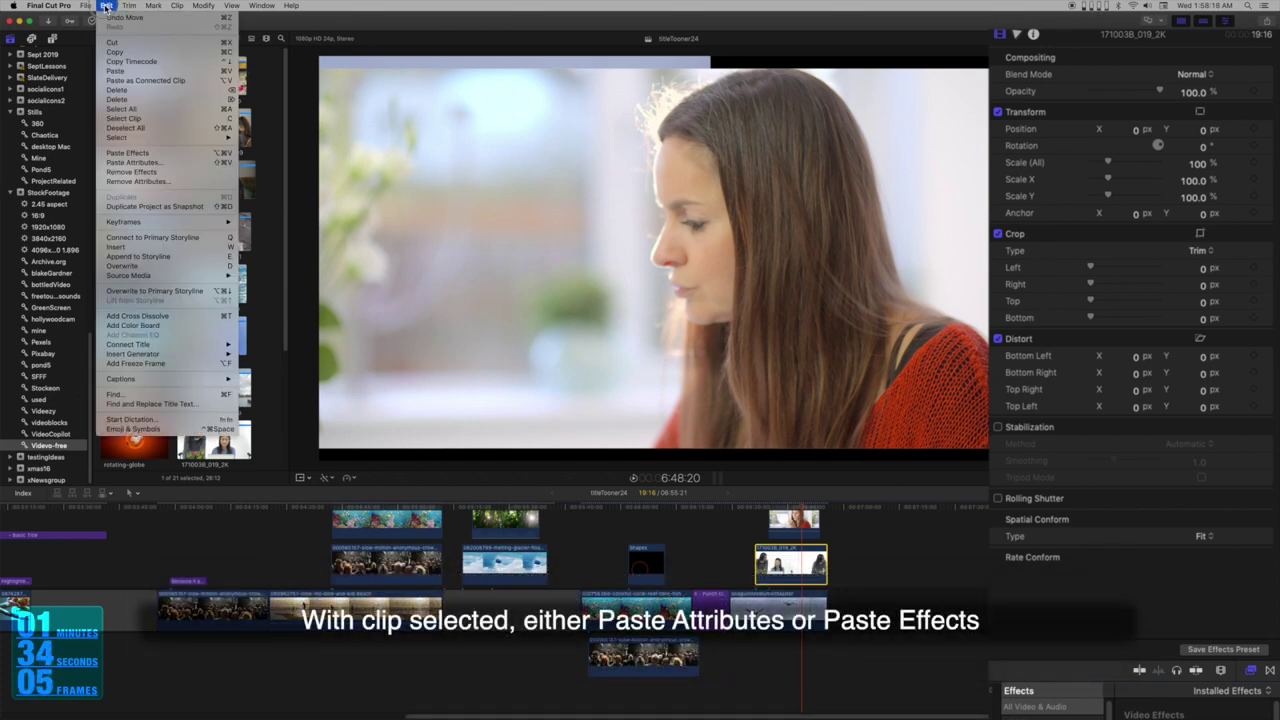
click(127, 163)
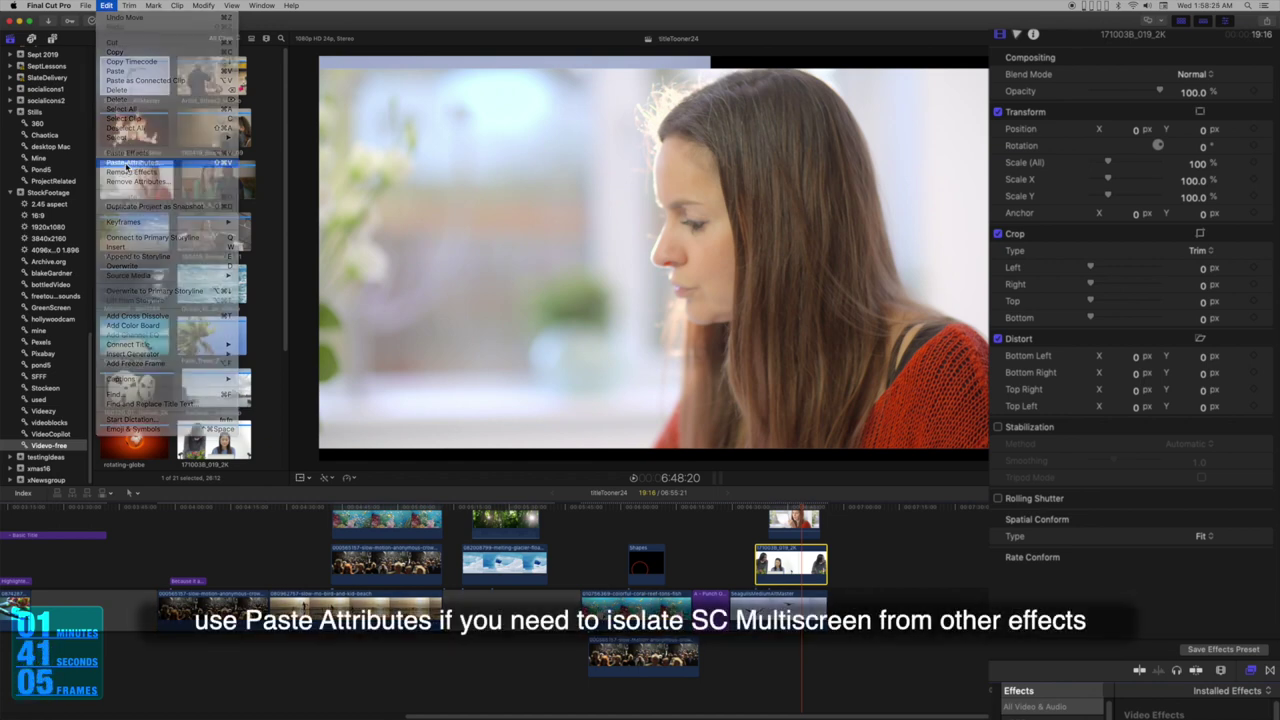
click(573, 231)
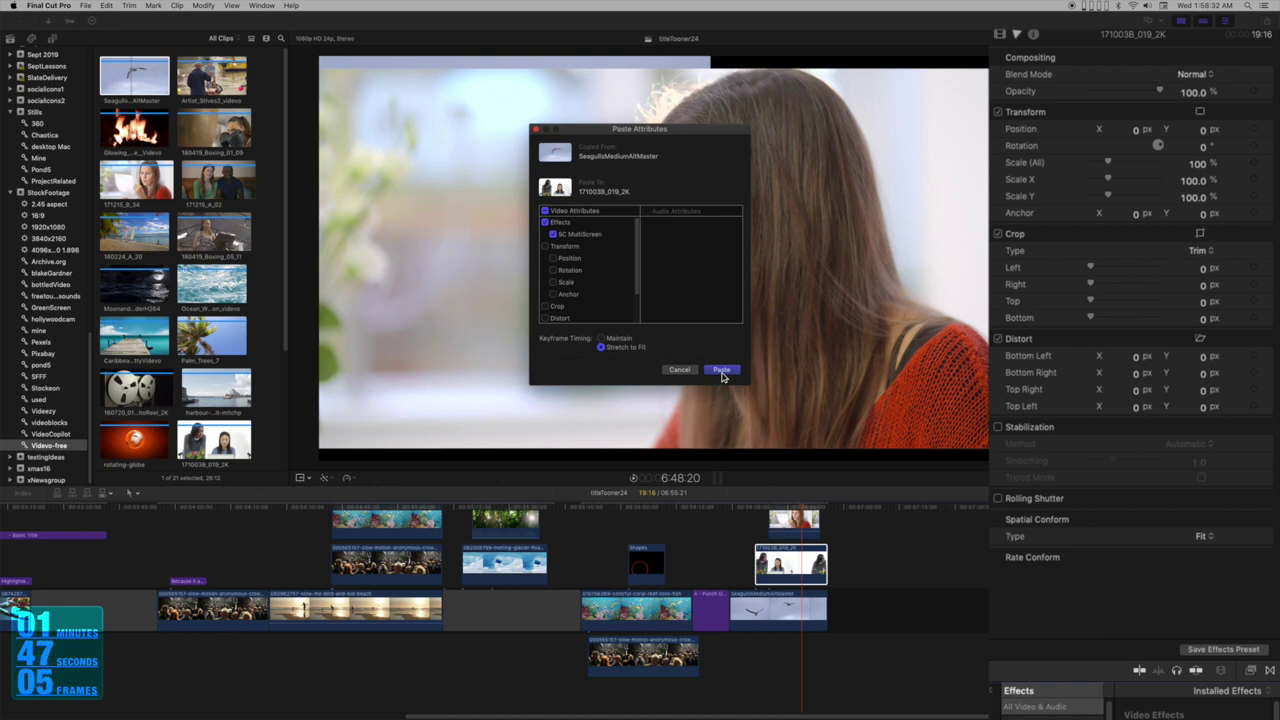
click(722, 371)
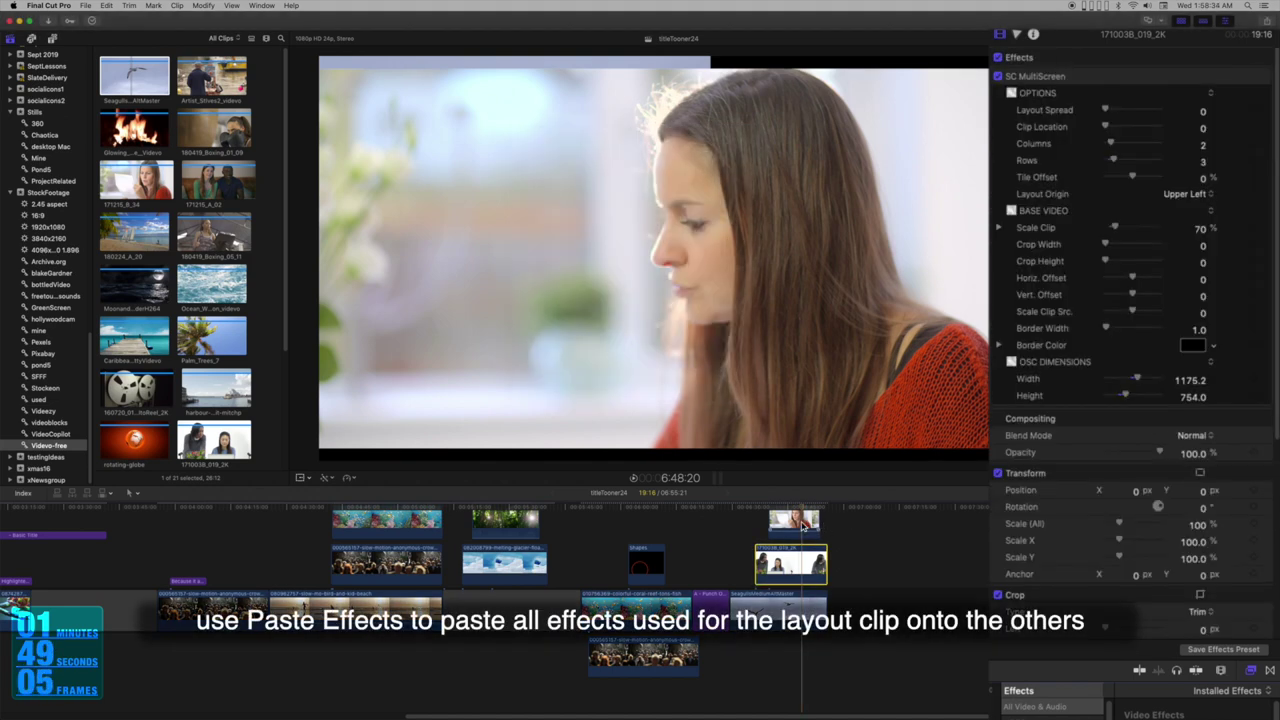
Paste the copied effects onto the topmost stacked clip, 171215_B_34
click(806, 527)
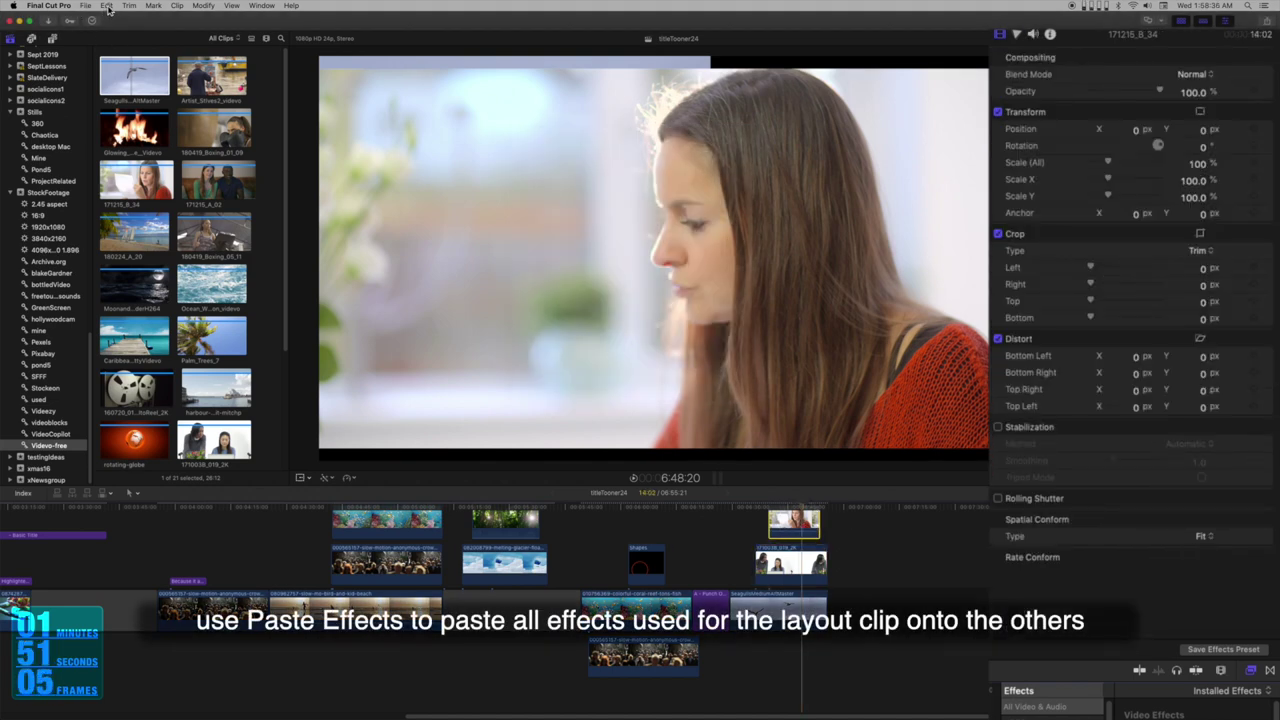
click(106, 6)
mouse_move(127, 140)
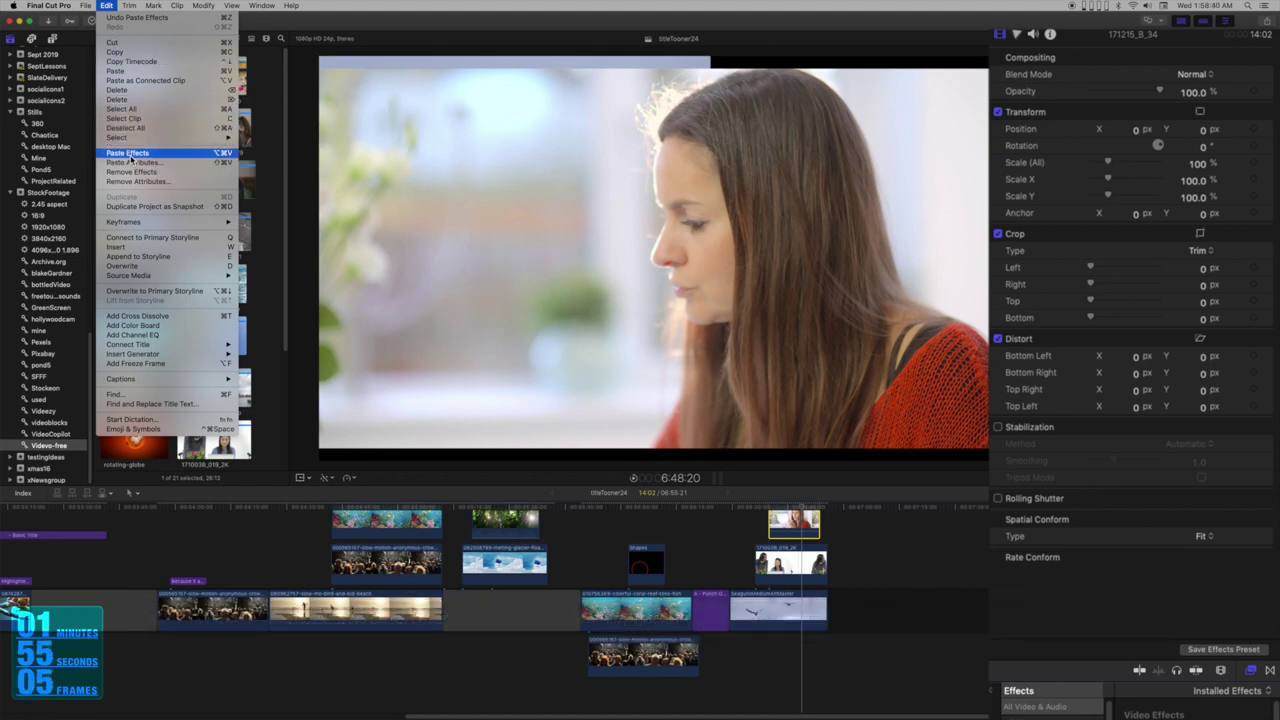
click(128, 153)
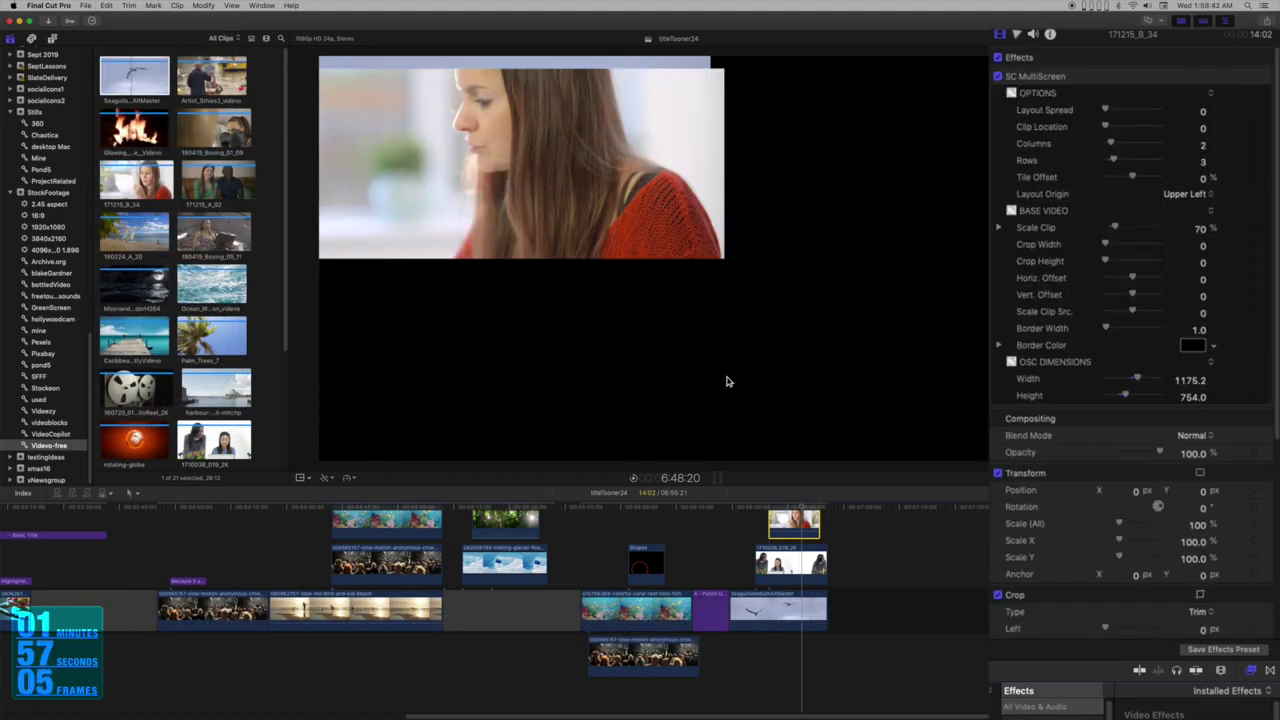
Set the Spatial Conform type of the 171215_B_34 clip to Fill
scroll(850, 560, up, 3)
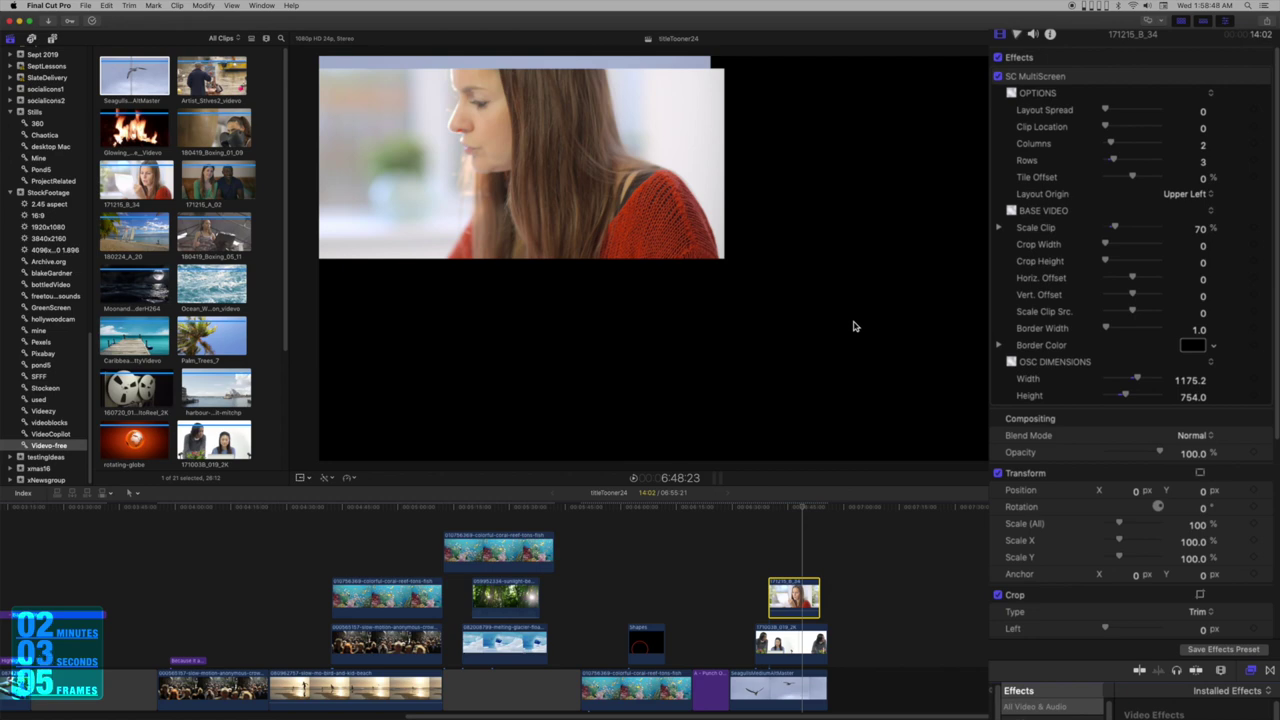
scroll(1071, 531, down, 8)
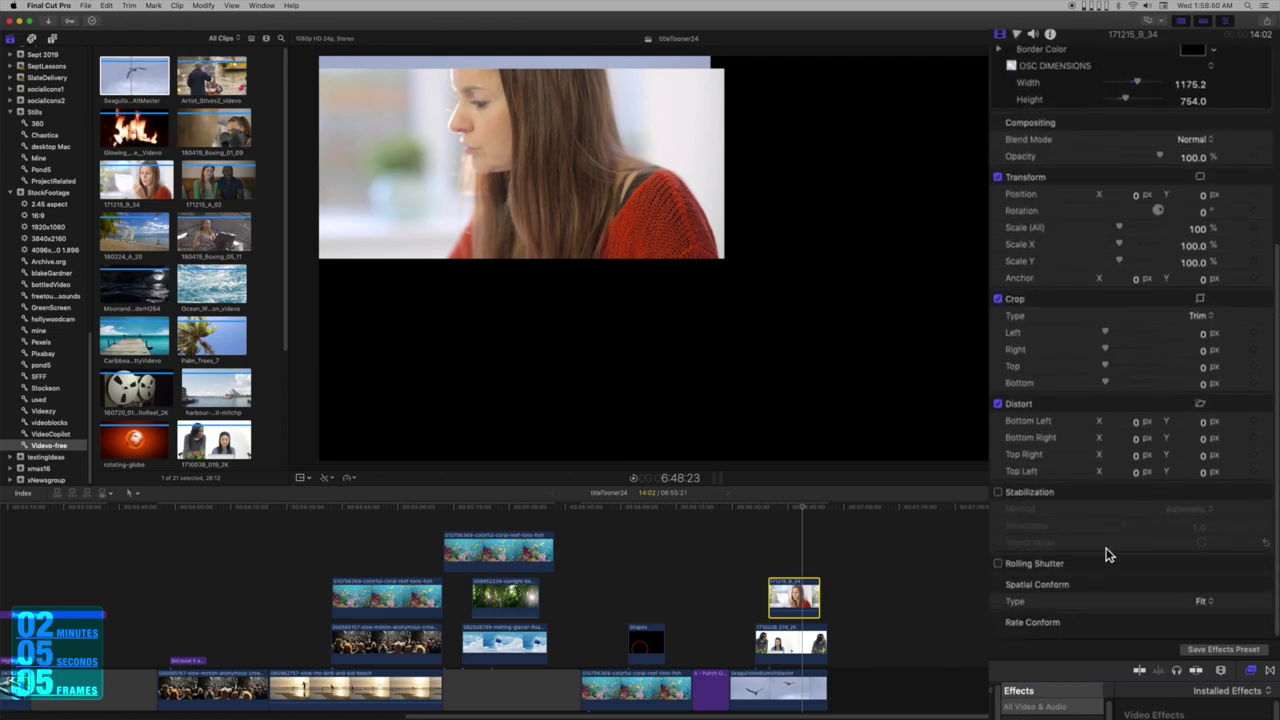
click(1201, 602)
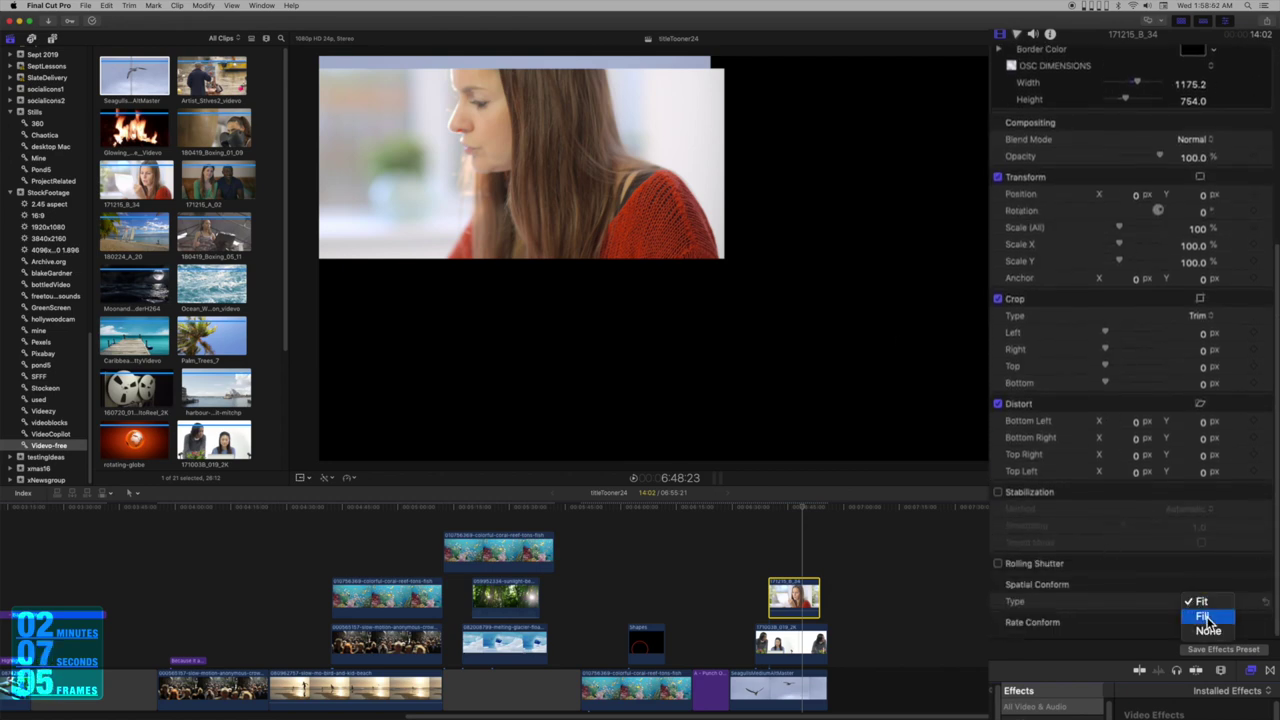
click(1205, 613)
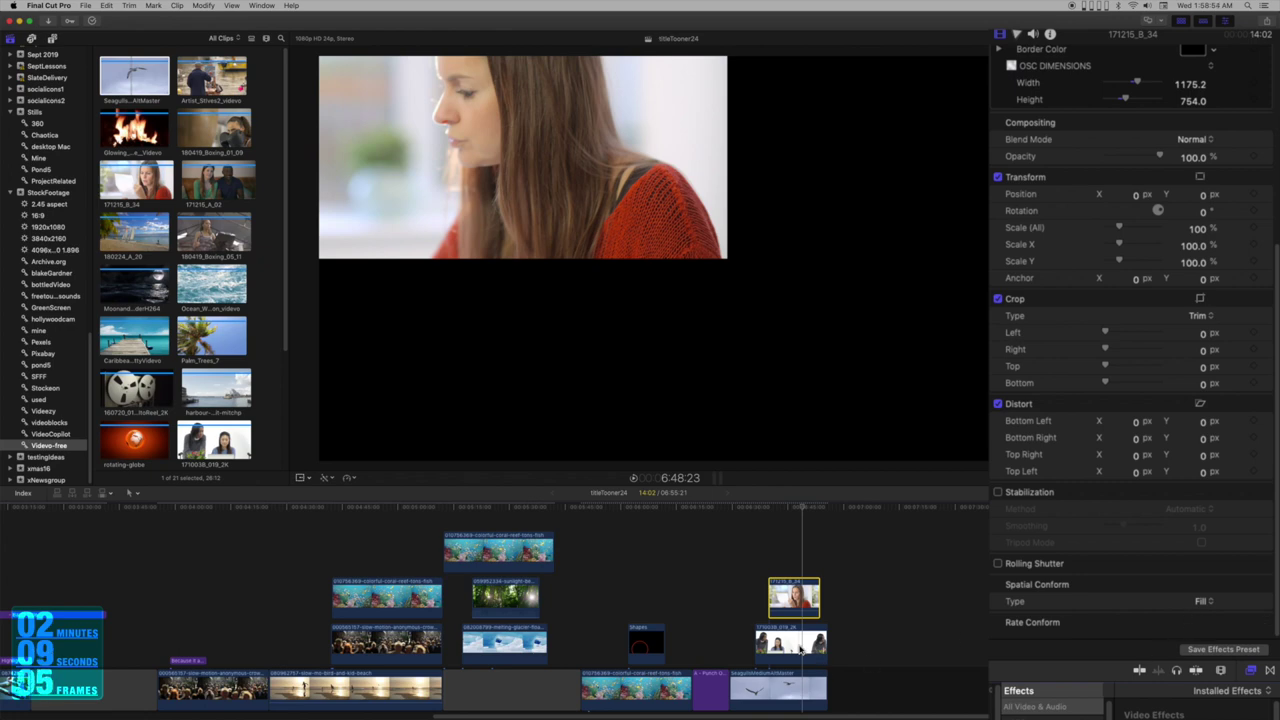
Set the Spatial Conform type of the 171003B_019_2K clip to Fill
click(800, 648)
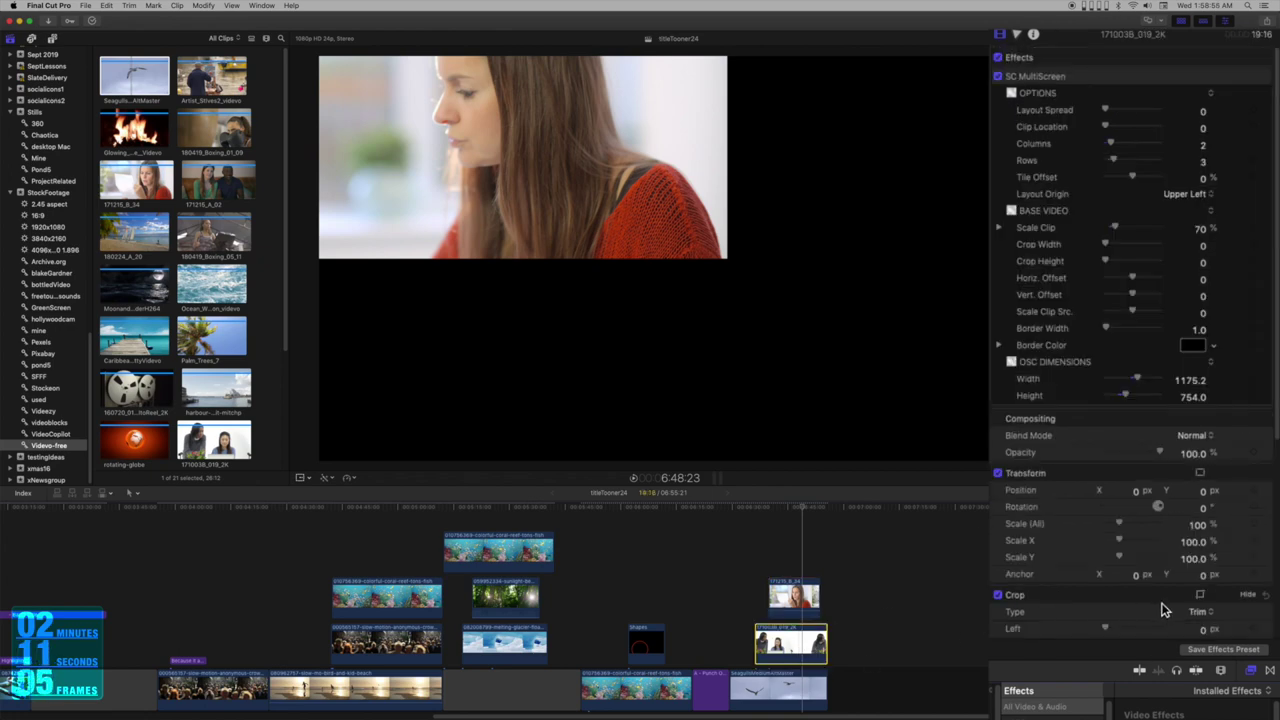
scroll(1163, 610, down, 5)
click(1200, 603)
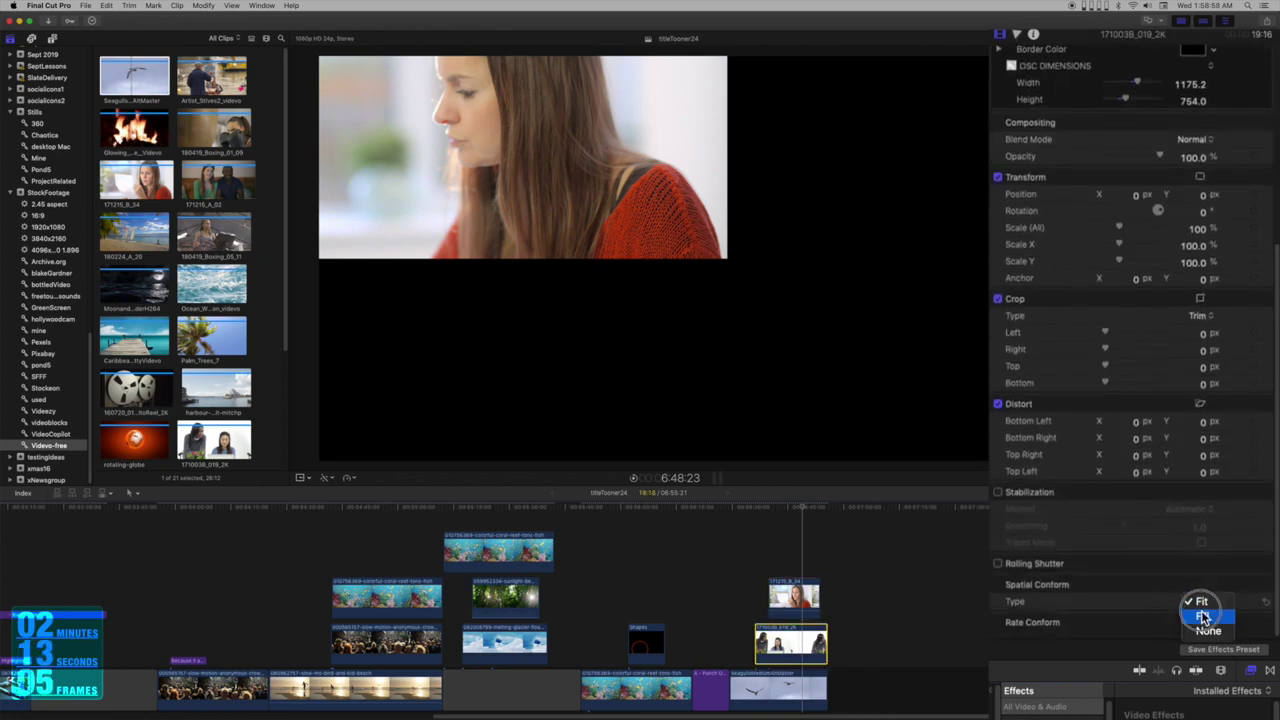
click(1196, 621)
Set the Spatial Conform type of the SeagullsMediumAltMaster clip to Fill
click(798, 688)
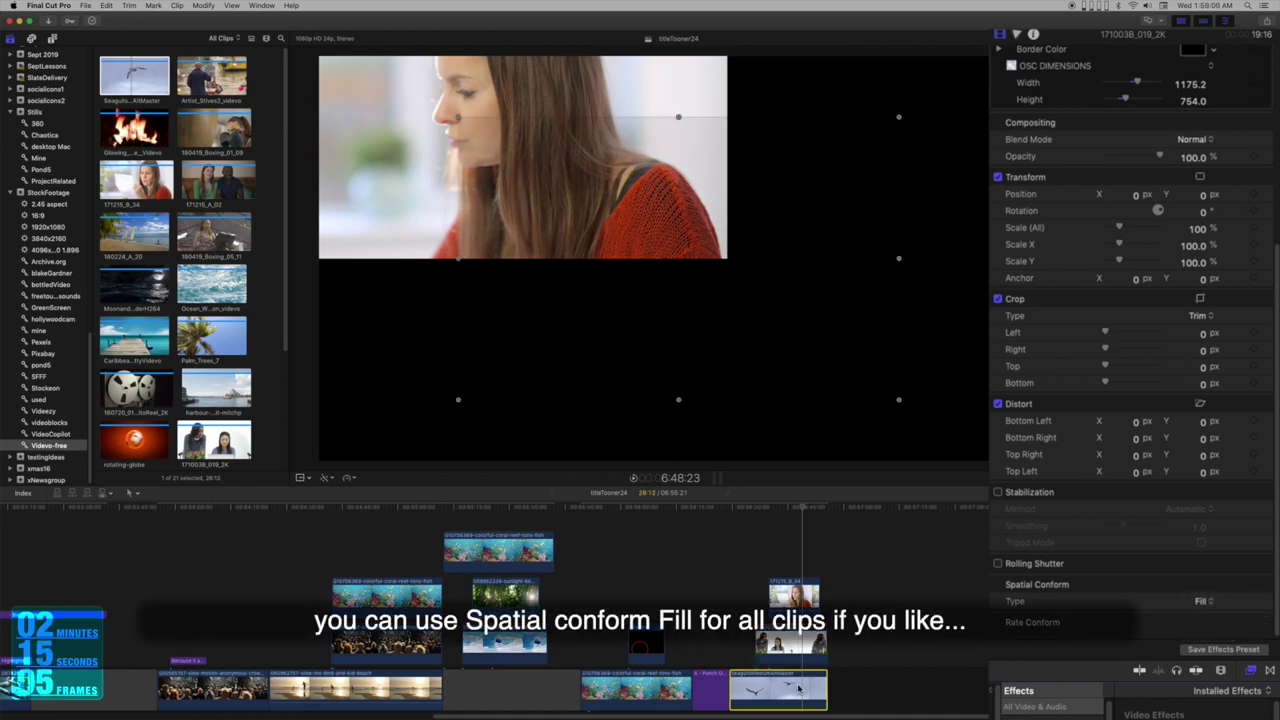
scroll(1205, 560, down, 4)
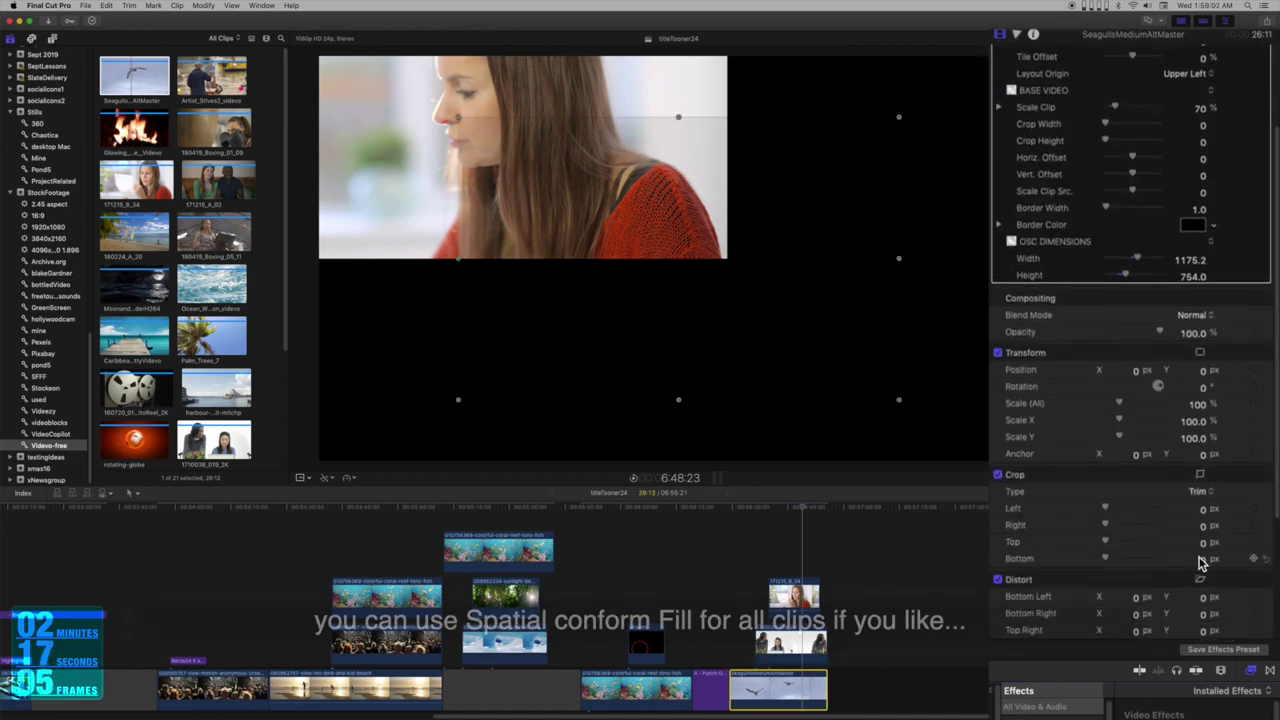
scroll(1205, 580, down, 4)
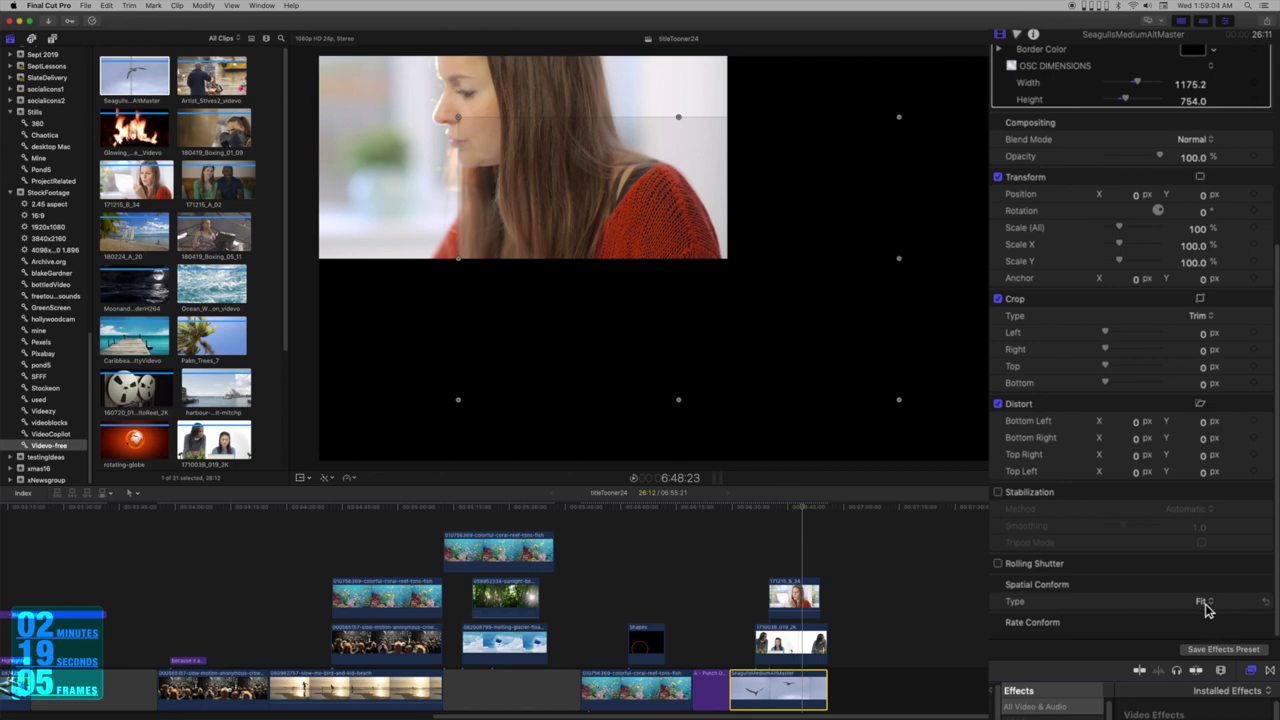
click(1207, 602)
click(1207, 620)
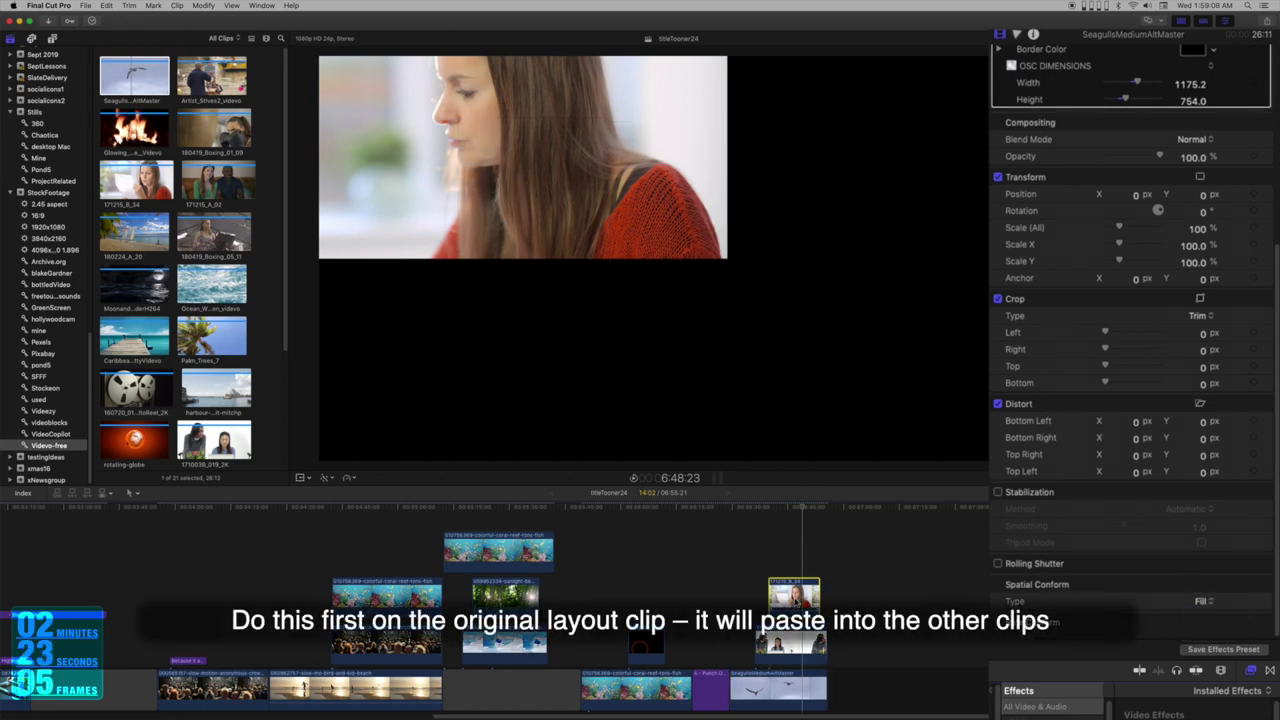
Move the 171215_B_34 clip within the multiscreen layout by setting its Clip Location to about 47.67
click(795, 642)
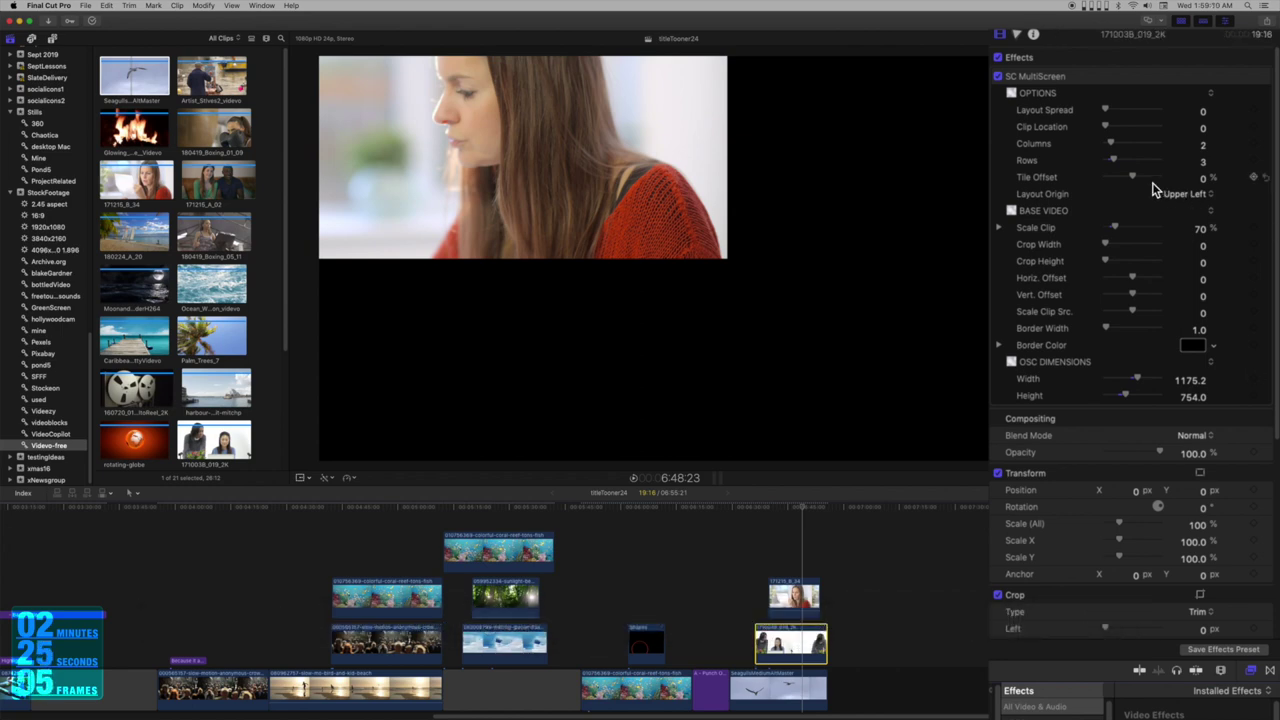
click(800, 598)
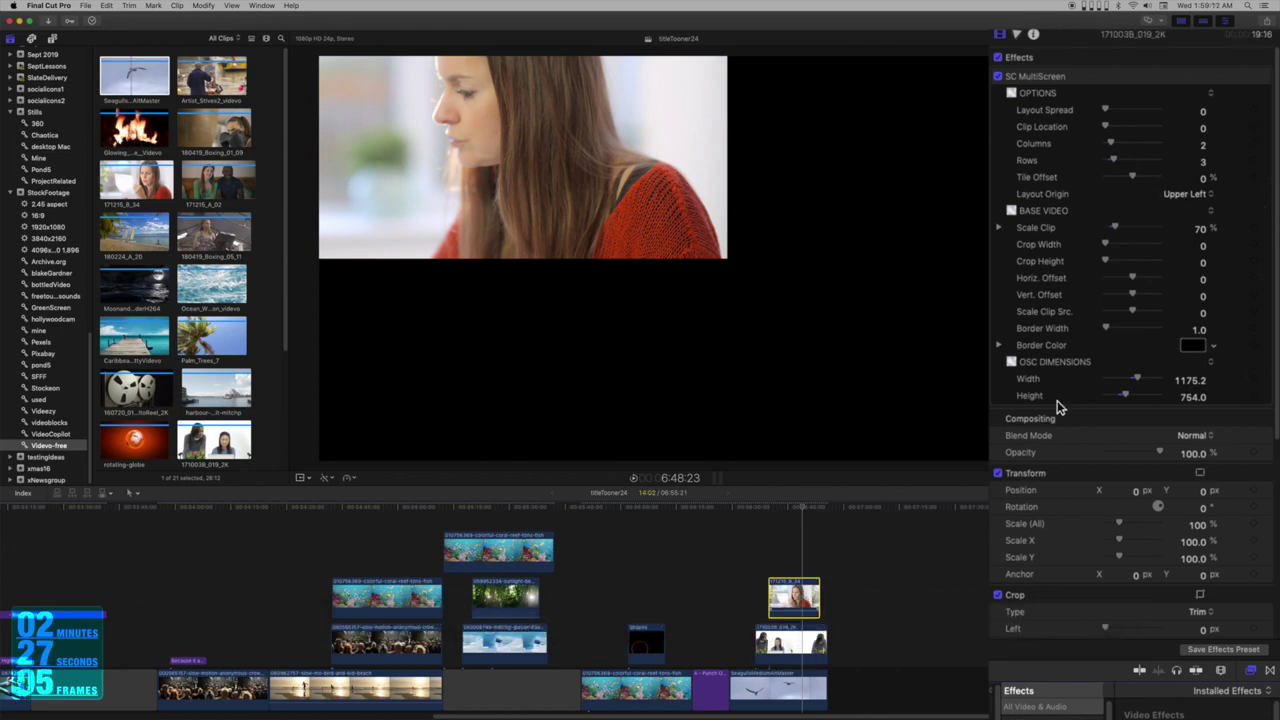
drag(1106, 127, 1135, 138)
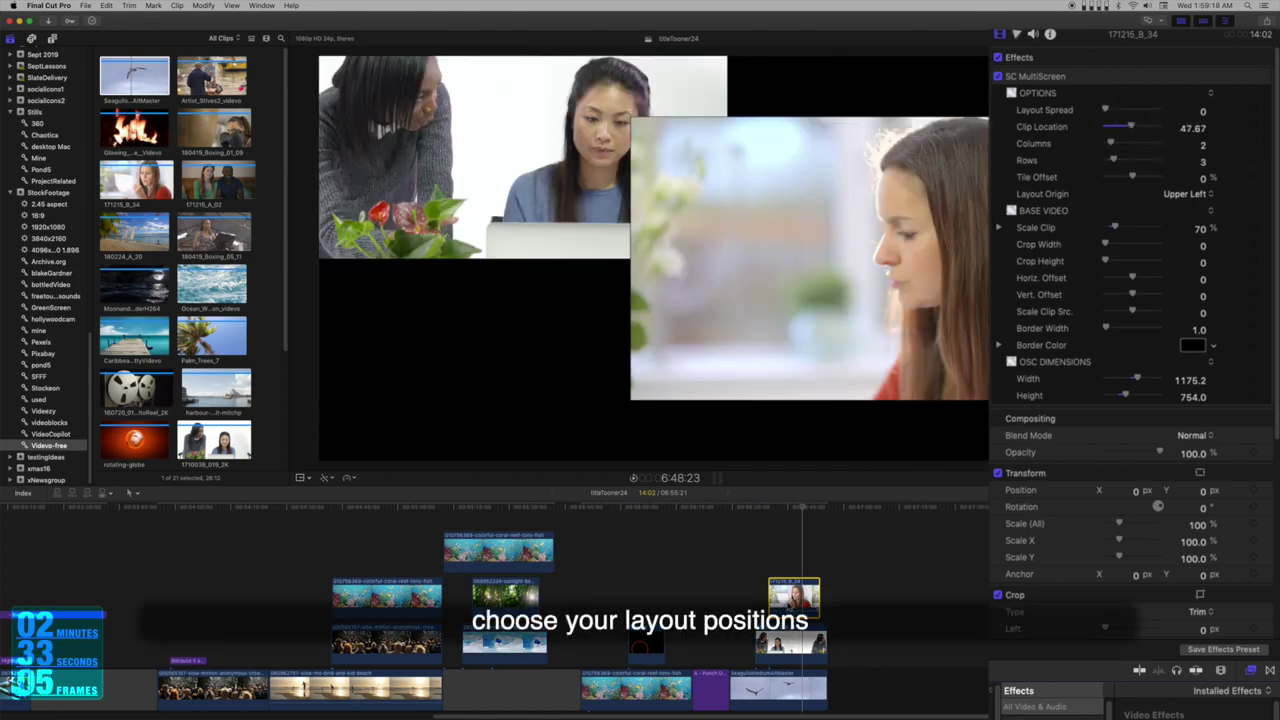
Move the 171003B_019_2K clip within the multiscreen layout by setting its Clip Location to about 62.6
click(796, 693)
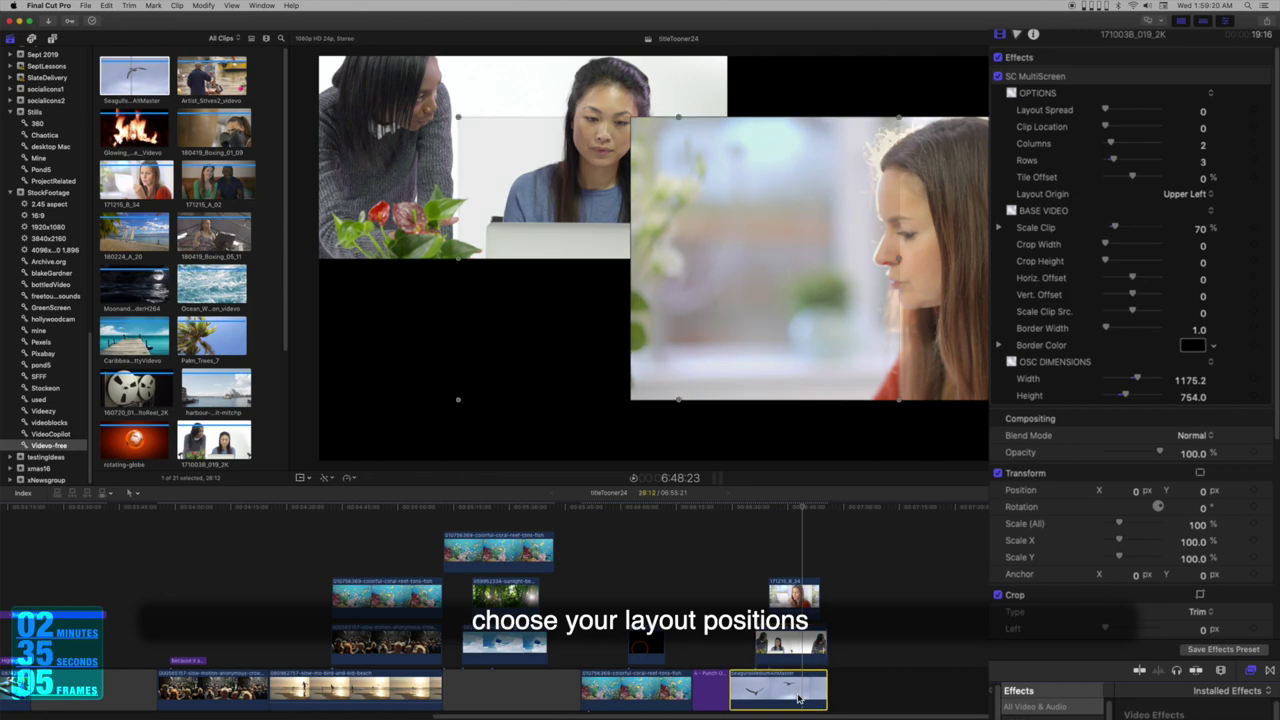
click(793, 655)
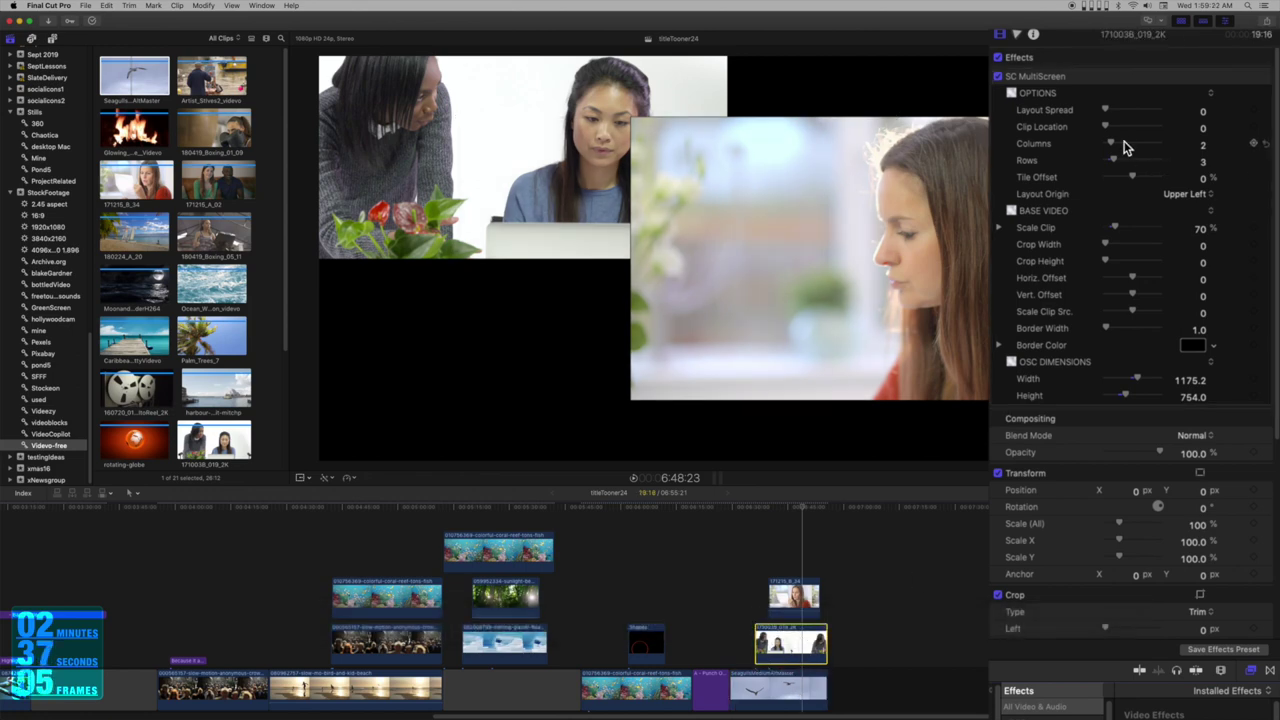
drag(1108, 131, 1145, 137)
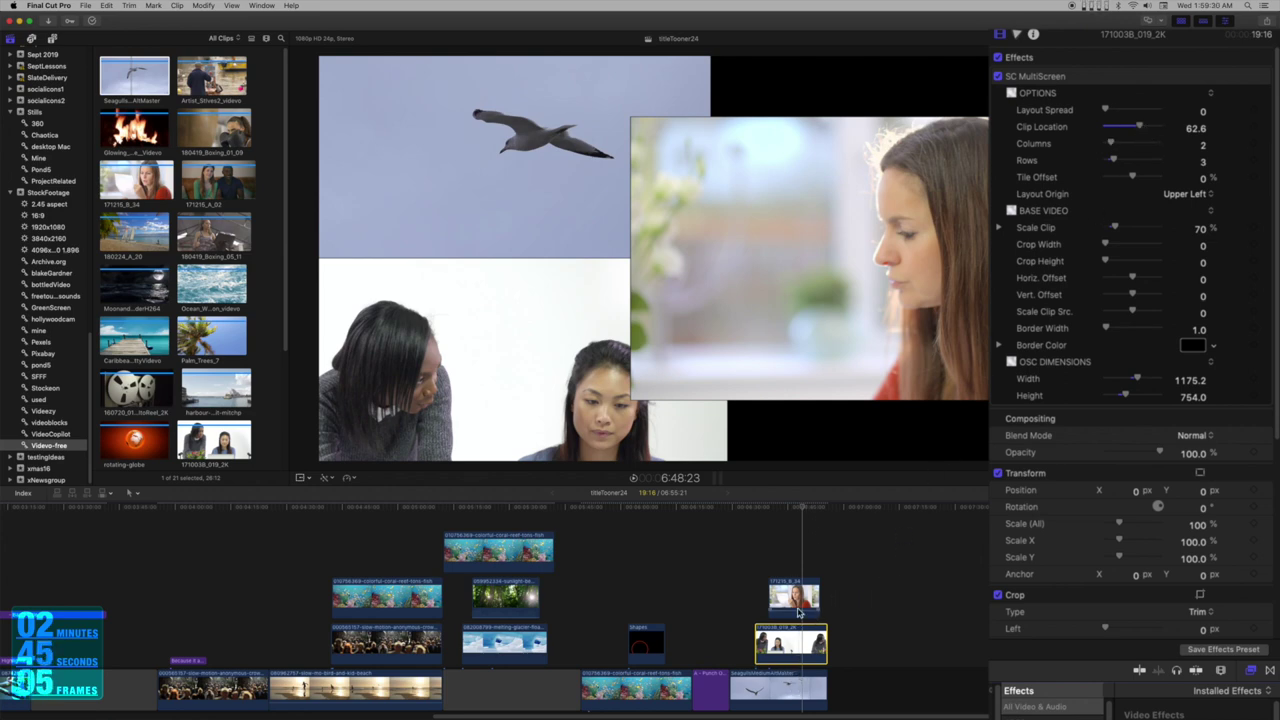
Set Scale Clip to 100% and Horiz. Offset to about -13.07 for the 171215_B_34 clip
click(798, 608)
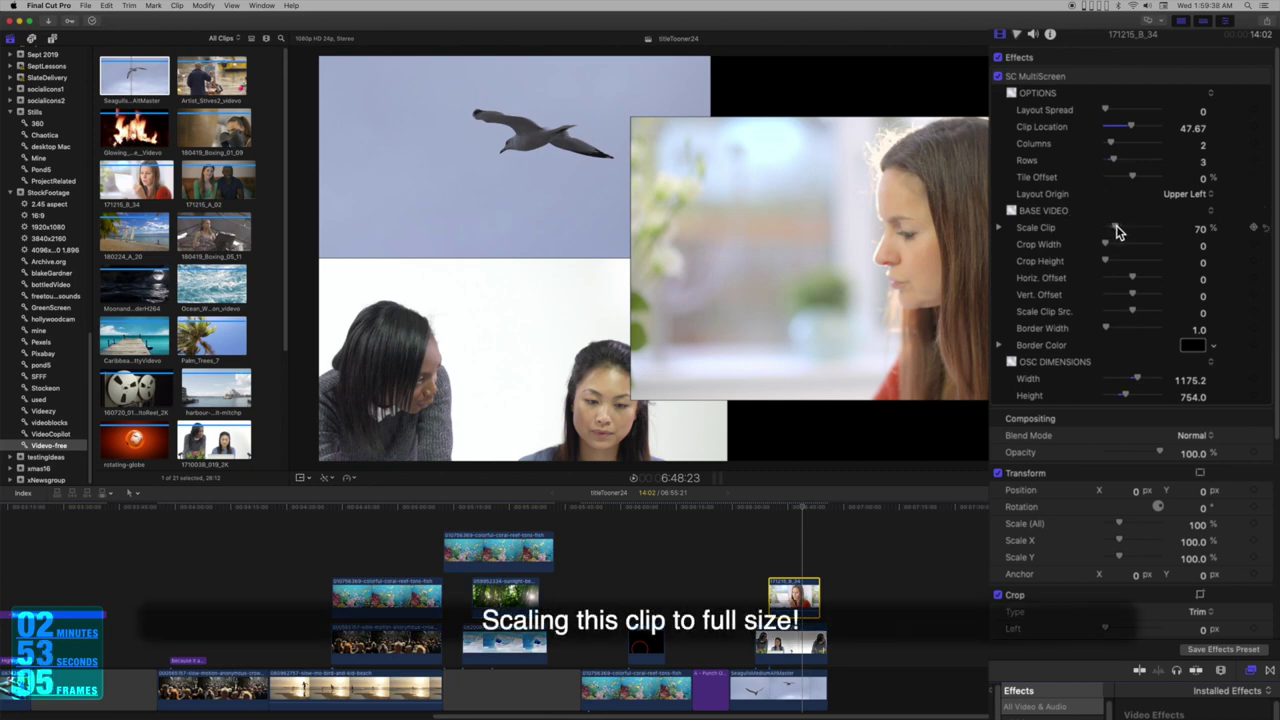
drag(1118, 231, 1121, 231)
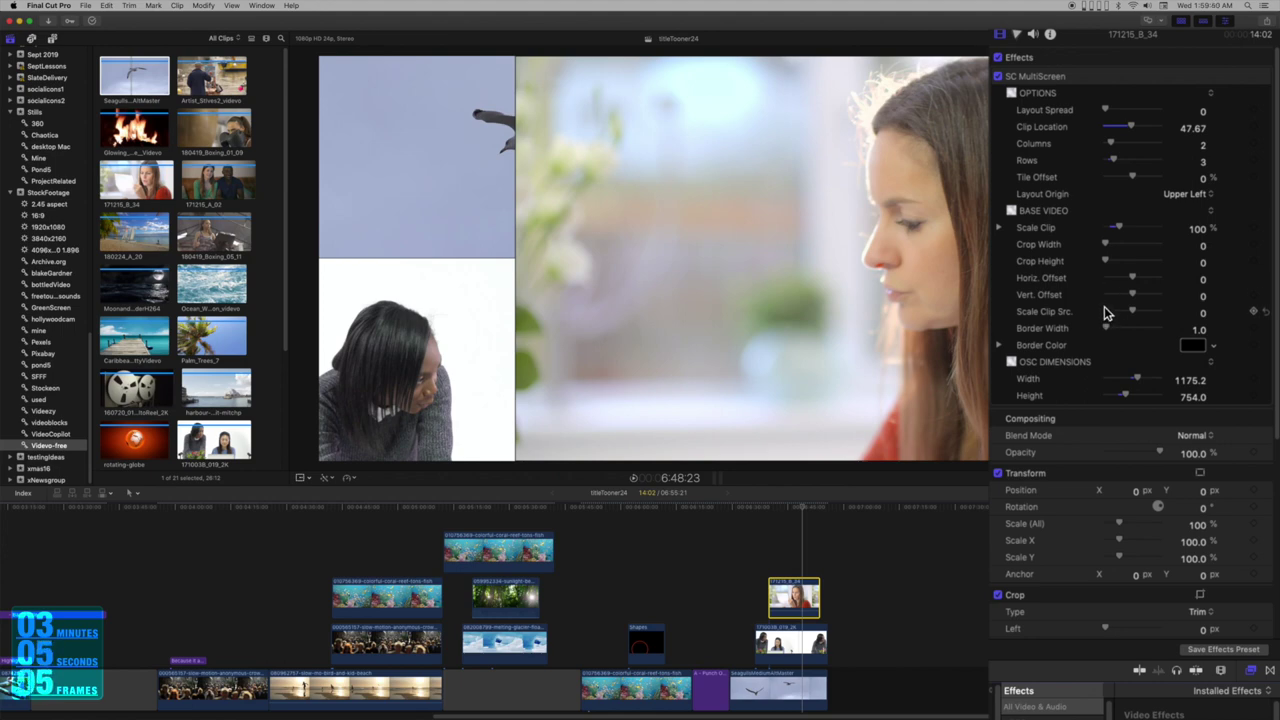
mouse_move(1132, 279)
mouse_down()
mouse_move(1125, 288)
mouse_move(1135, 285)
mouse_up()
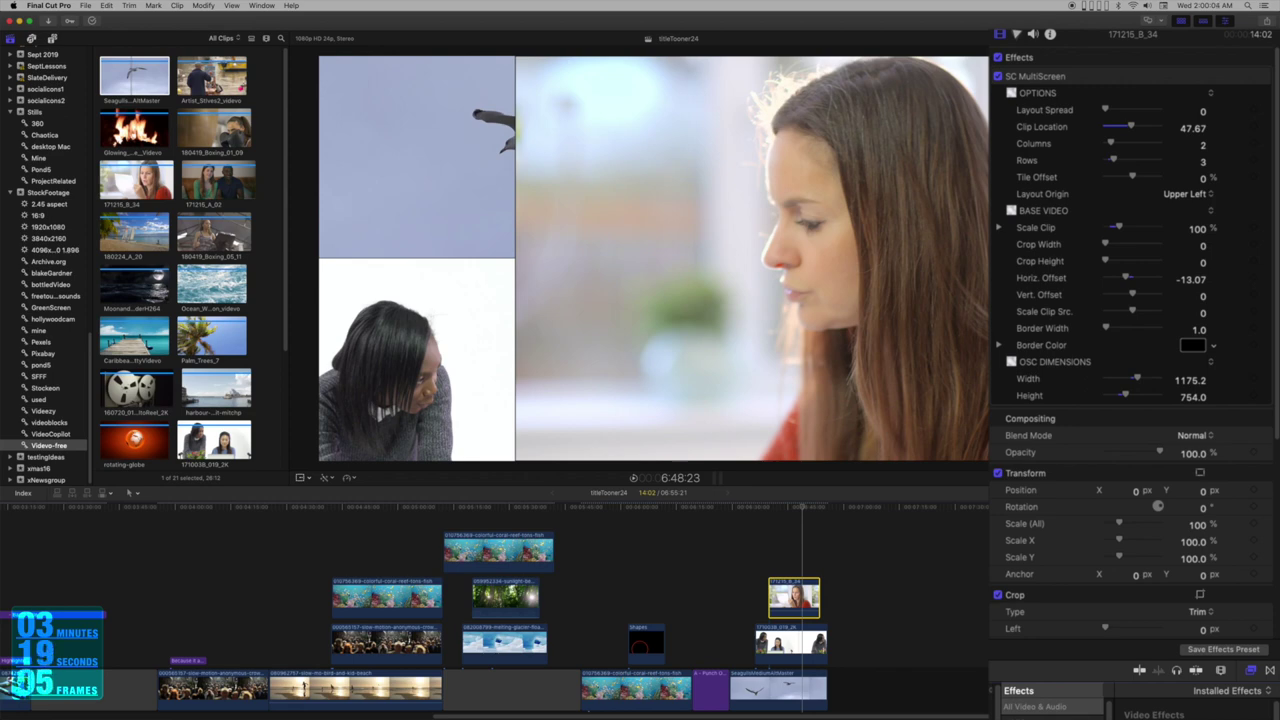
Find the Shape Mask effect and apply it to the 171215_B_34 clip
key(super+shift+a)
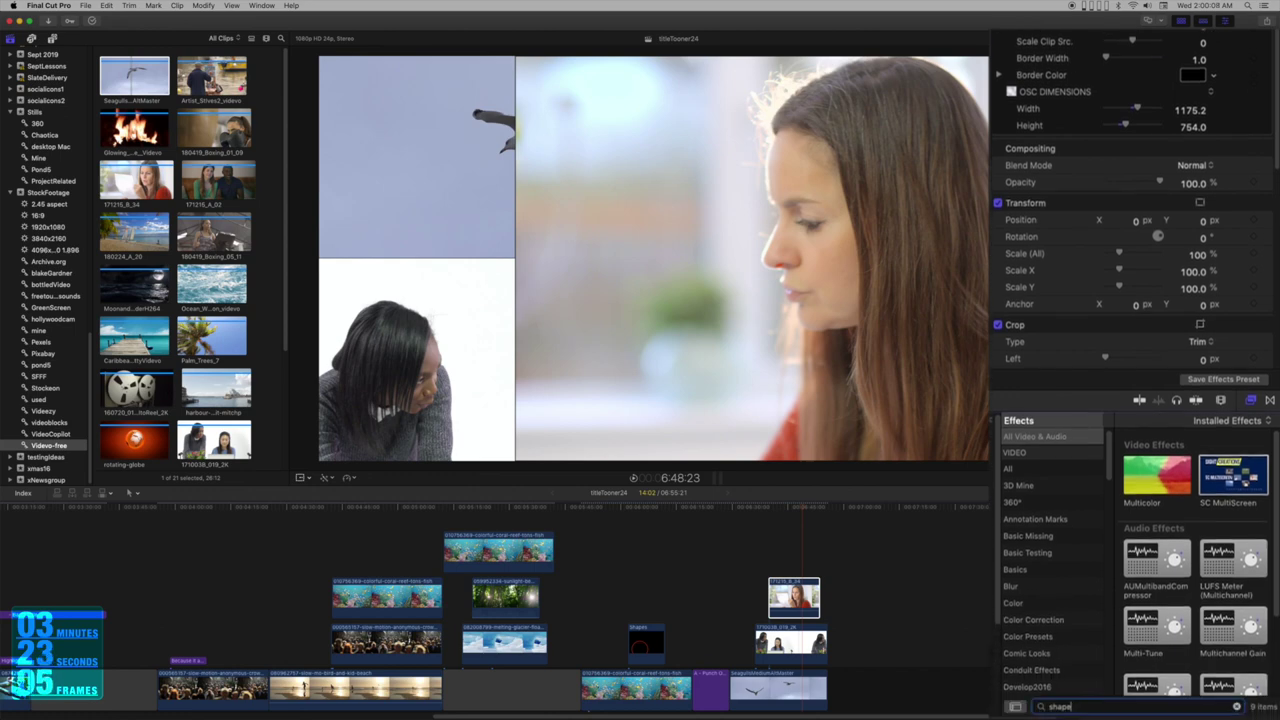
text(shape mask)
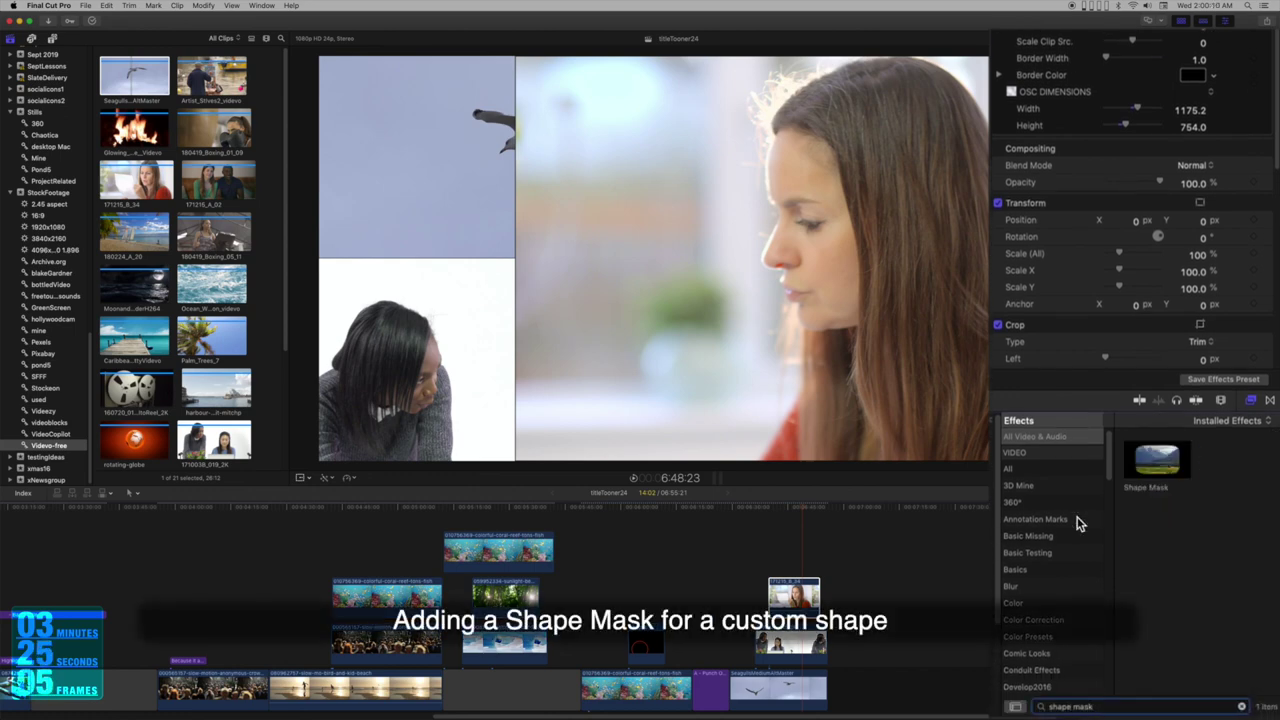
drag(1173, 469, 805, 602)
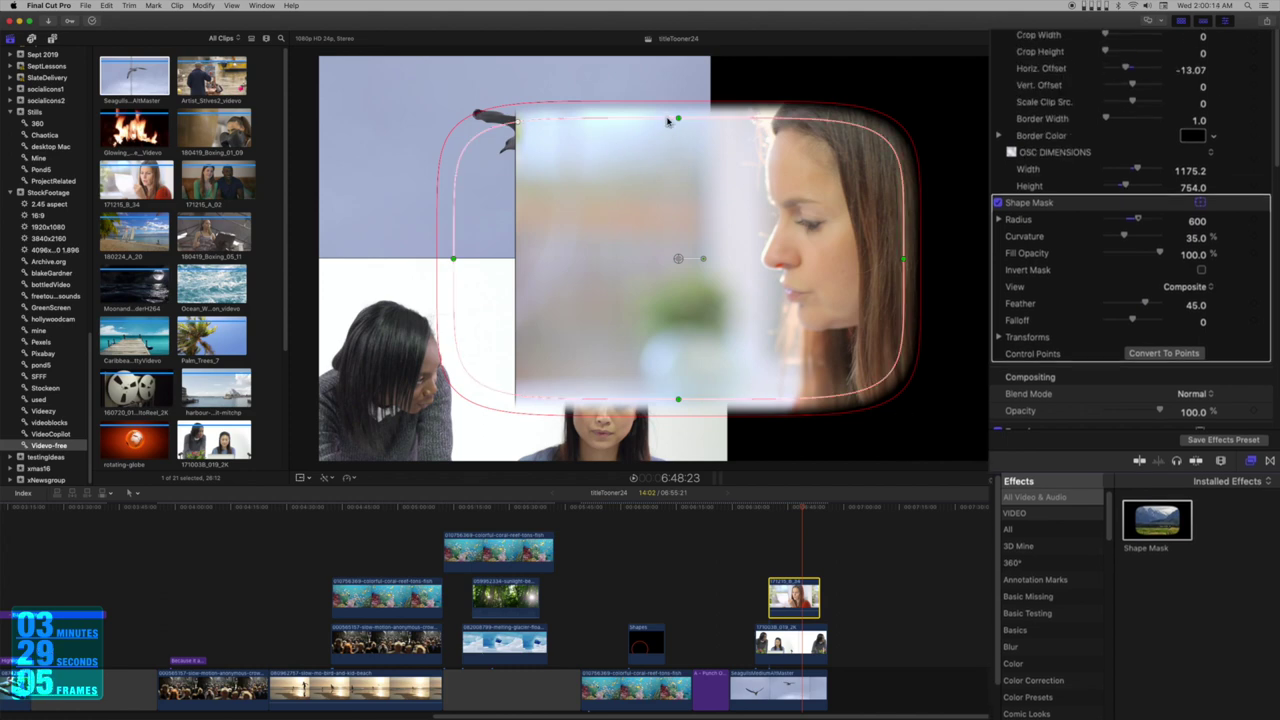
Shape the mask into a circle with 100% Curvature and a radius of about 378, and centre it over the woman's face
drag(520, 122, 566, 128)
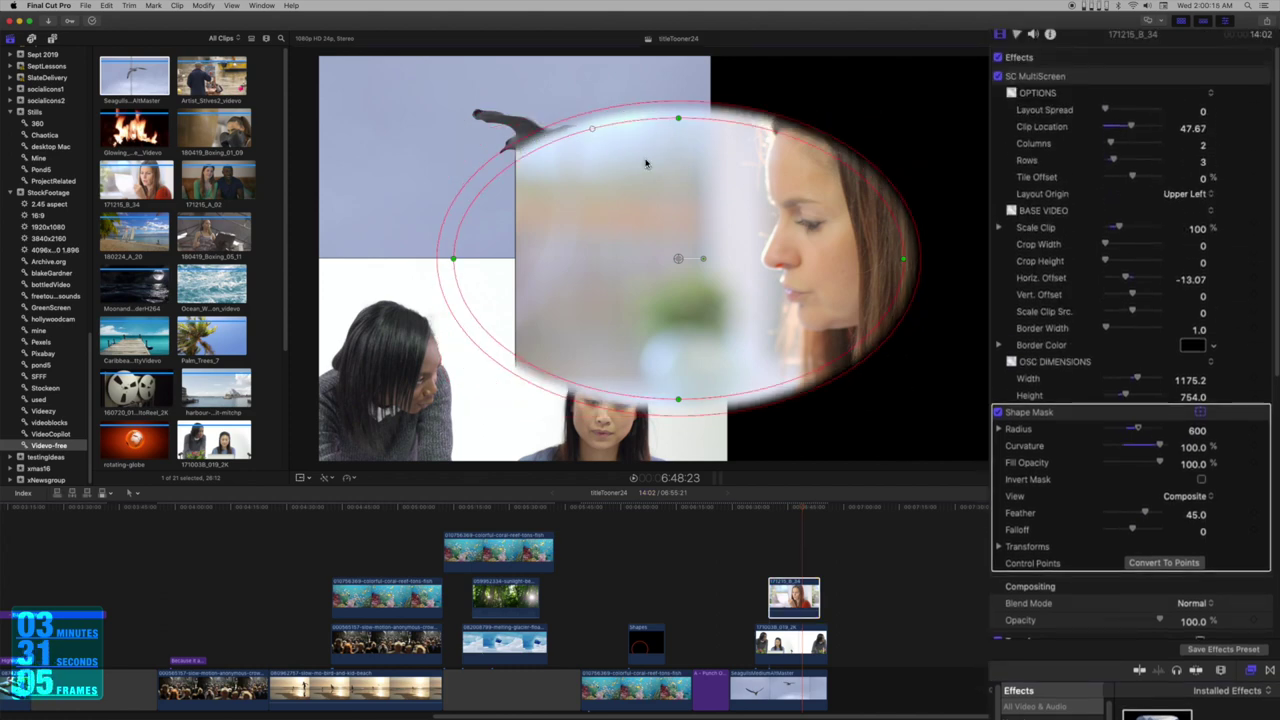
drag(456, 262, 536, 261)
drag(682, 260, 822, 274)
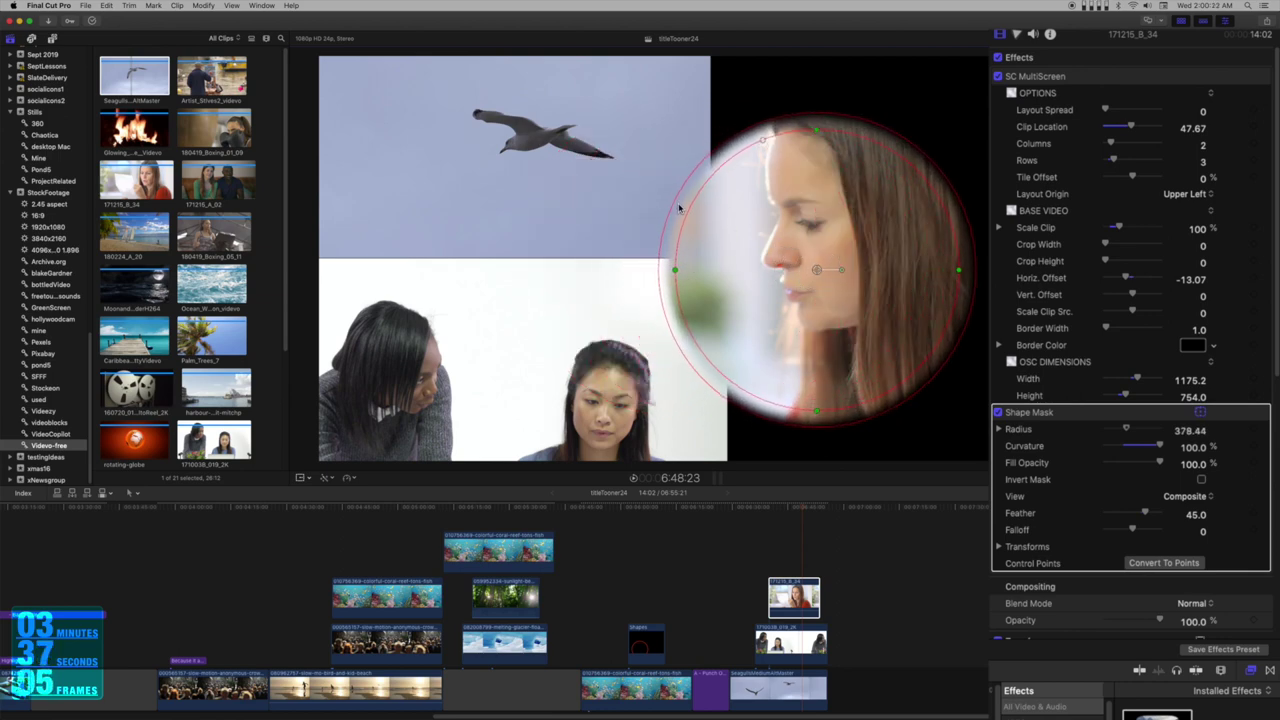
Reduce the Shape Mask Feather to 9.5, enlarge its radius to about 768.57, and shift its centre toward the frame's right edge
drag(681, 210, 635, 169)
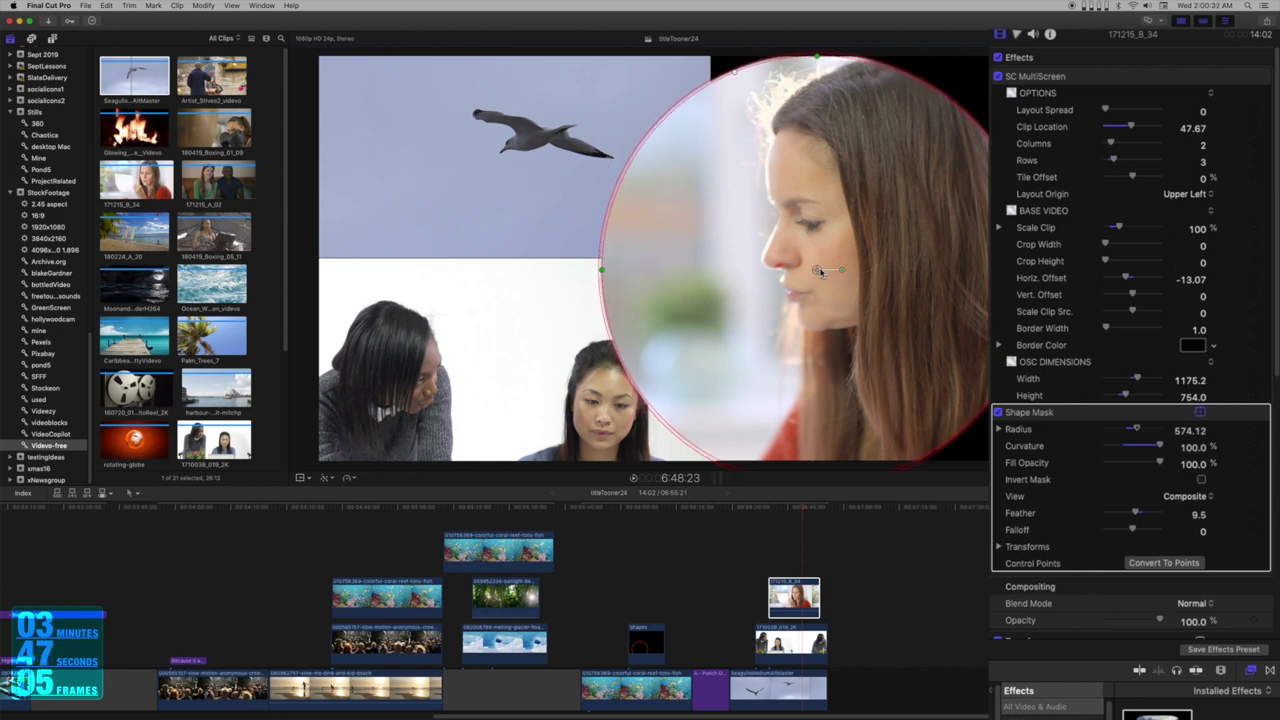
drag(608, 216, 568, 212)
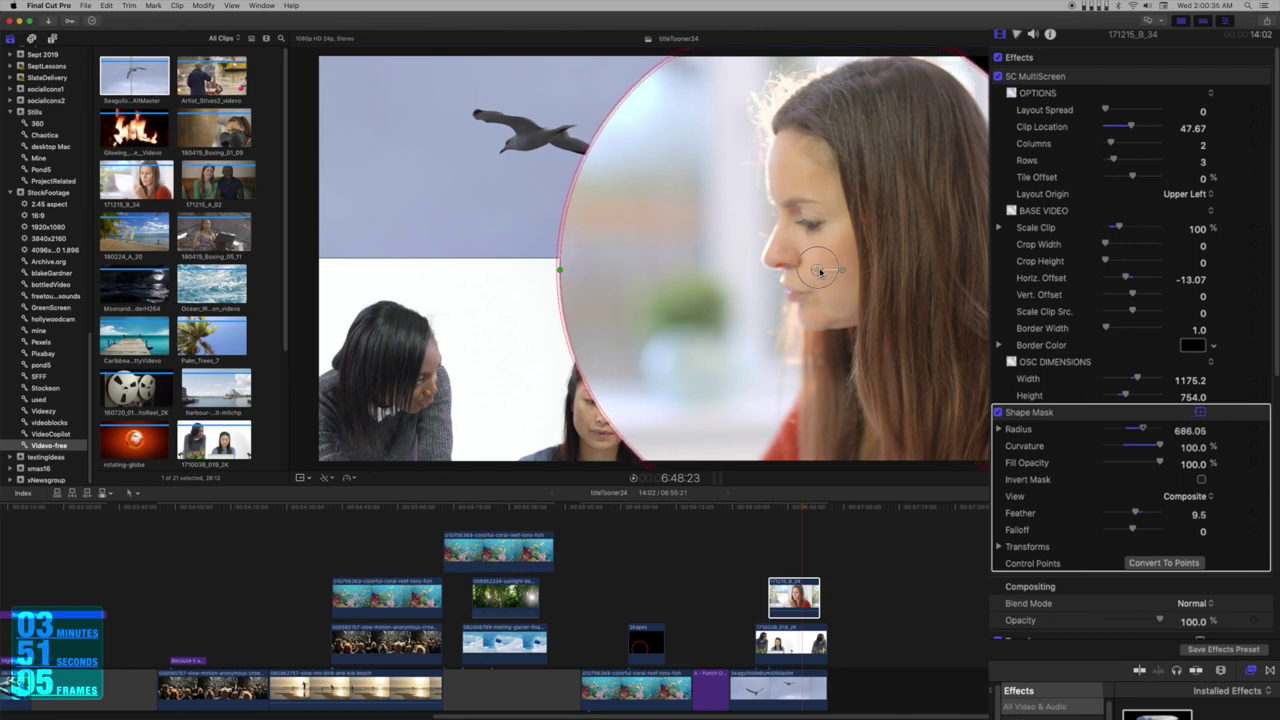
drag(817, 270, 900, 272)
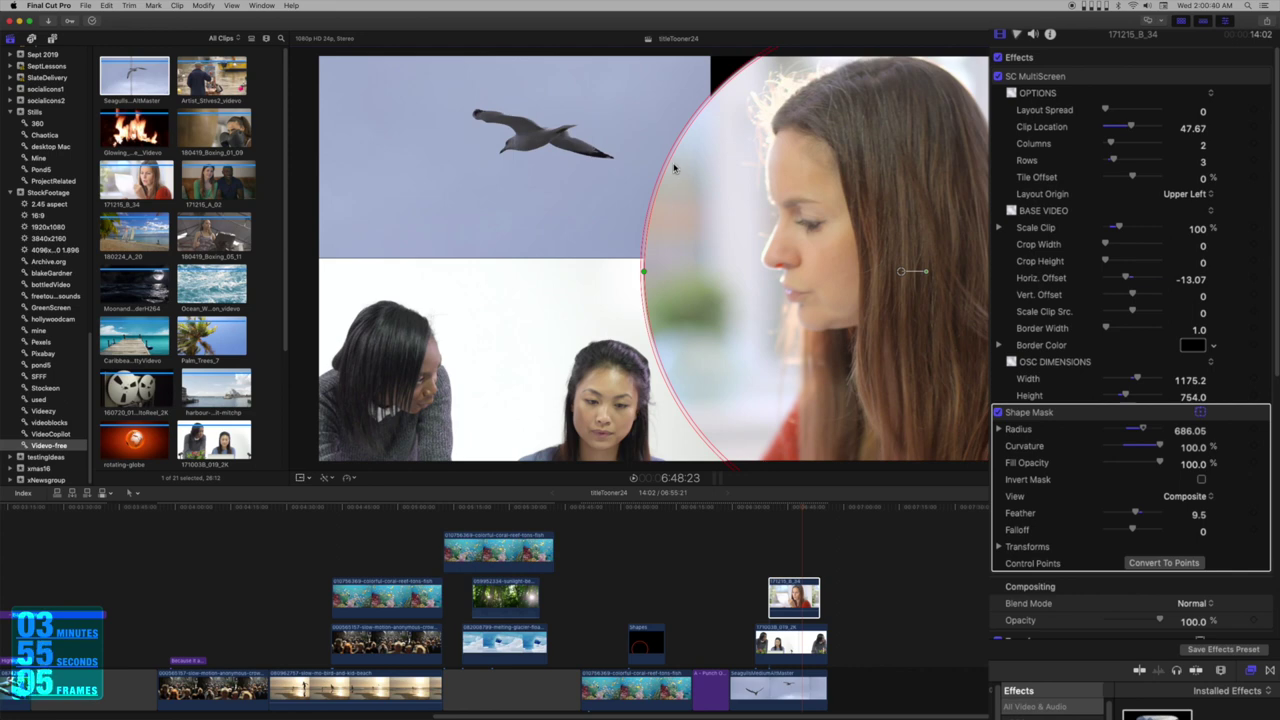
drag(670, 161, 644, 151)
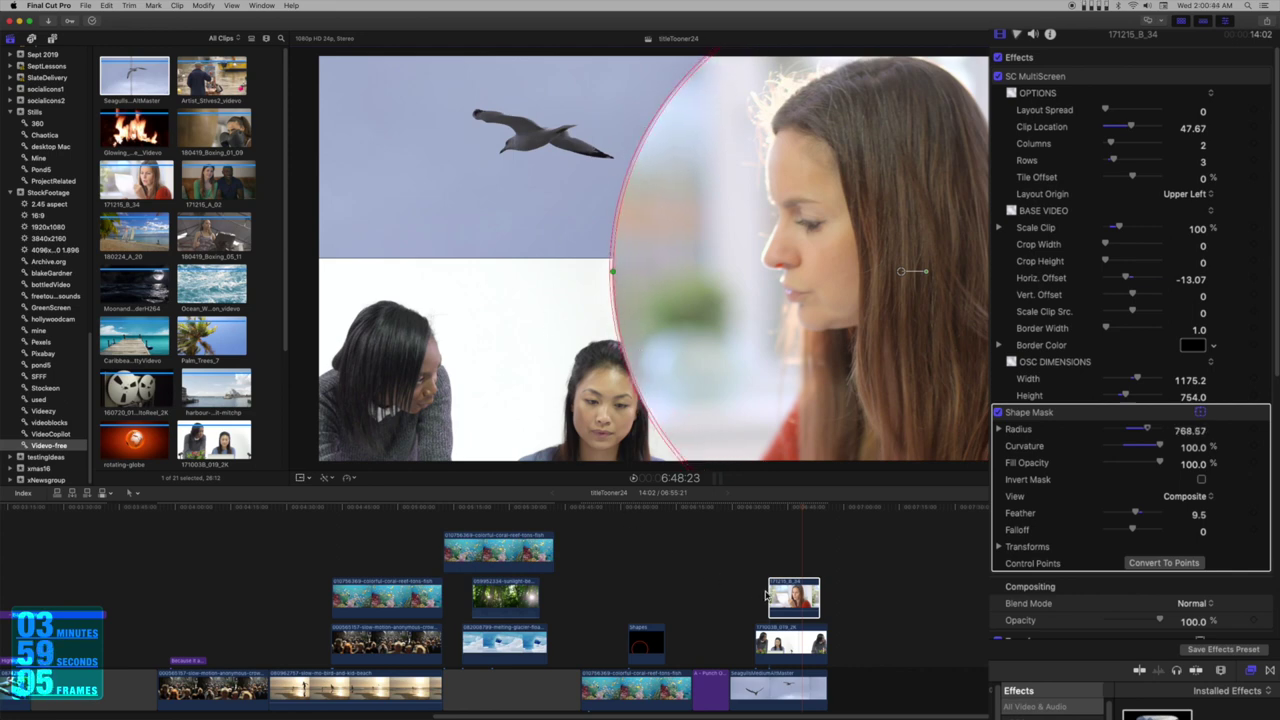
Reframe the 171003B_019_2K clip with a Horiz. Offset of about -5.3 and a Vert. Offset of about 13.13
click(795, 645)
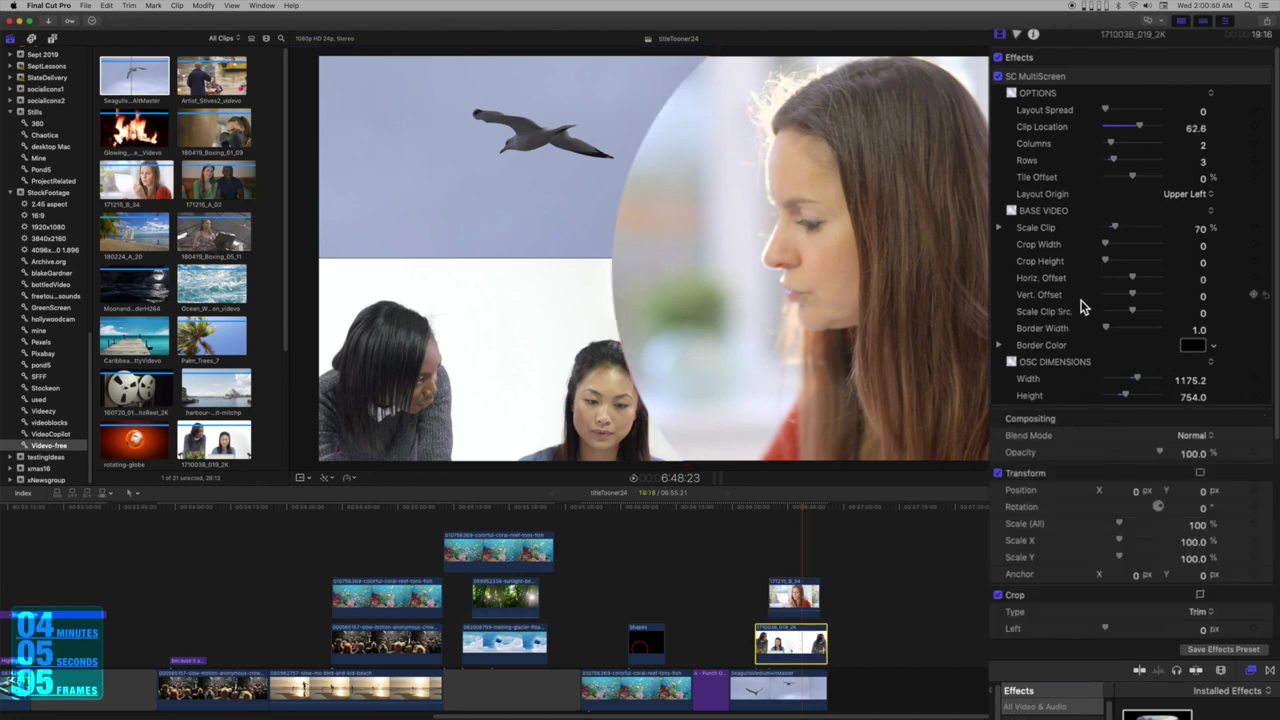
mouse_move(1134, 299)
mouse_down()
mouse_move(1145, 296)
mouse_move(1133, 287)
mouse_up()
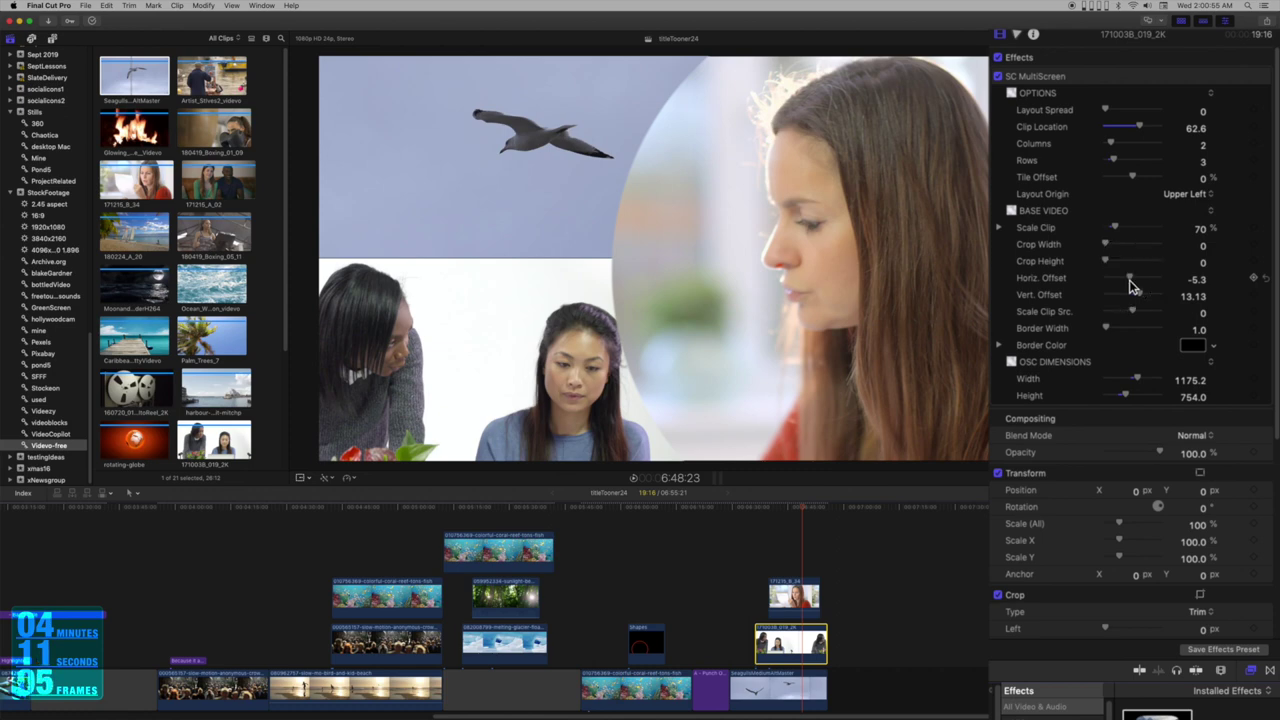
Reframe the SeagullsMediumAltMaster clip with a Horiz. Offset of about -0.77 and a Vert. Offset of about -25.81, playing the layout in between
click(782, 704)
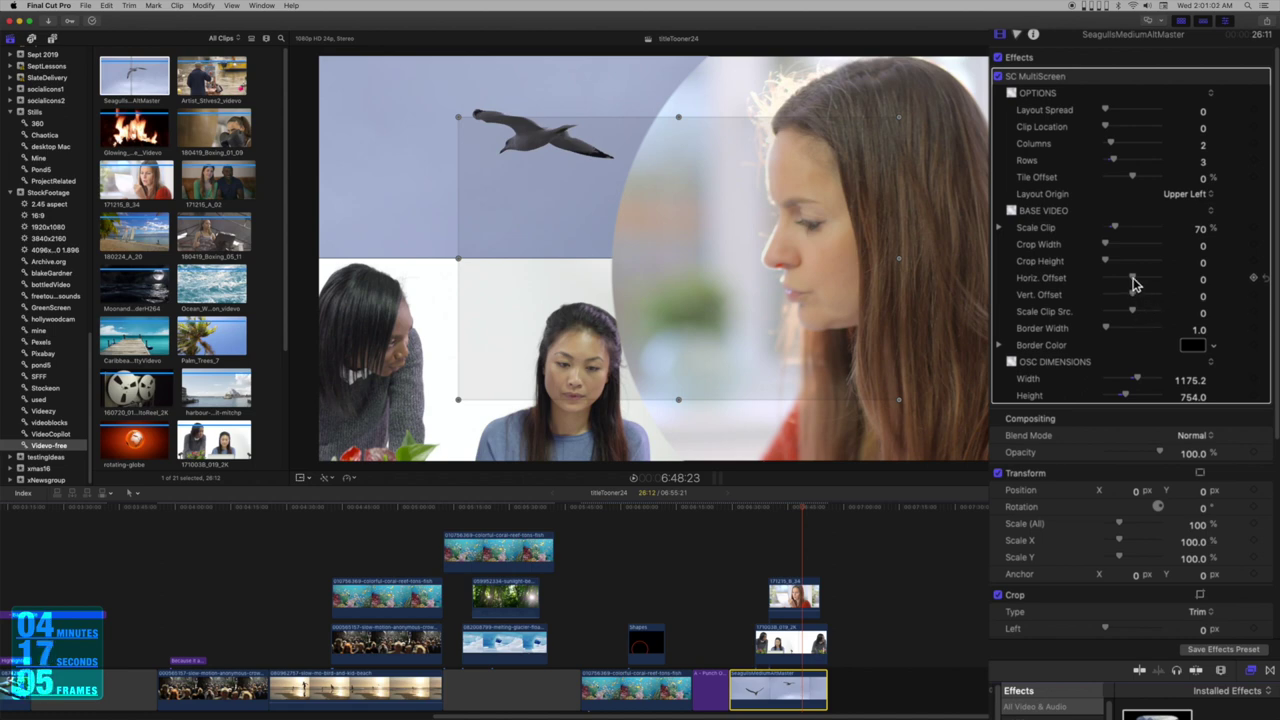
drag(1133, 279, 1132, 279)
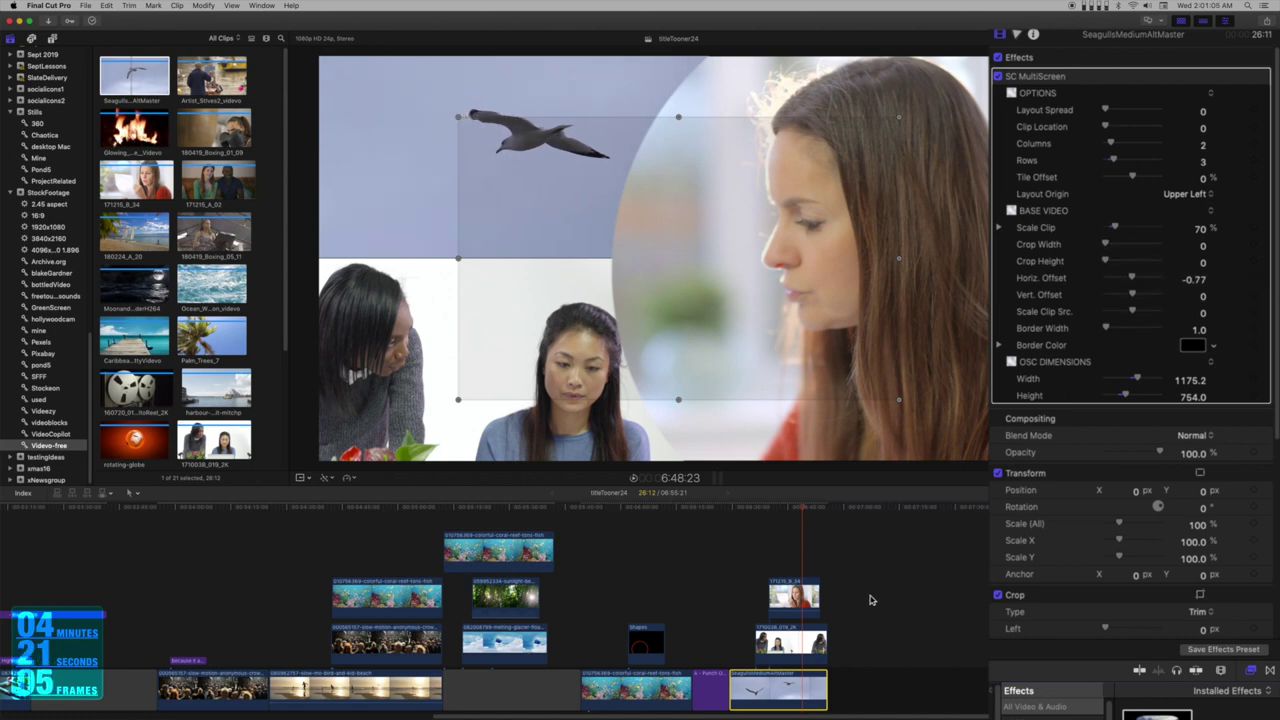
click(780, 510)
key(space)
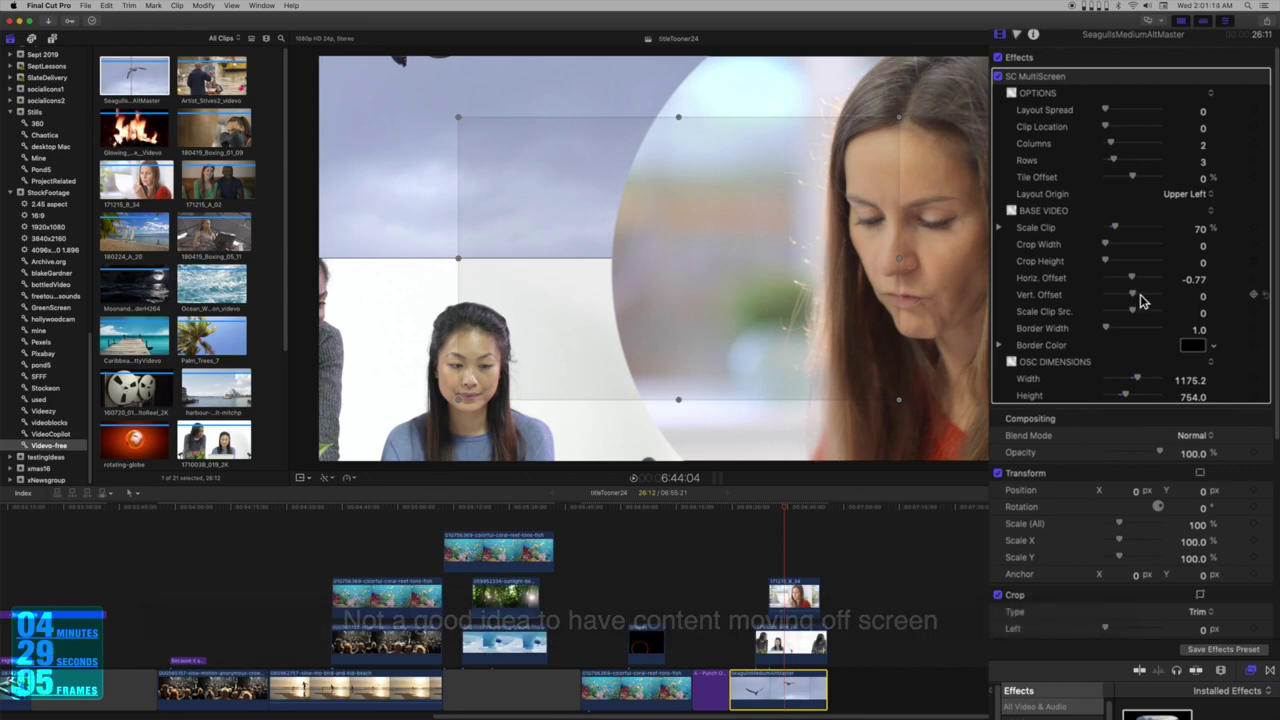
mouse_move(1137, 302)
mouse_down()
mouse_move(1134, 286)
mouse_move(1124, 306)
mouse_up()
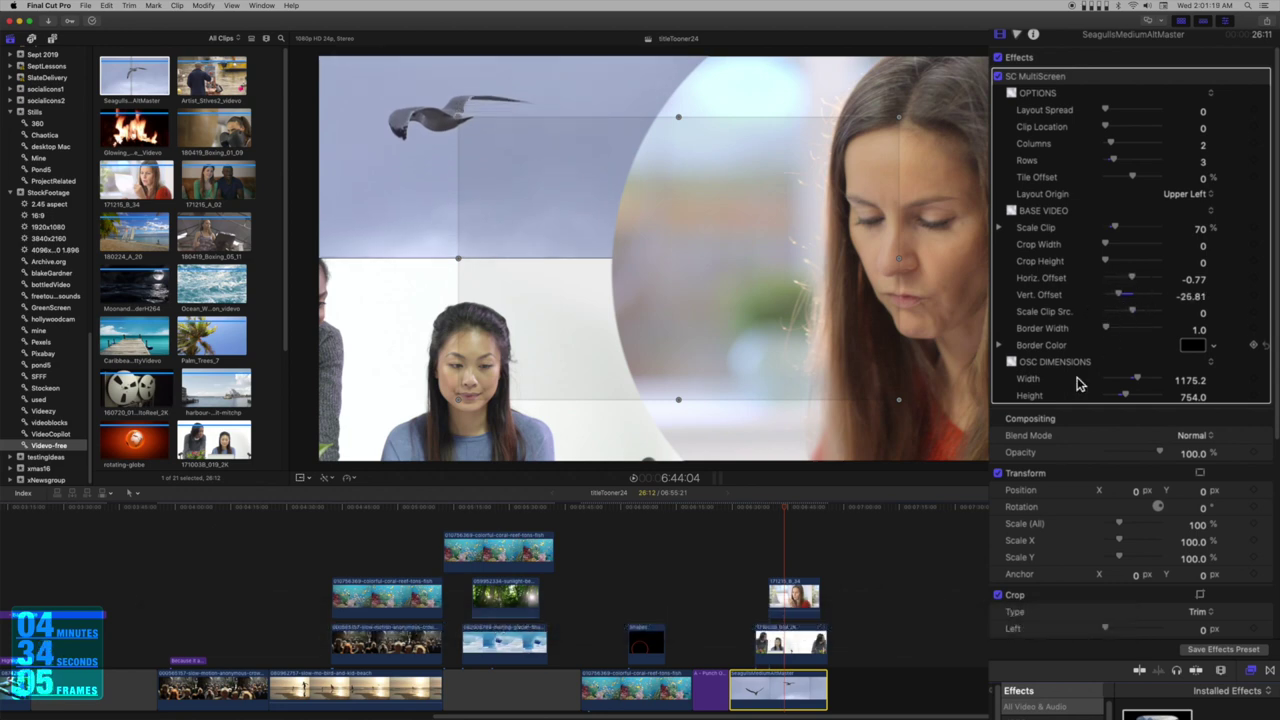
Play the layout from near the start of the stacked clips to check the seagull's framing
click(770, 510)
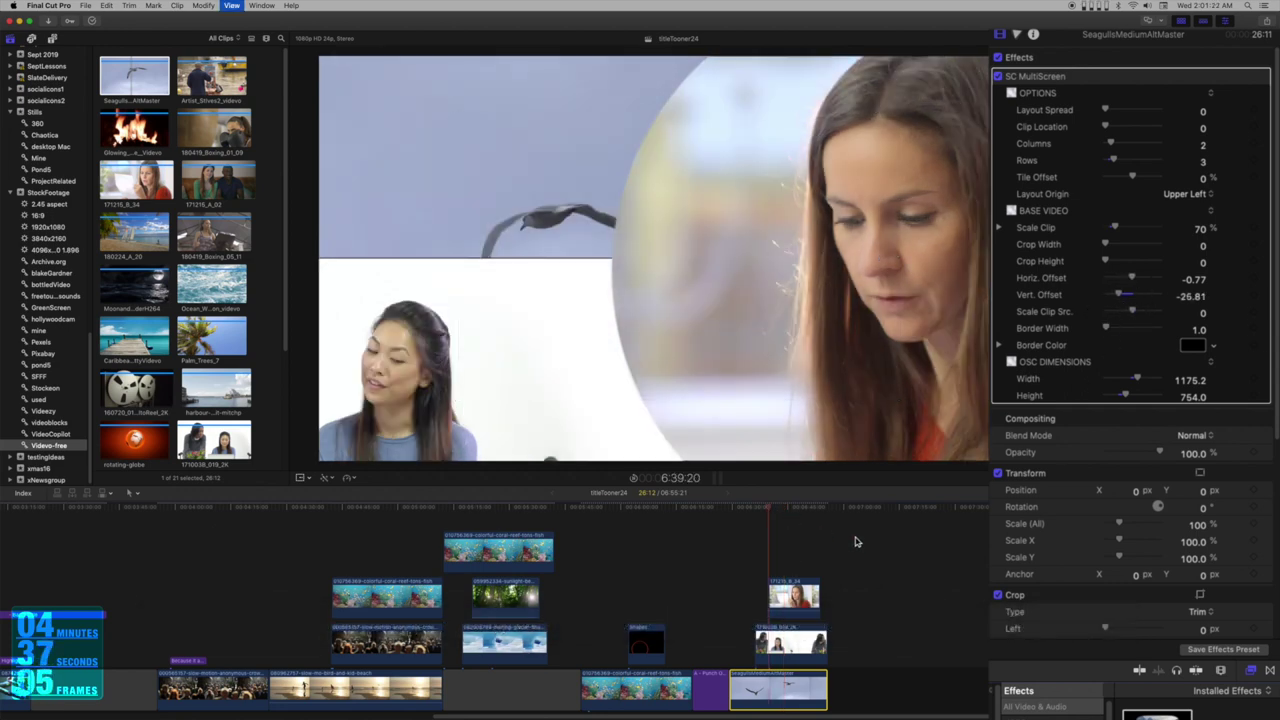
key(space)
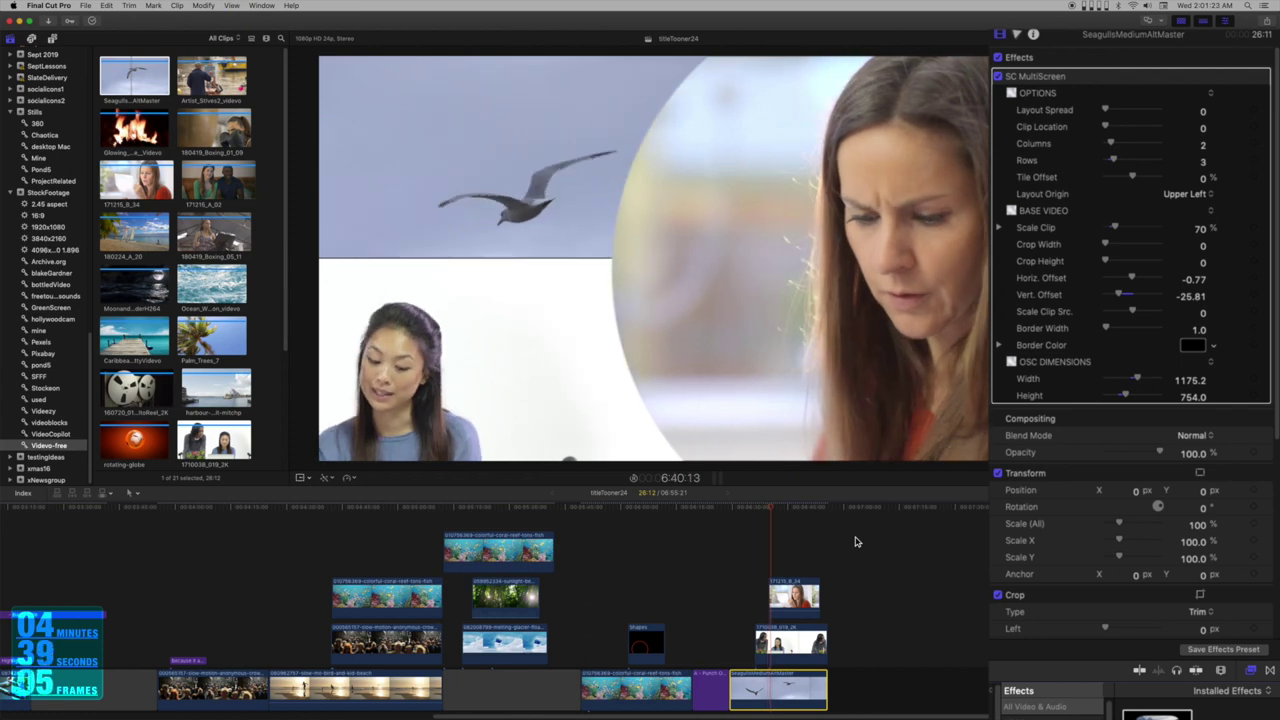
key(space)
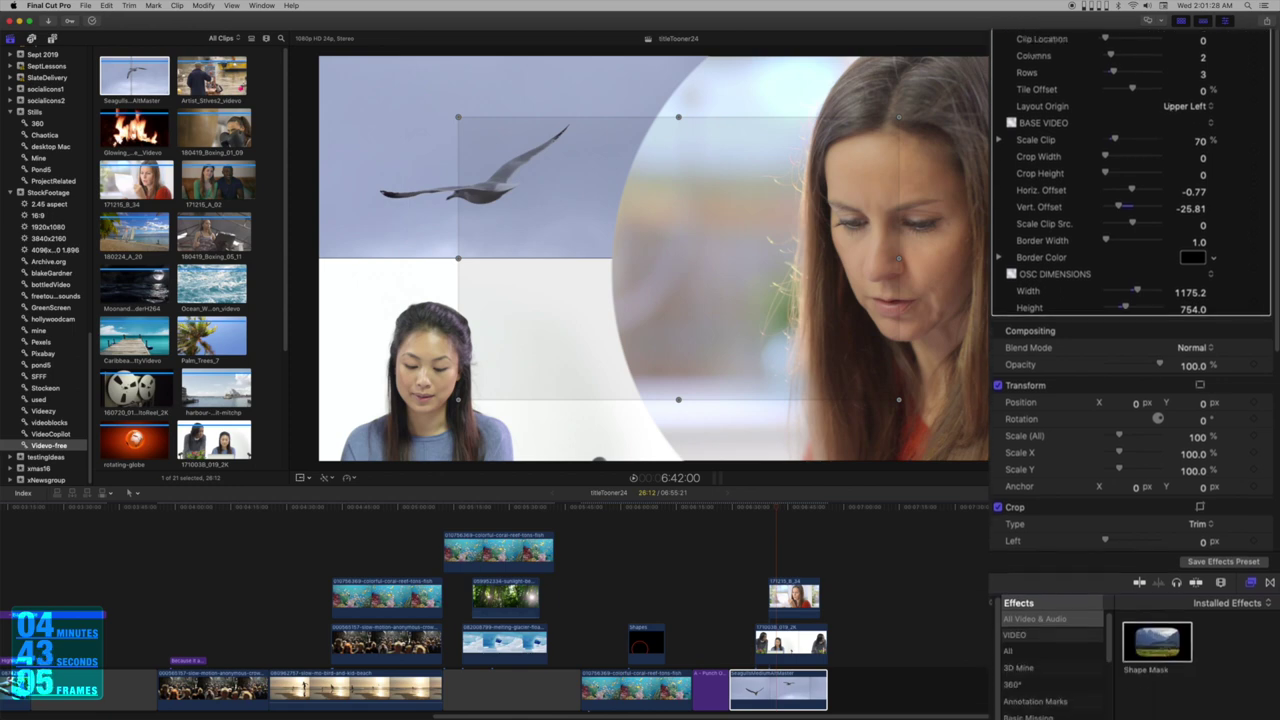
Apply the Alpha Outline effect to the 171215_B_34 clip with a Radius of 4 and black as the Remap Black To colour
text(alpha out)
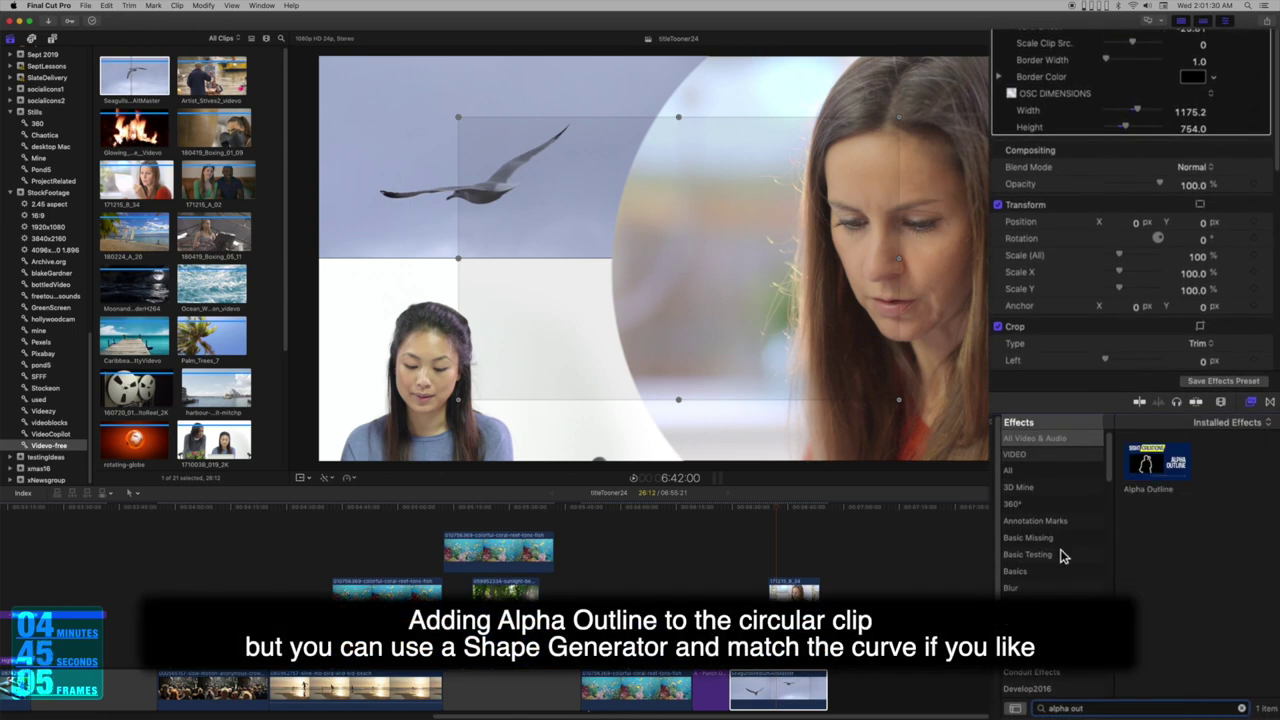
drag(1160, 472, 795, 588)
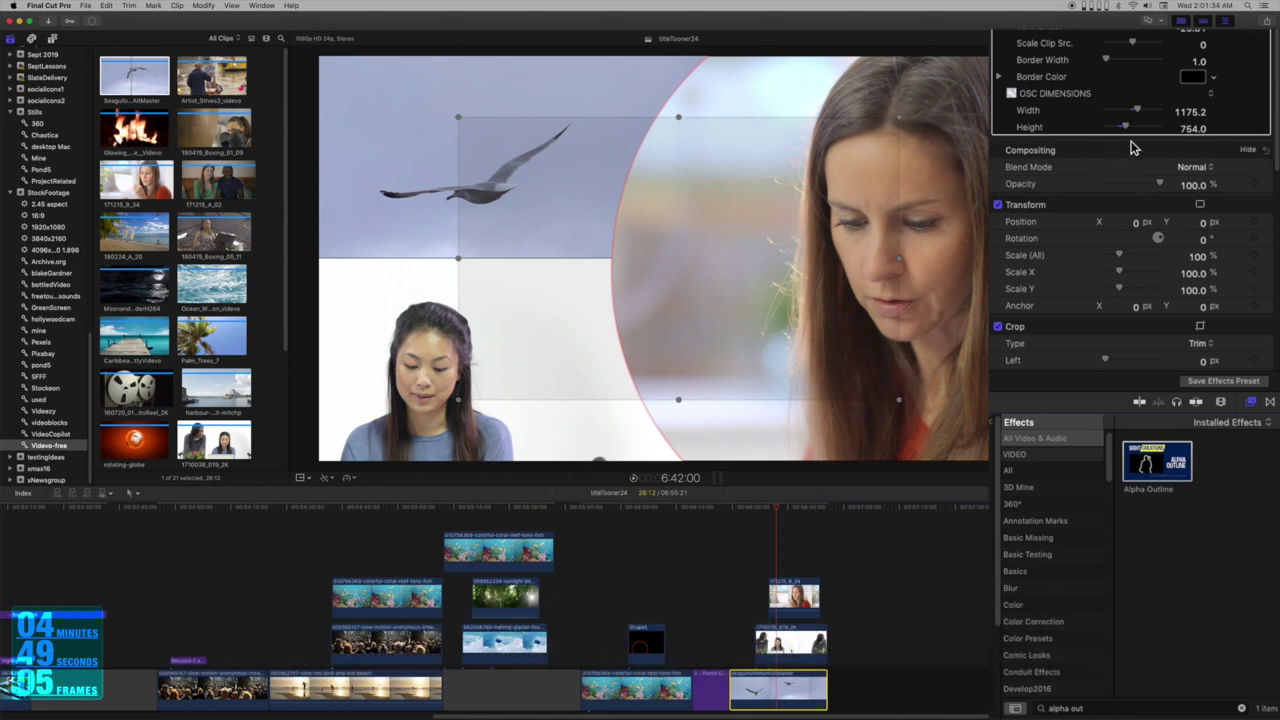
click(793, 597)
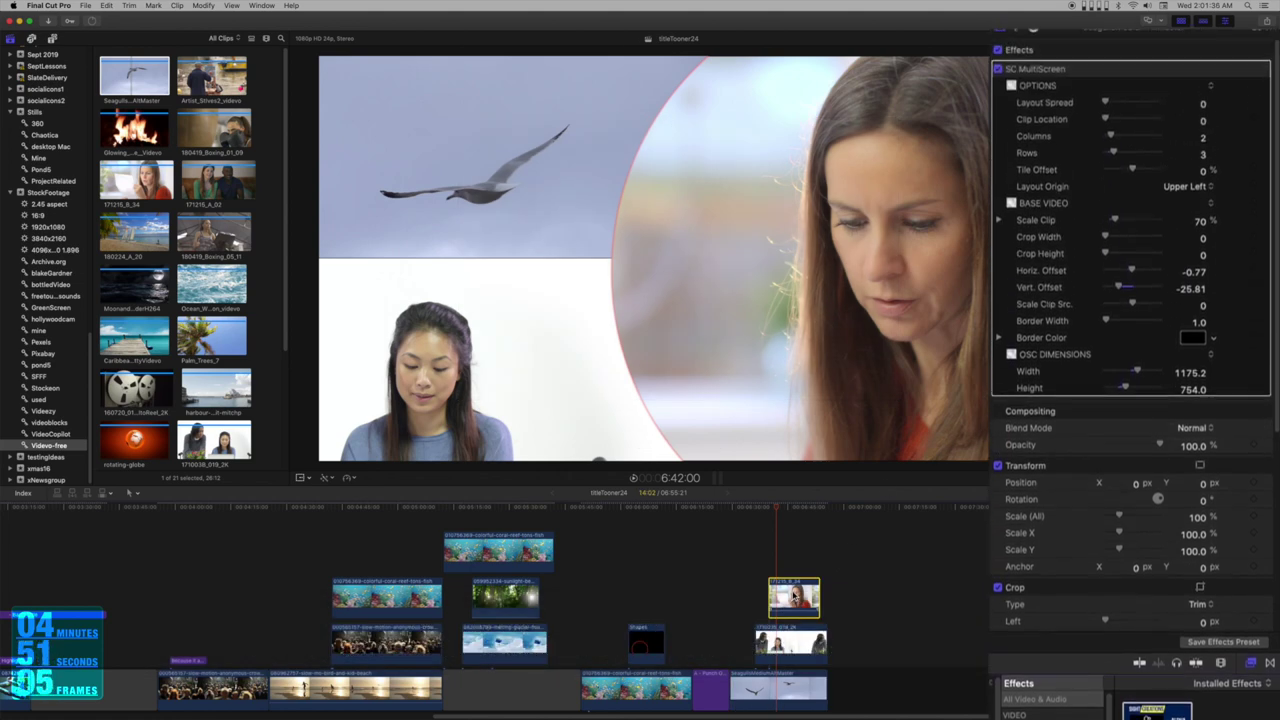
scroll(1137, 487, down, 10)
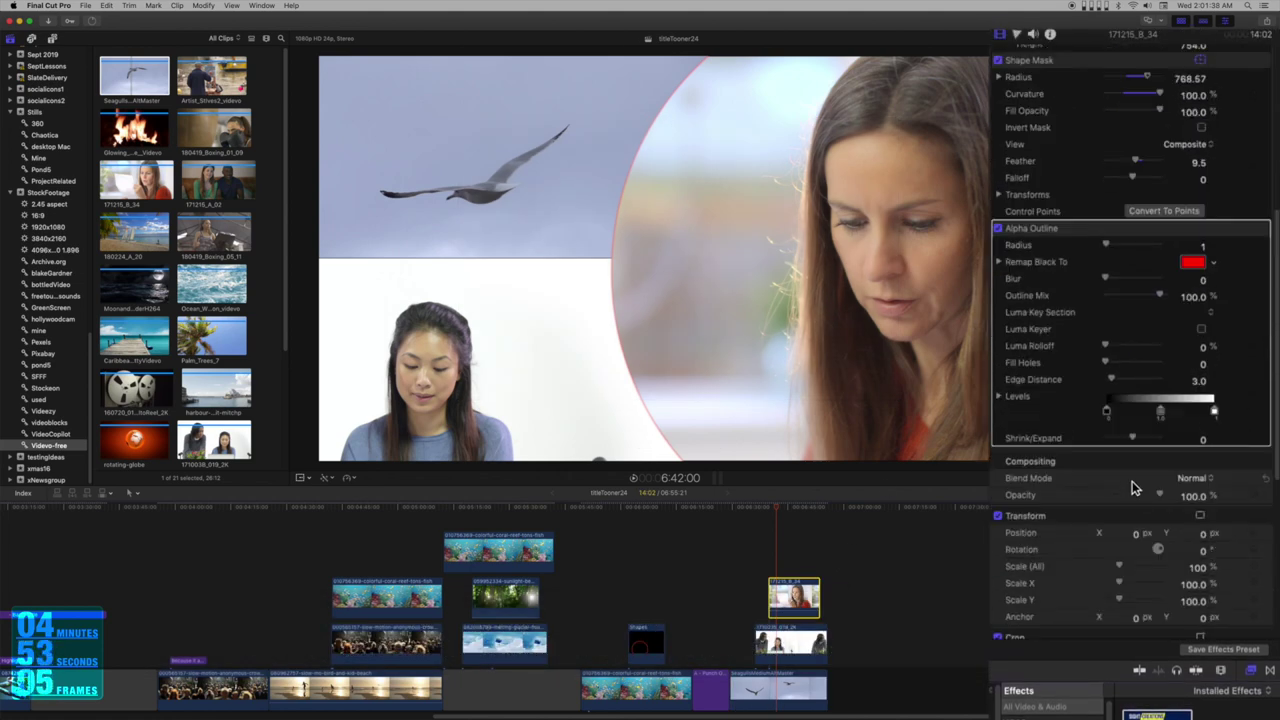
drag(1107, 247, 1113, 250)
drag(1213, 262, 1241, 331)
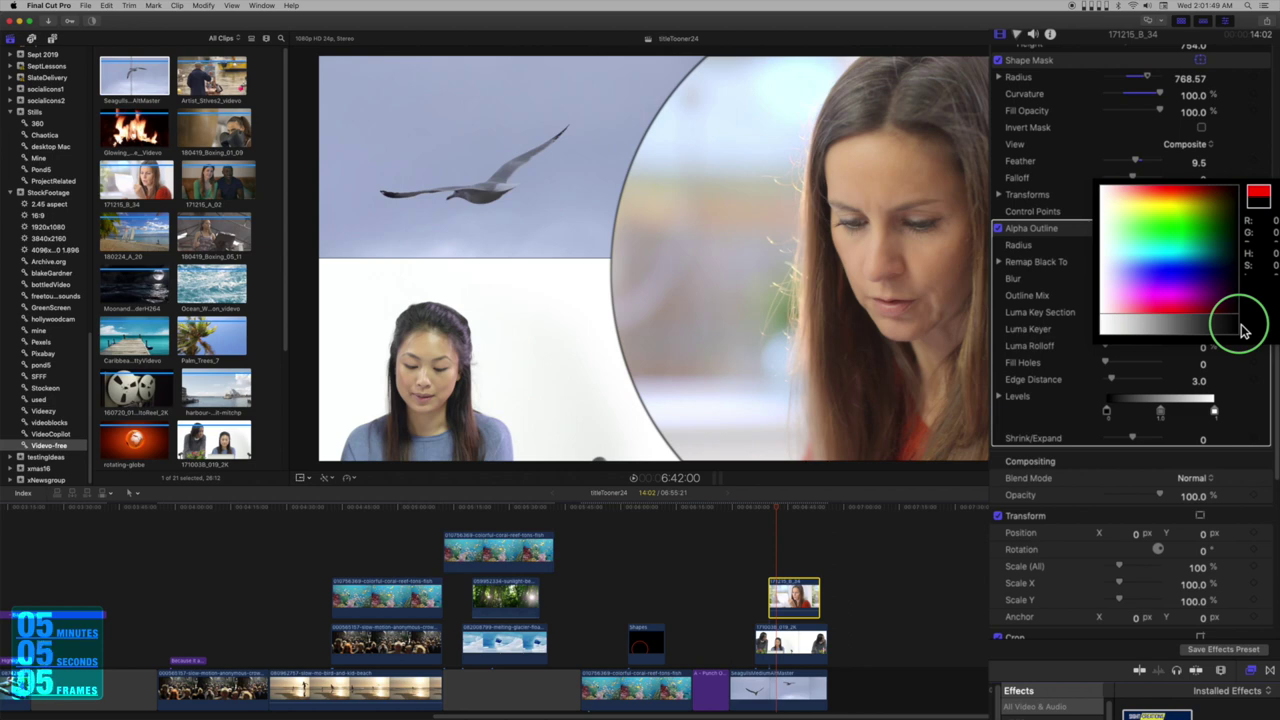
Sharpen the circle's edge by setting the Alpha Outline midtone level to about 0.92 and the Shape Mask Feather to -0.5
click(783, 513)
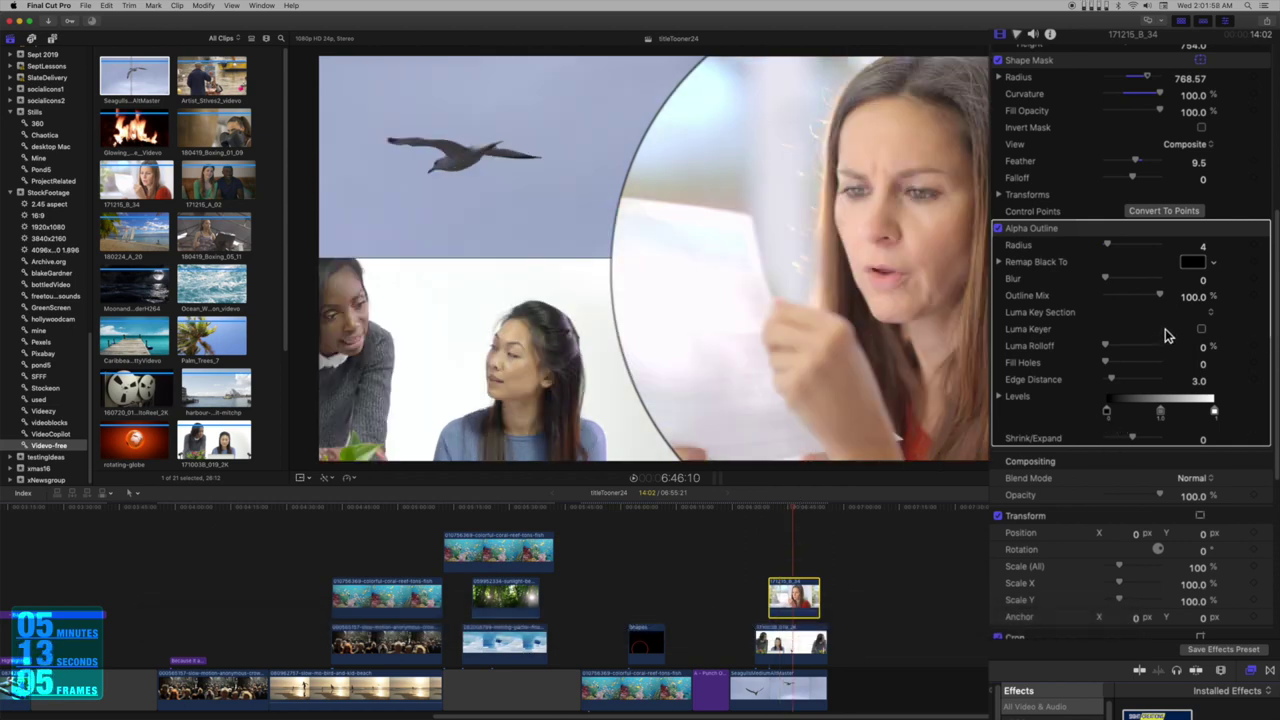
mouse_move(1166, 414)
mouse_down()
mouse_move(1128, 417)
mouse_move(1178, 428)
mouse_move(1164, 416)
mouse_up()
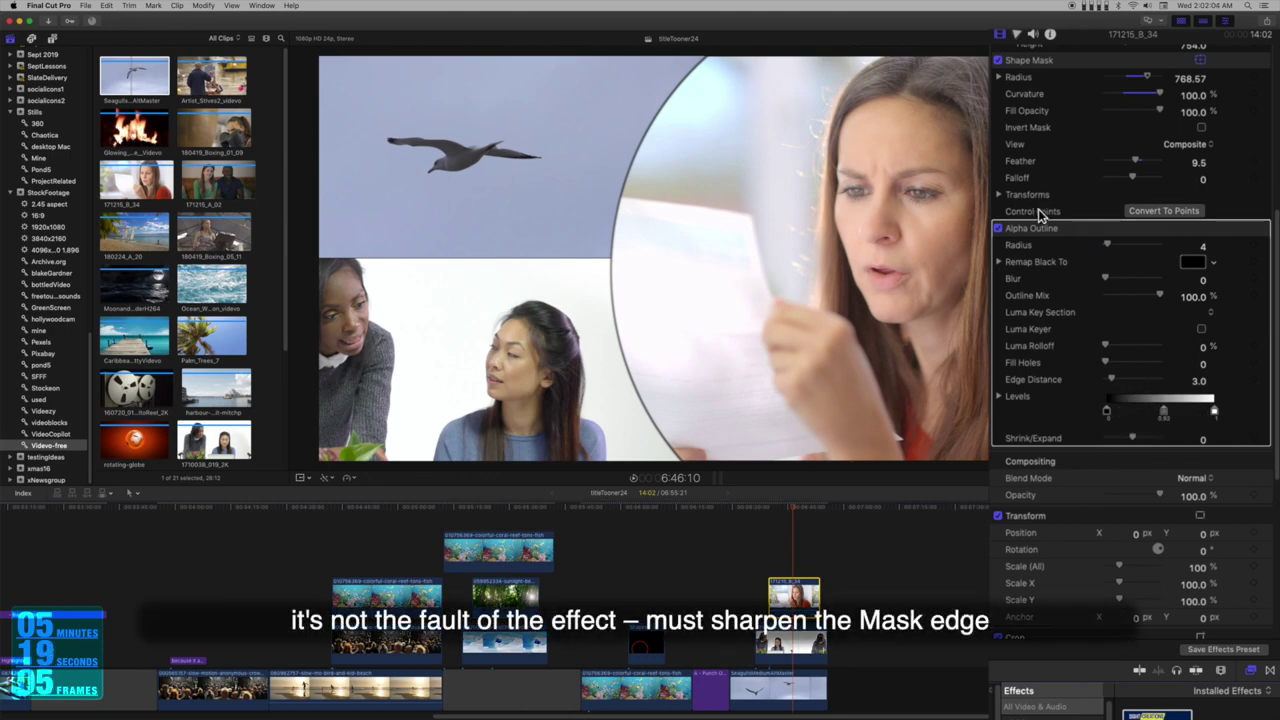
scroll(1062, 235, up, 2)
click(1045, 111)
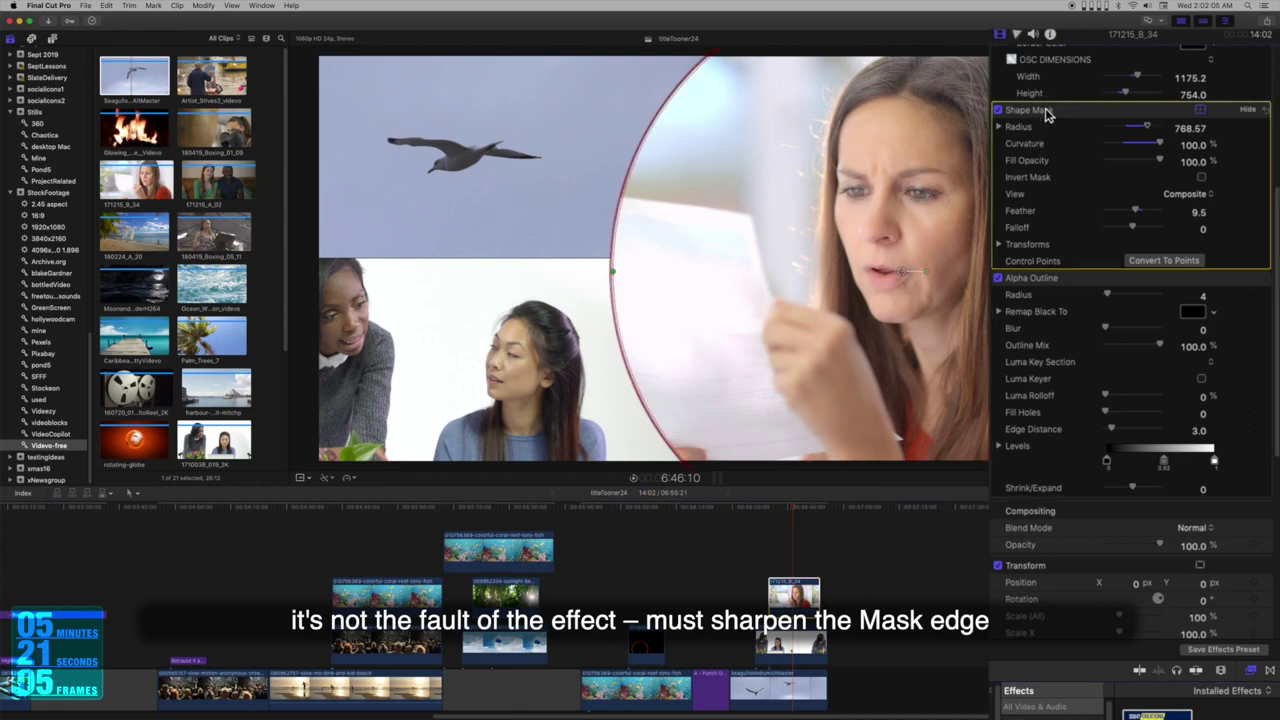
drag(620, 220, 621, 226)
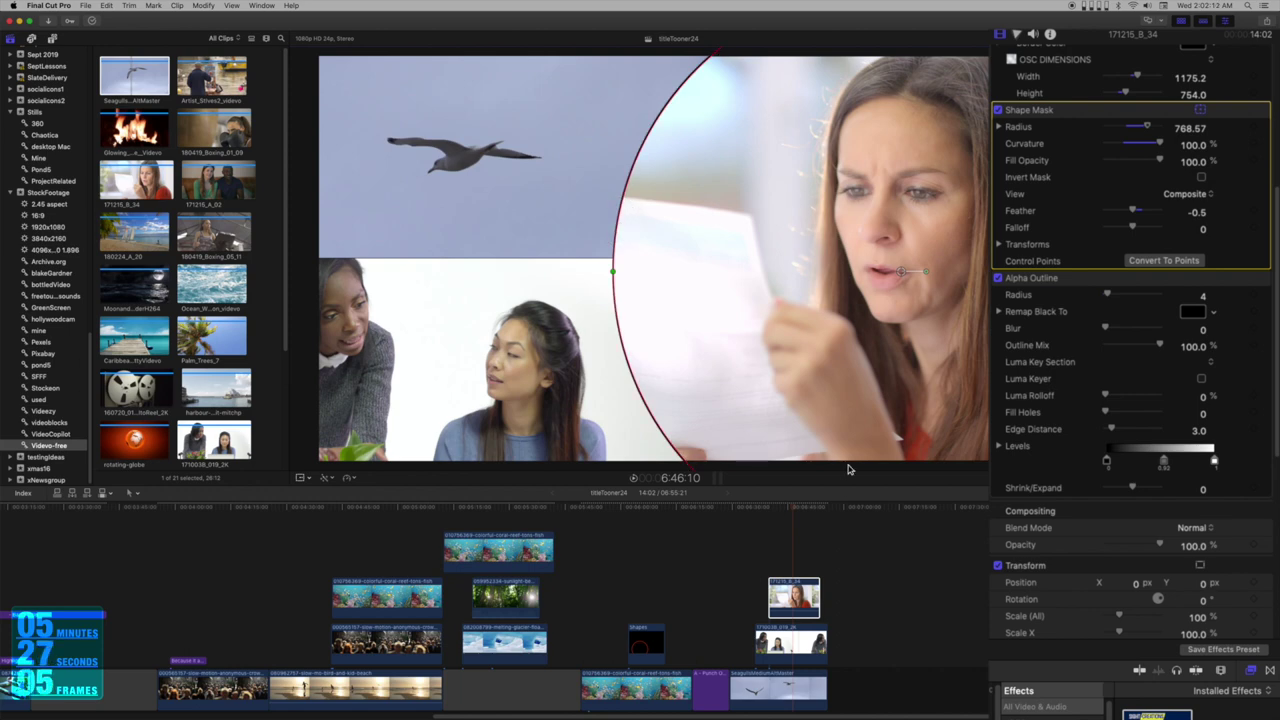
click(808, 581)
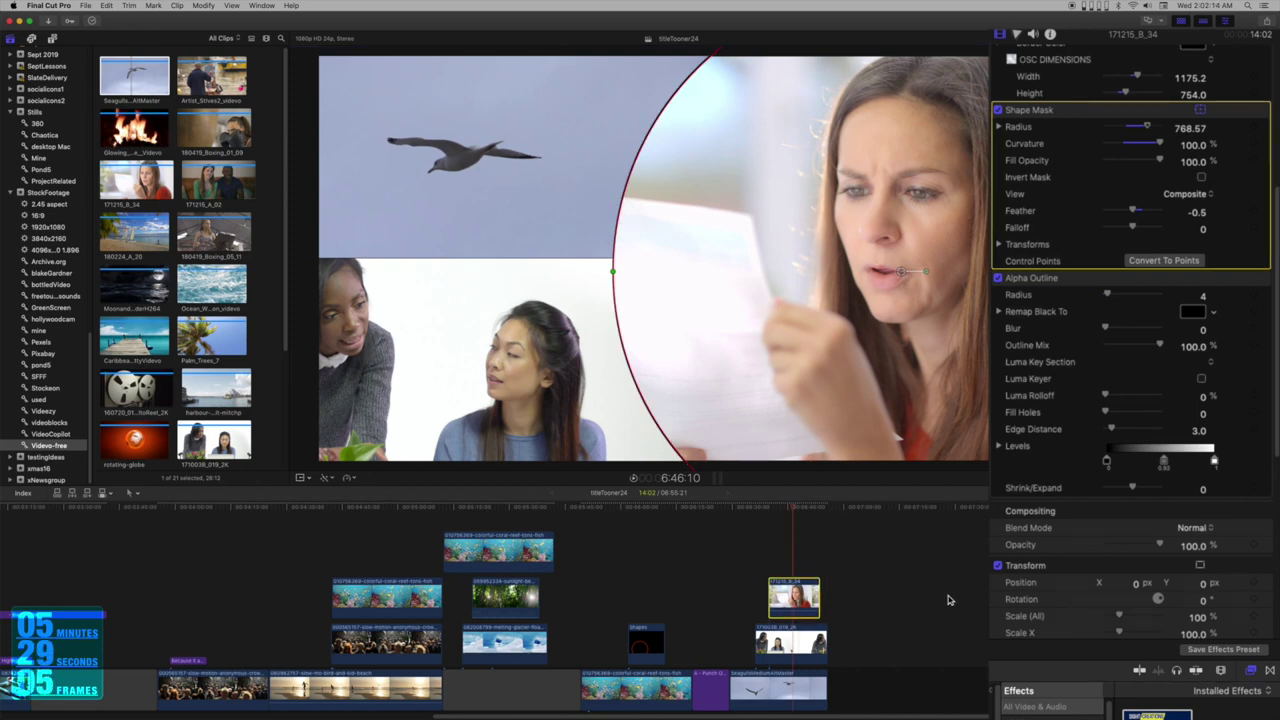
Apply the Alpha Outline effect to the 171003B_019_2K clip
click(808, 650)
drag(1155, 714, 795, 645)
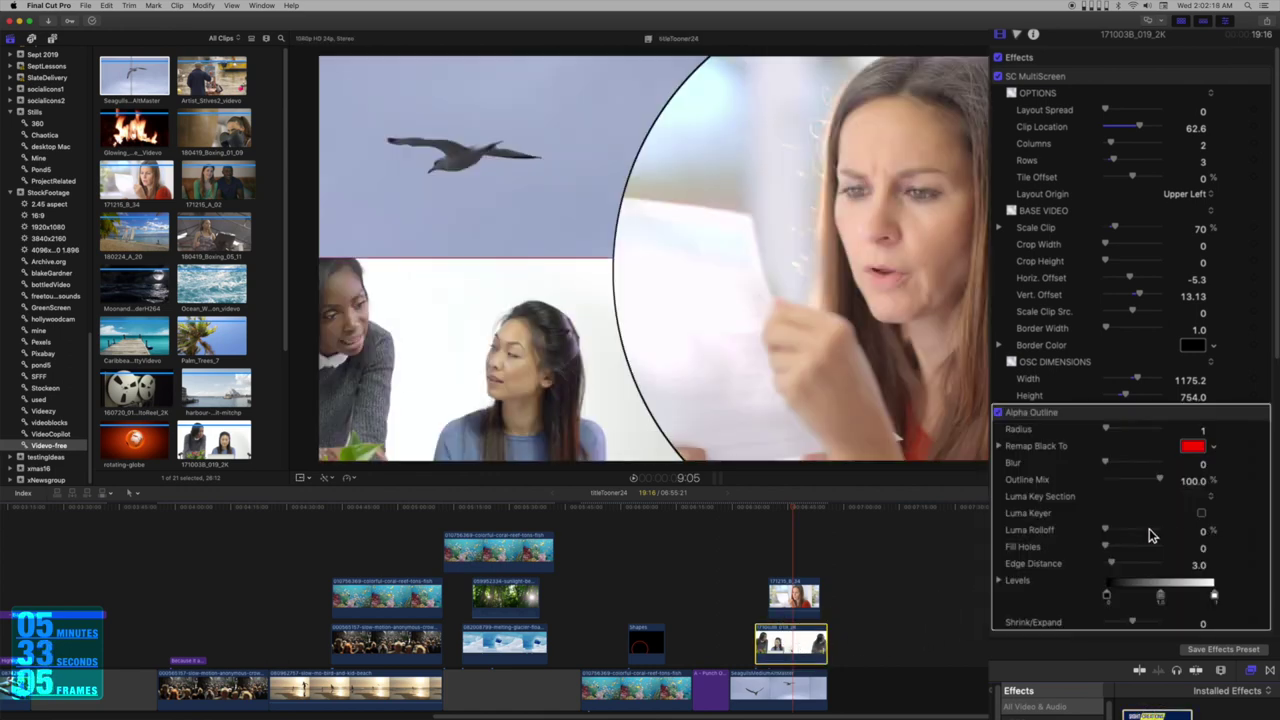
Set the 171003B_019_2K clip's Alpha Outline to a Radius of 3 with black as the Remap Black To colour
click(1188, 446)
click(1228, 492)
drag(1228, 492, 1244, 518)
click(1244, 518)
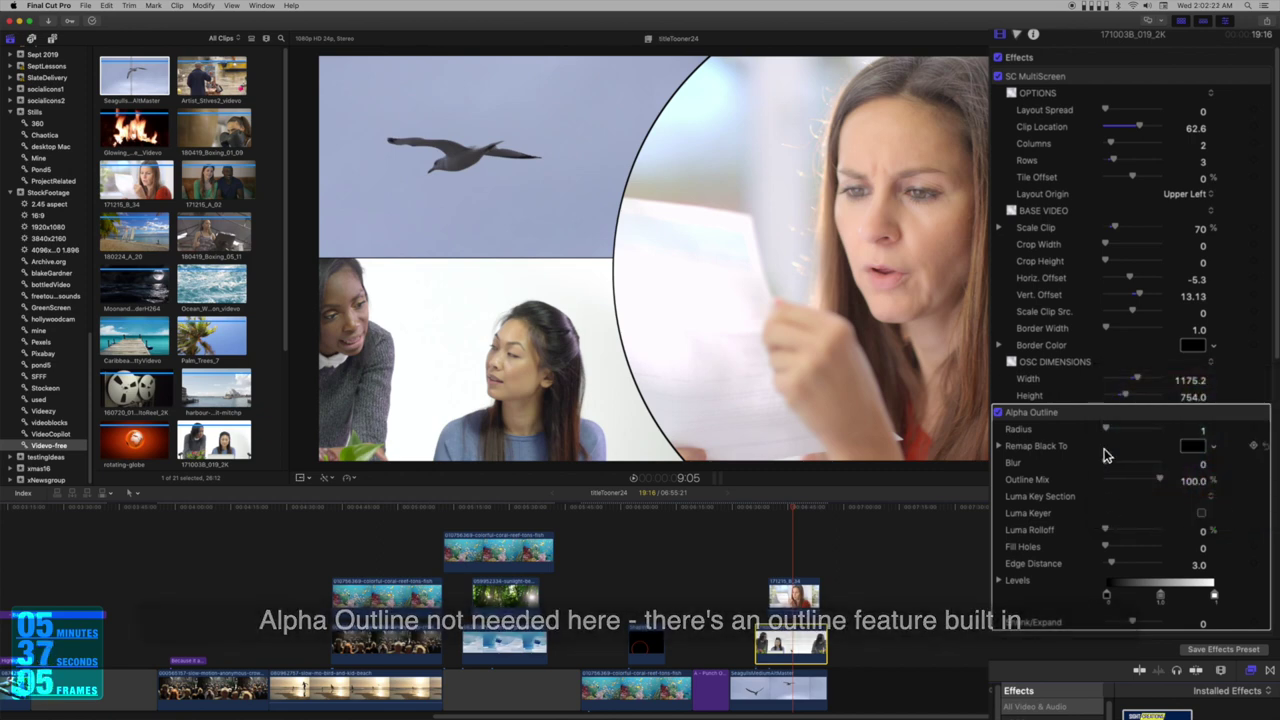
drag(1110, 436, 1113, 436)
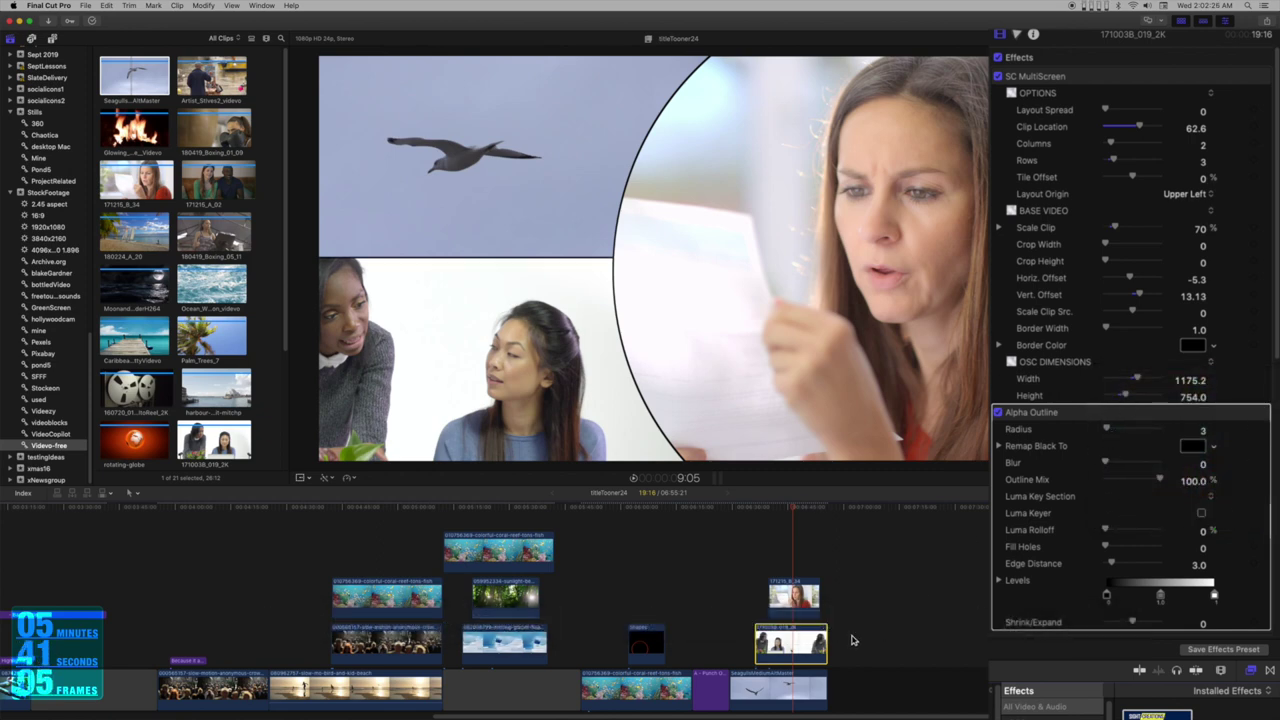
click(796, 604)
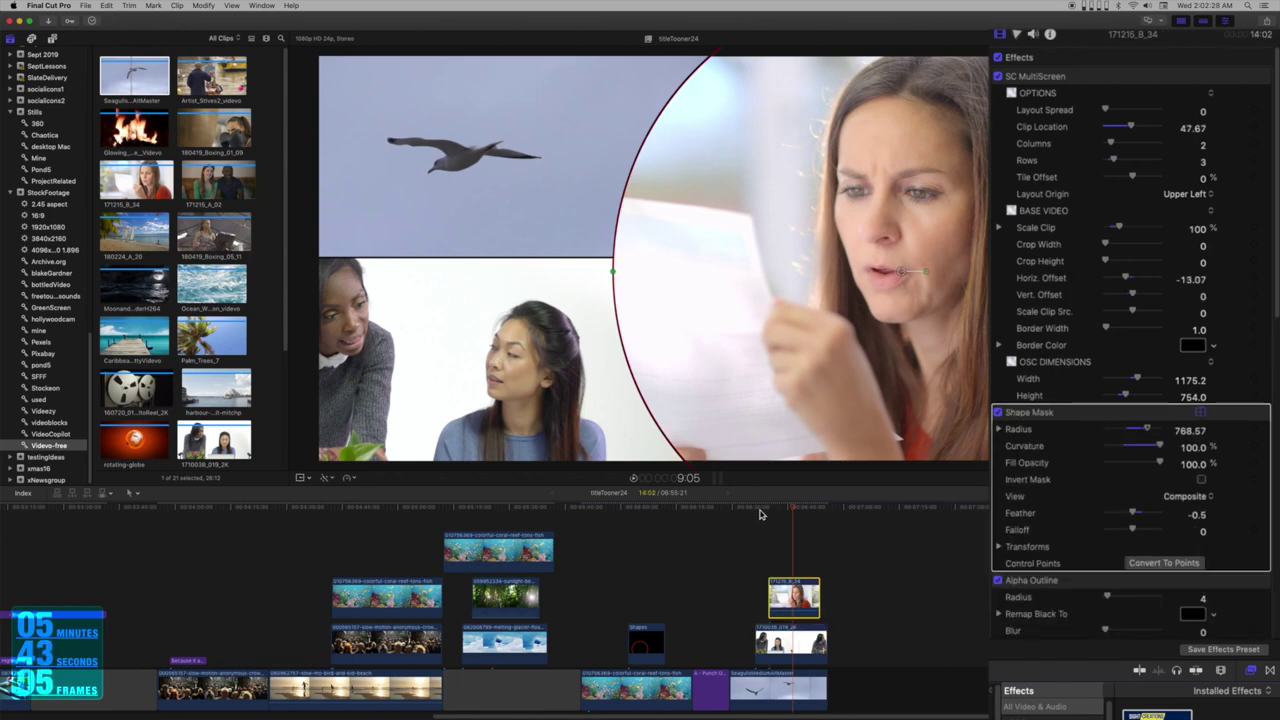
At 6:36:10, set the SeagullsMediumAltMaster clip's Vert. Offset to about -0.57 and add a starting keyframe
click(750, 510)
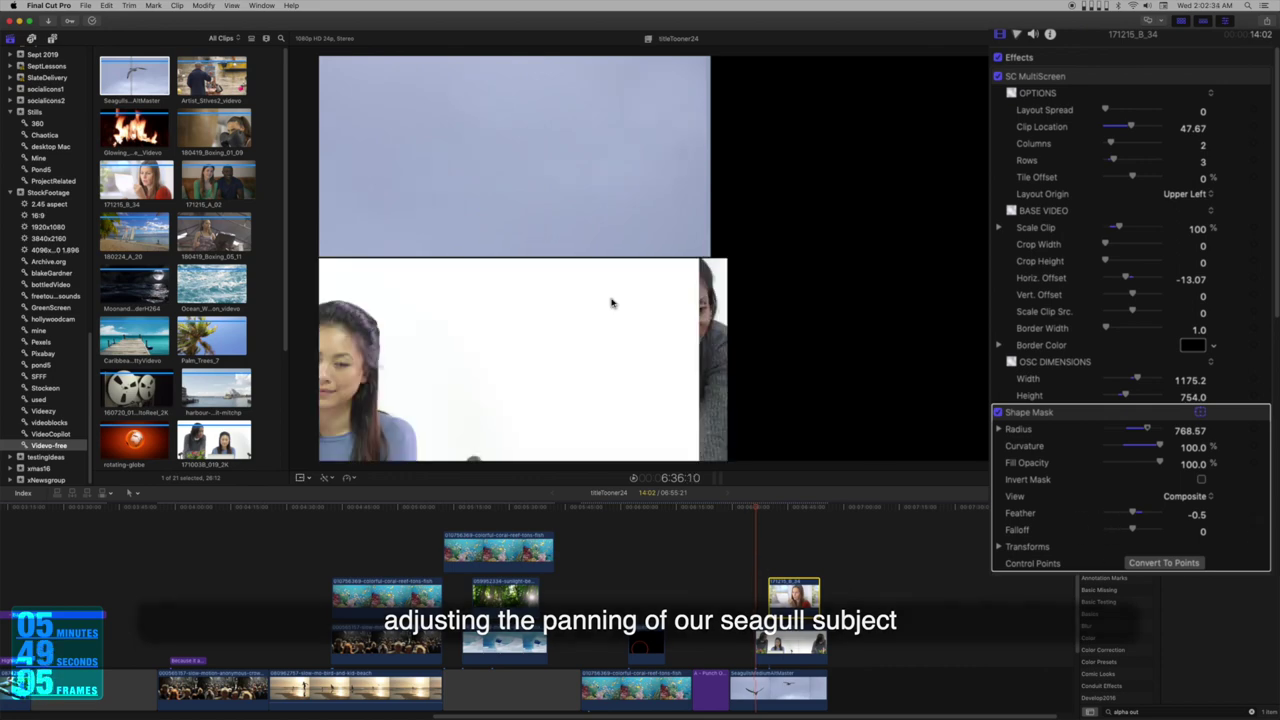
click(789, 700)
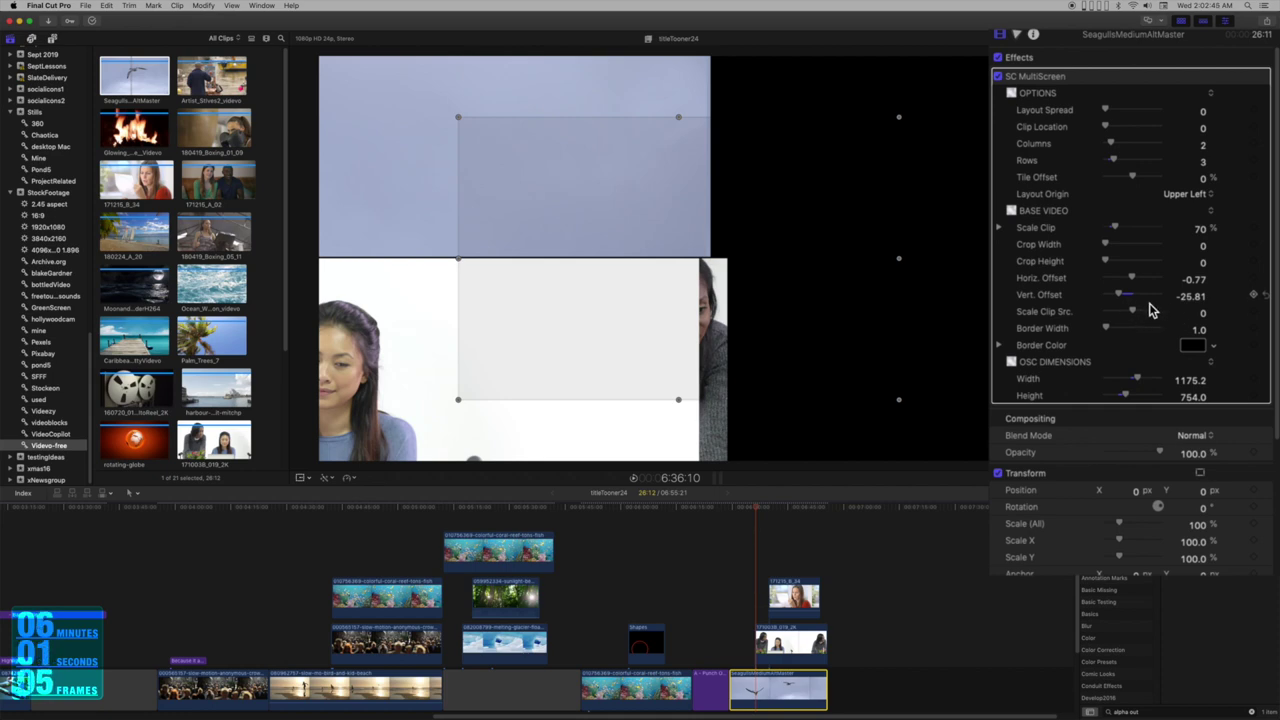
mouse_move(1122, 297)
mouse_down()
mouse_move(1151, 279)
mouse_move(1138, 297)
mouse_up()
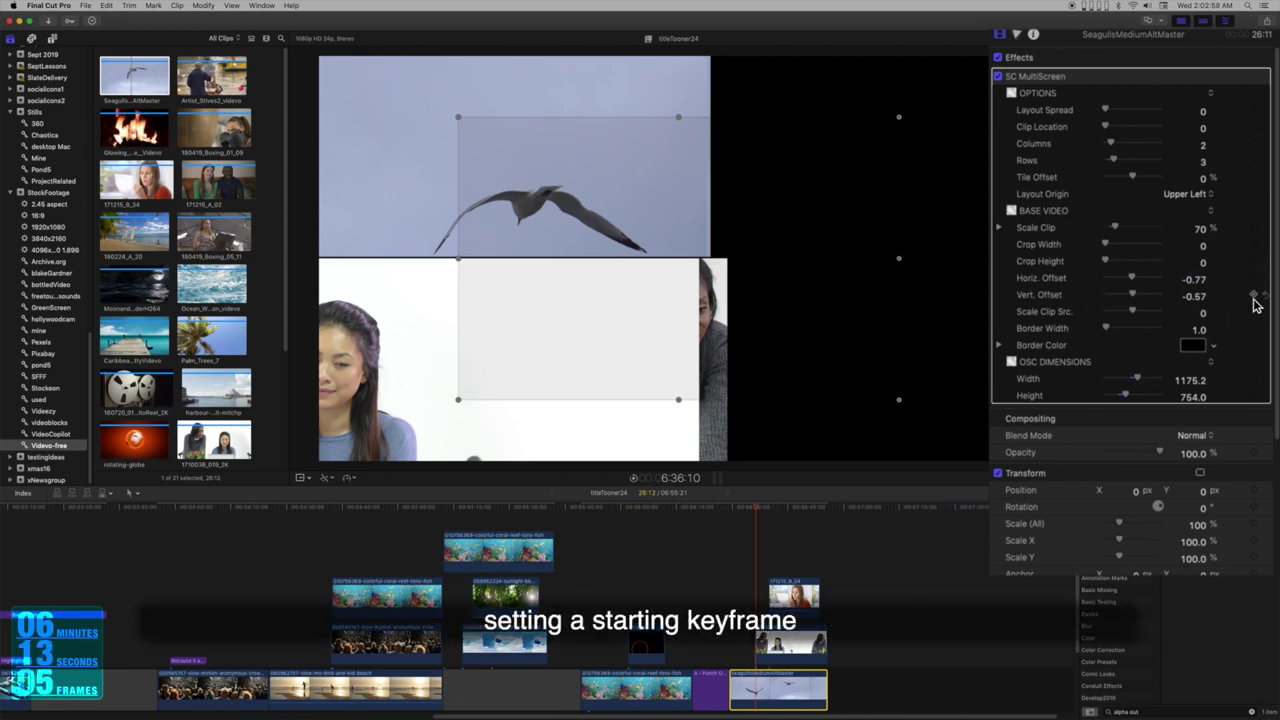
click(1254, 296)
Keyframe the seagull clip's Vert. Offset to about -24.97 at 6:44:16 and about 2.17 at 6:53:16
drag(758, 512, 789, 514)
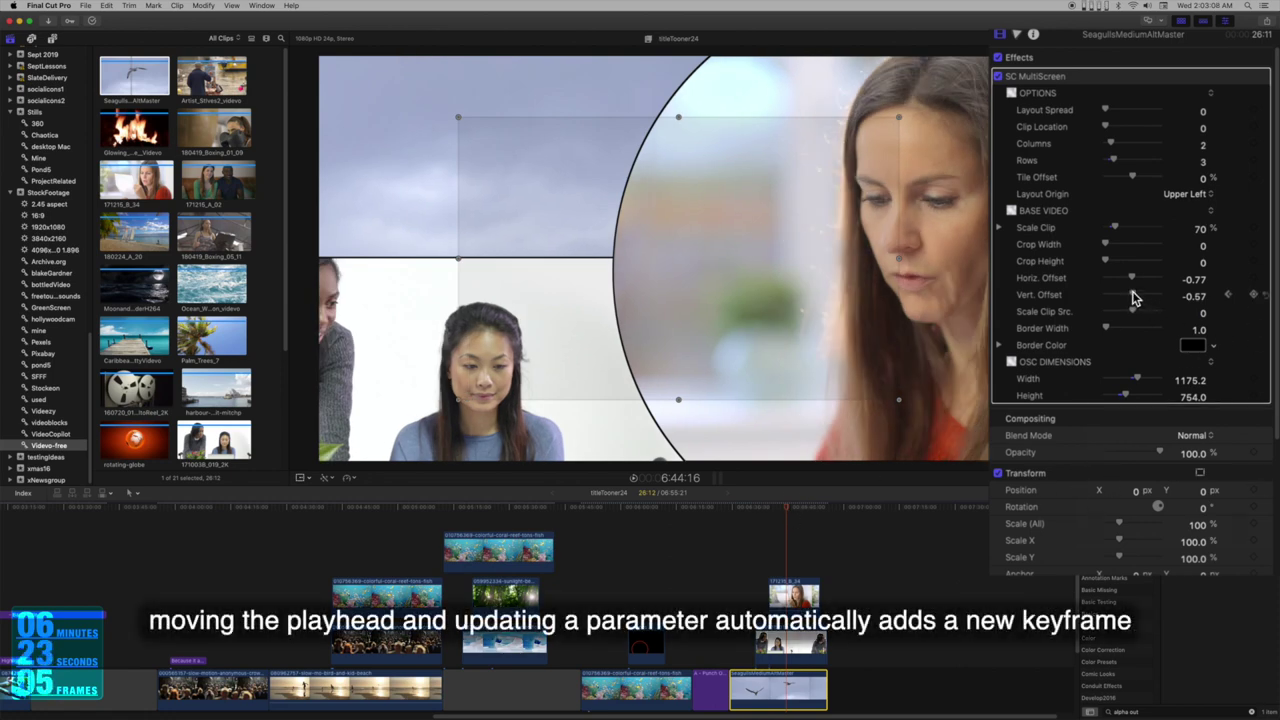
drag(1133, 296, 1120, 310)
drag(789, 513, 822, 515)
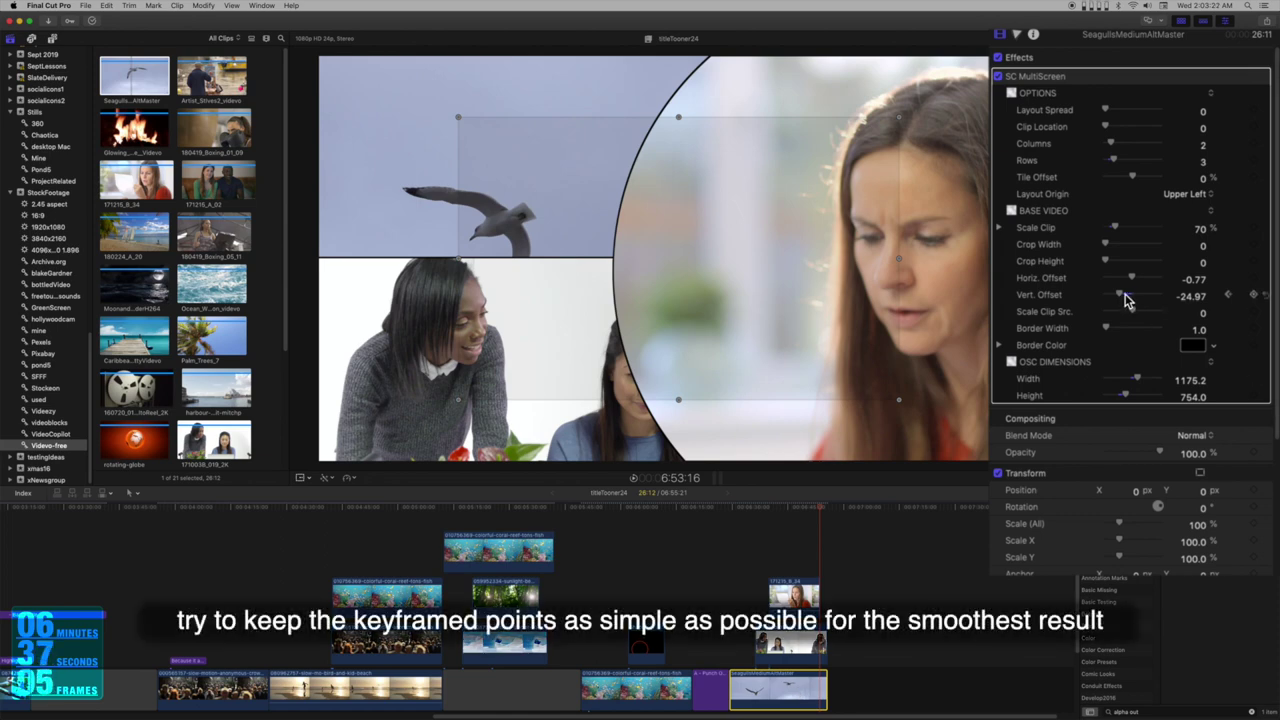
drag(1127, 300, 1145, 294)
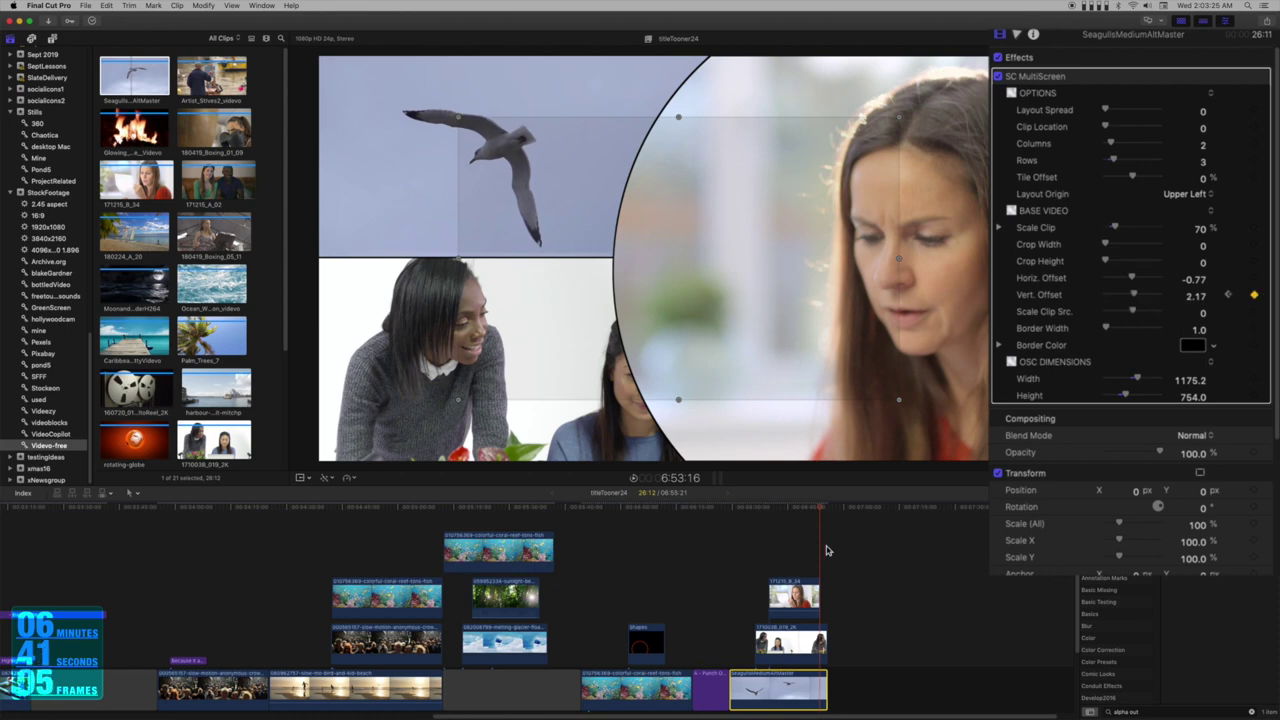
Play the layout from before the stacked clips to check the seagull's animated framing
drag(822, 510, 740, 510)
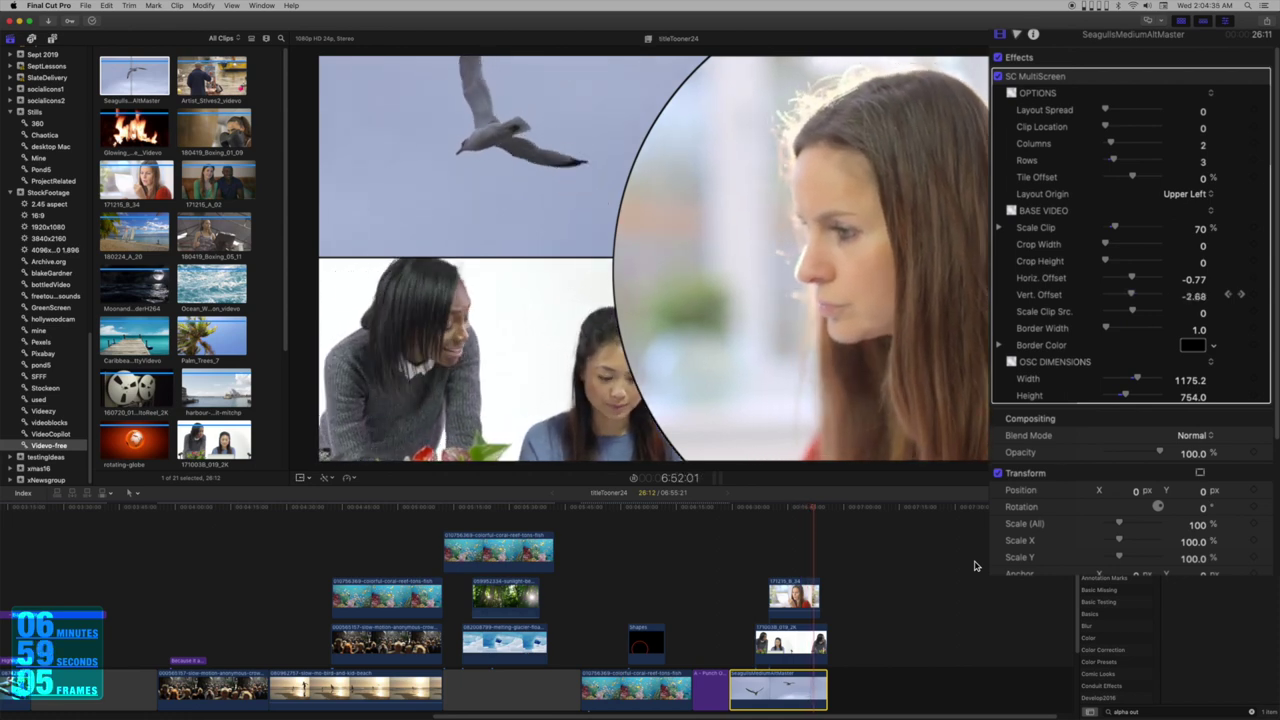
key(space)
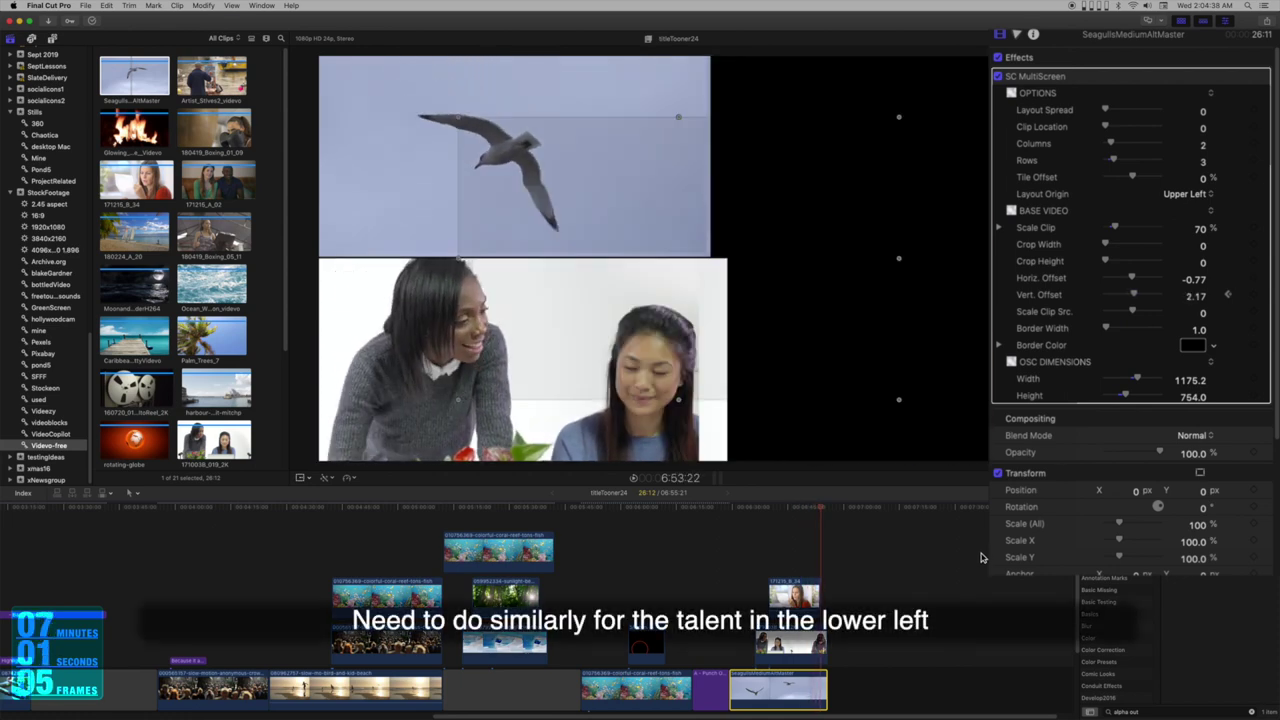
click(812, 508)
At 6:36:11, set the 171003B_019_2K clip's Horiz. Offset to about 23.54 and add a starting keyframe
key(super+Up)
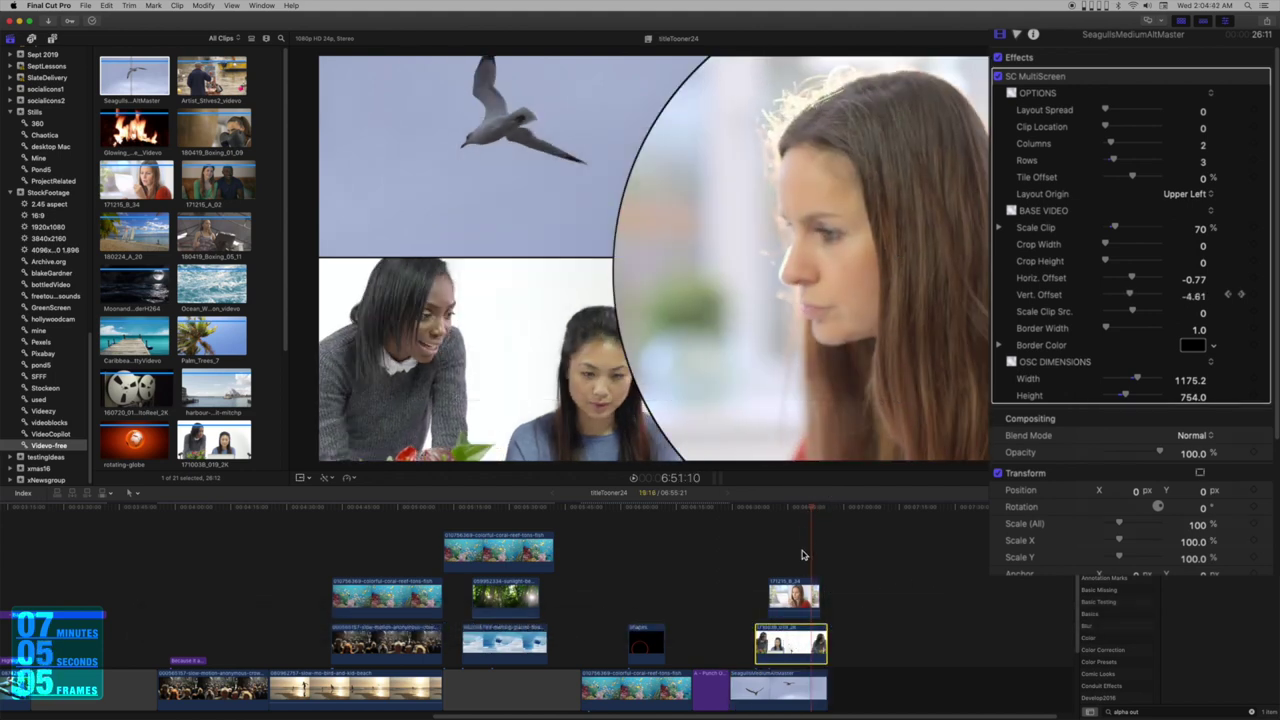
click(772, 514)
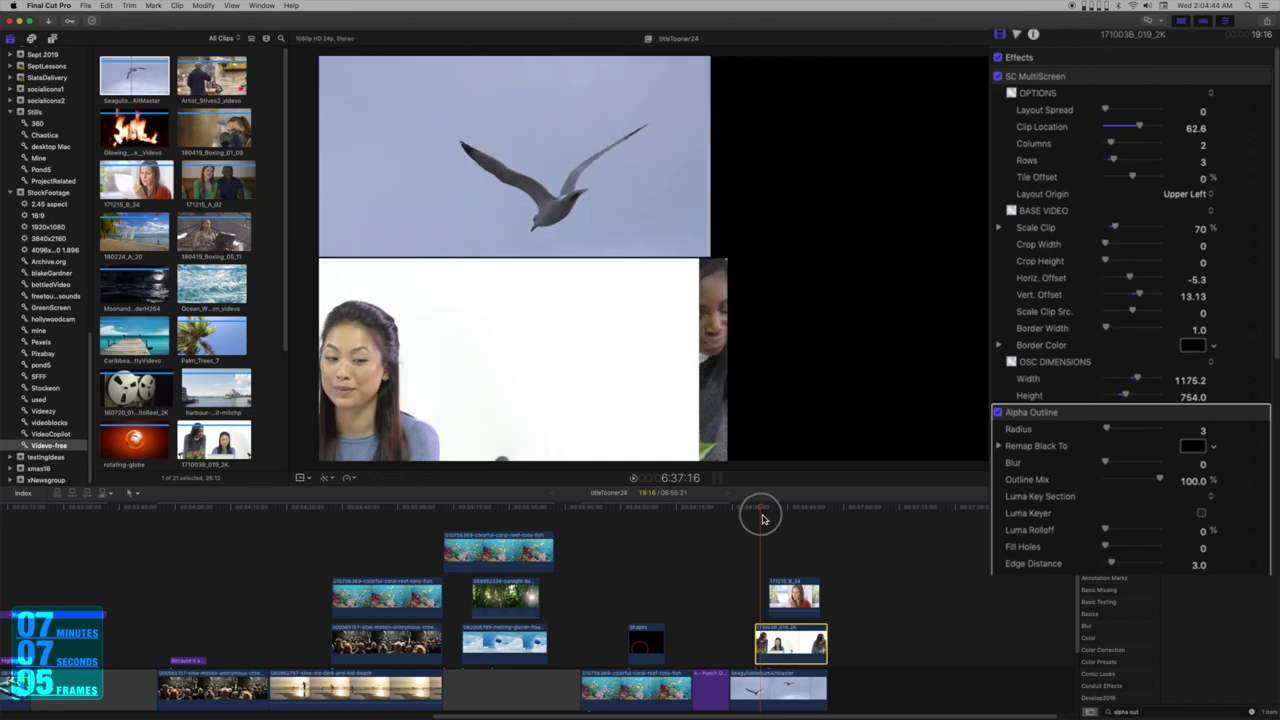
drag(773, 518, 778, 519)
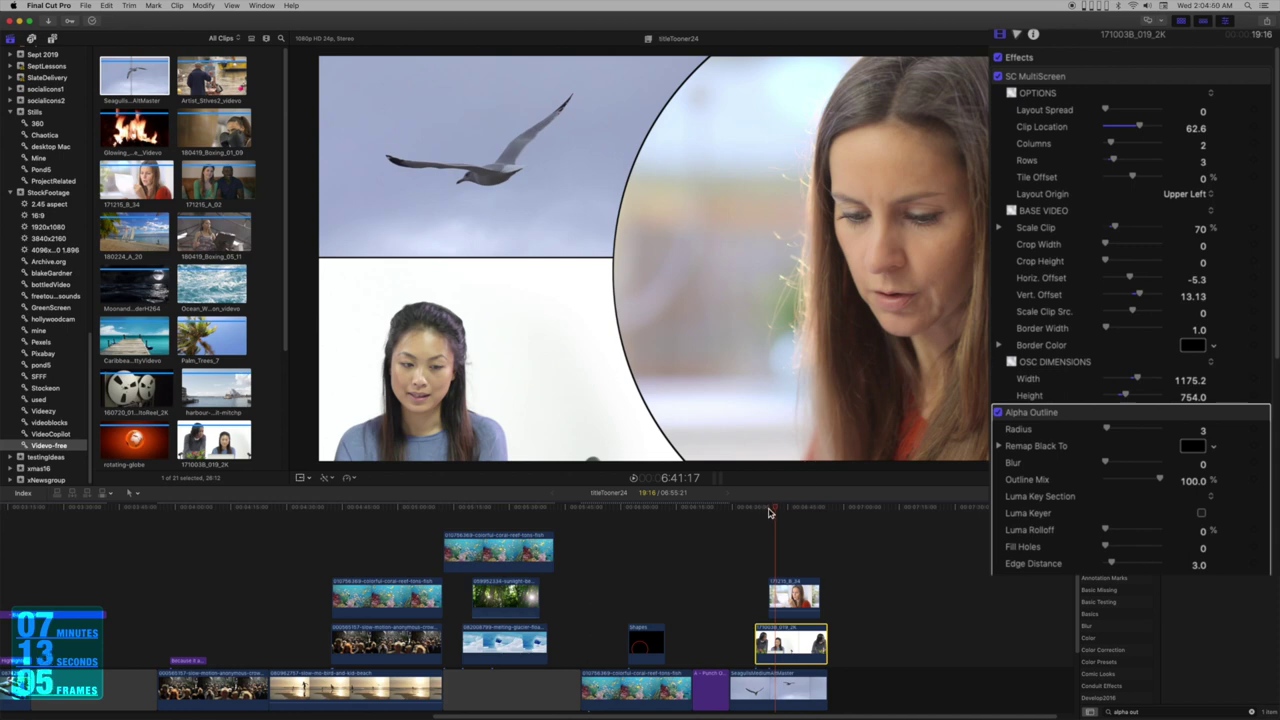
drag(770, 512, 756, 510)
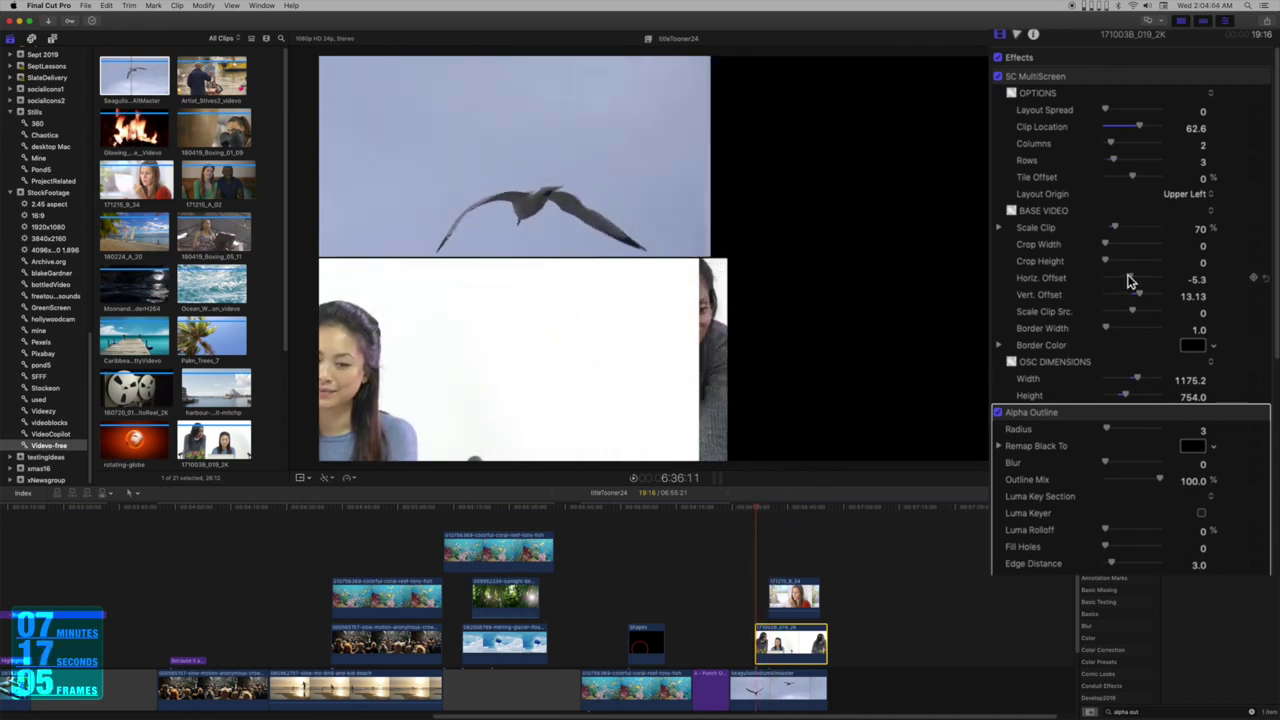
drag(1128, 282, 1148, 285)
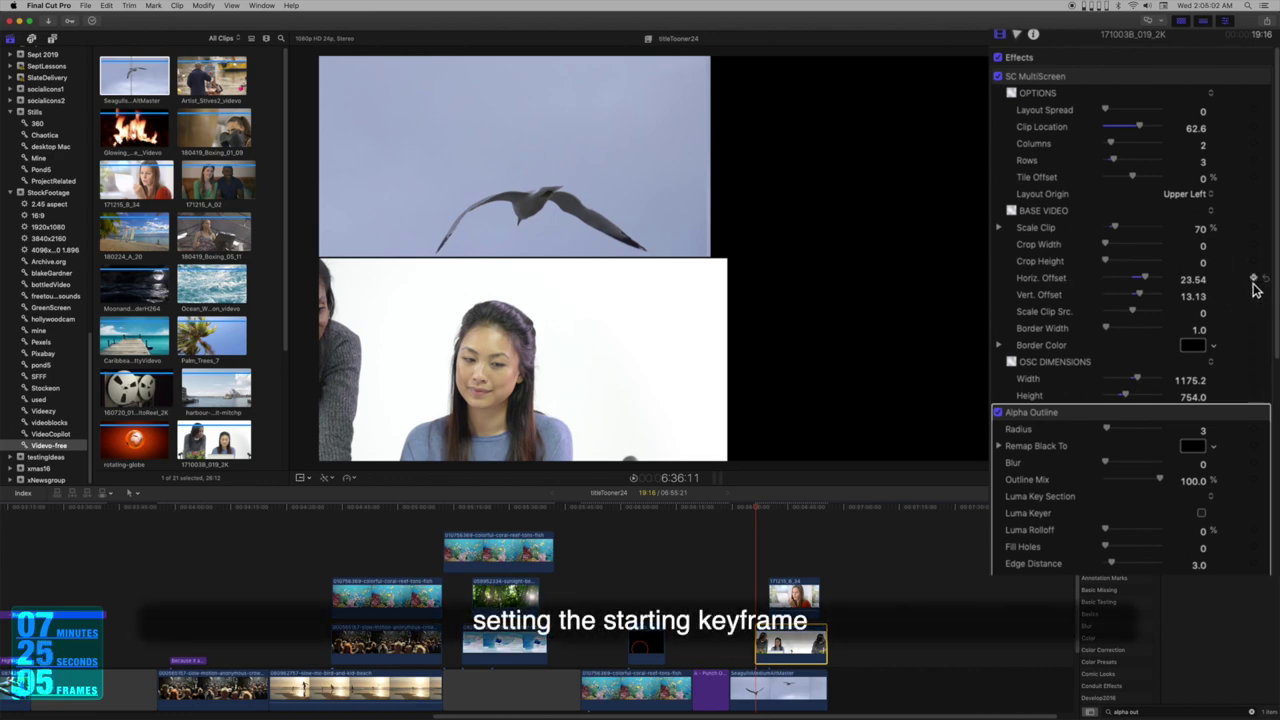
At 6:53:07, lower the 171003B_019_2K clip's Horiz. Offset as an end keyframe, keeping both women clear of the circle
drag(765, 517, 779, 515)
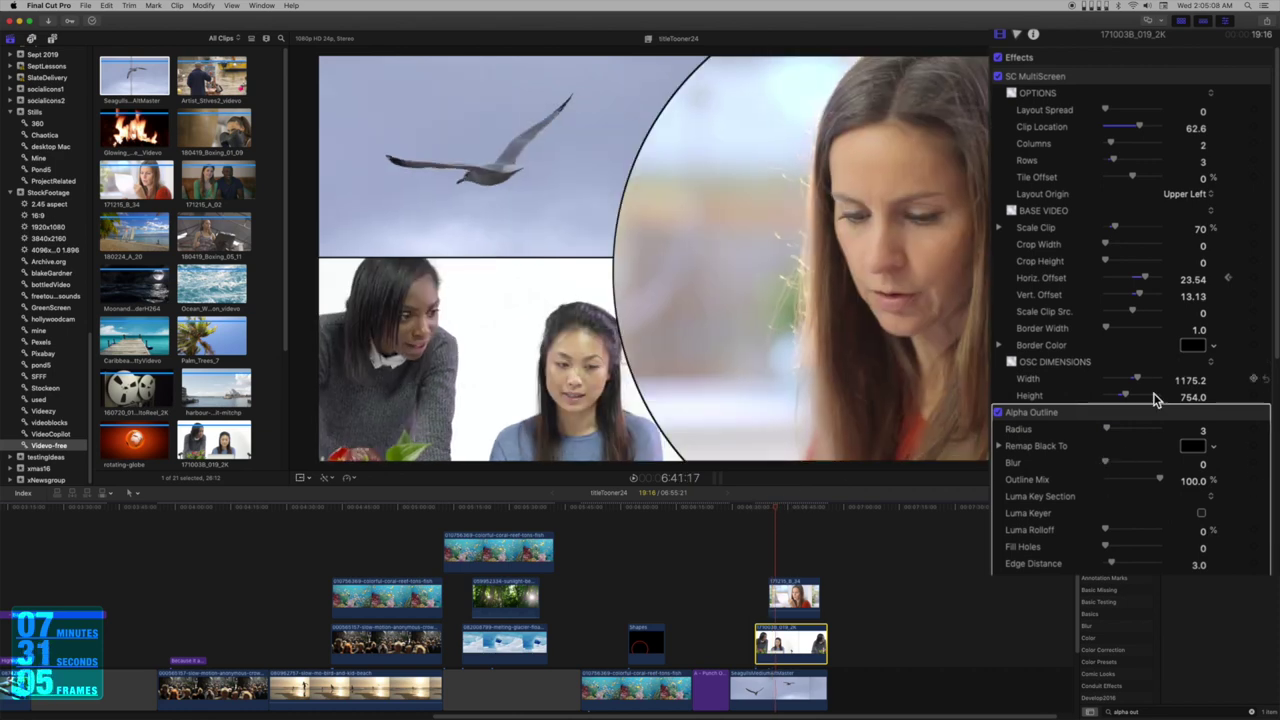
drag(781, 513, 821, 513)
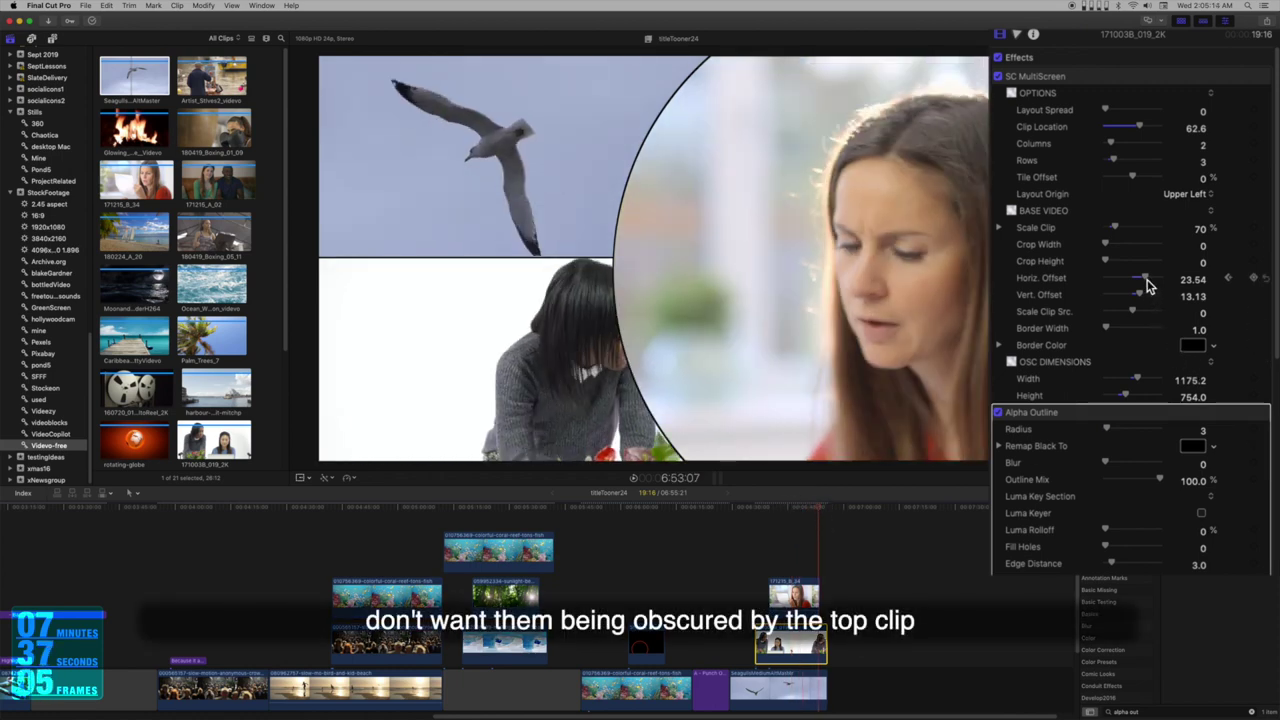
drag(1147, 283, 1129, 291)
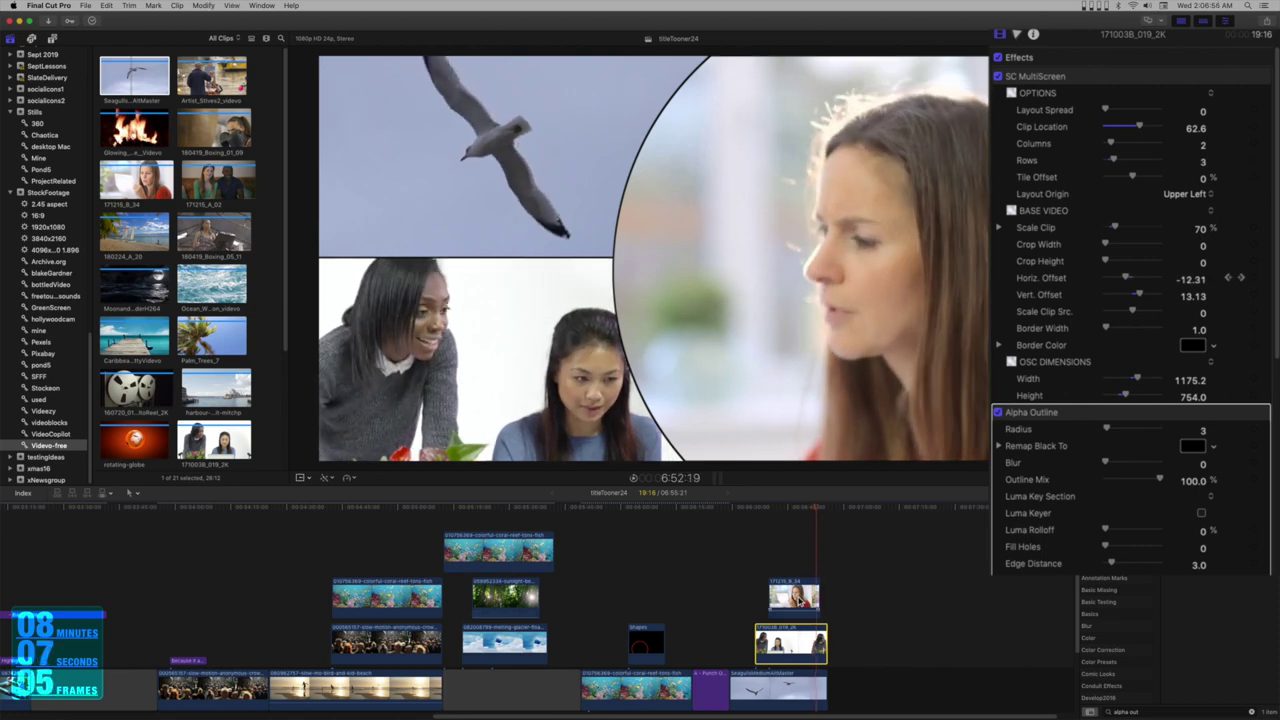
Trim the ends of the 171003B_019_2K and SeagullsMediumAltMaster clips to 6:53:21, matching the end of the 171215_B_34 clip
click(801, 600)
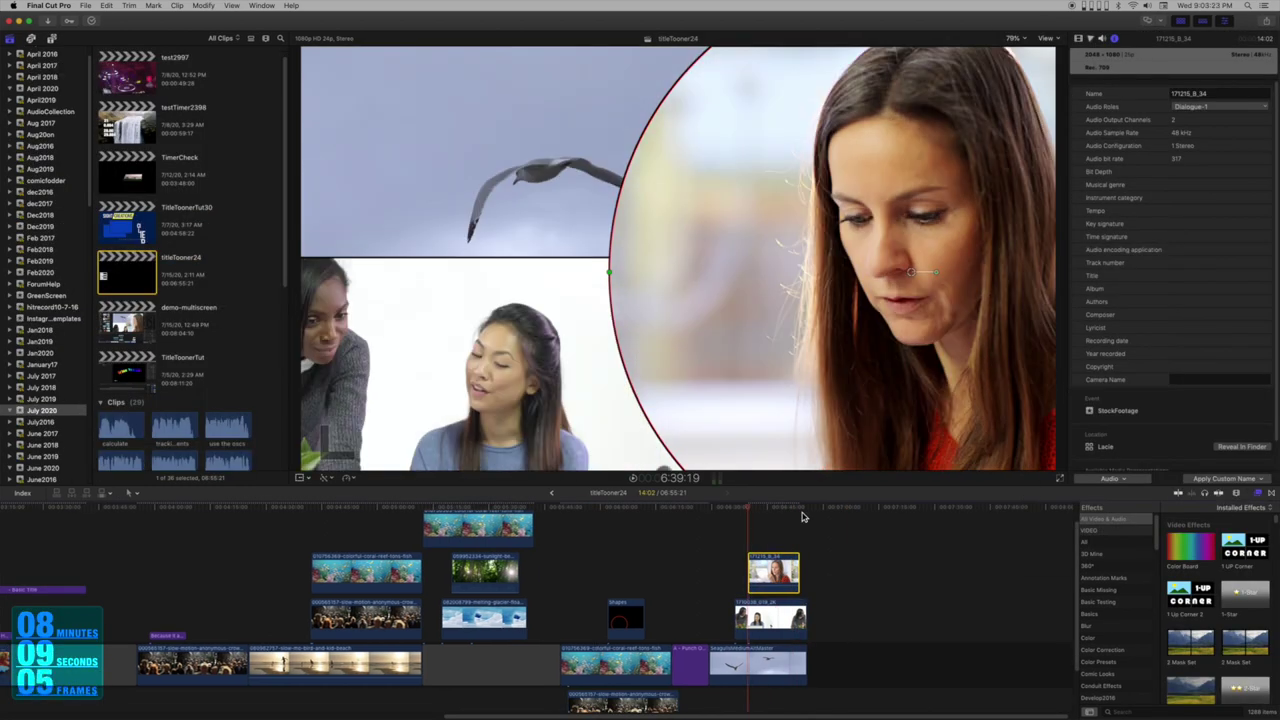
click(801, 514)
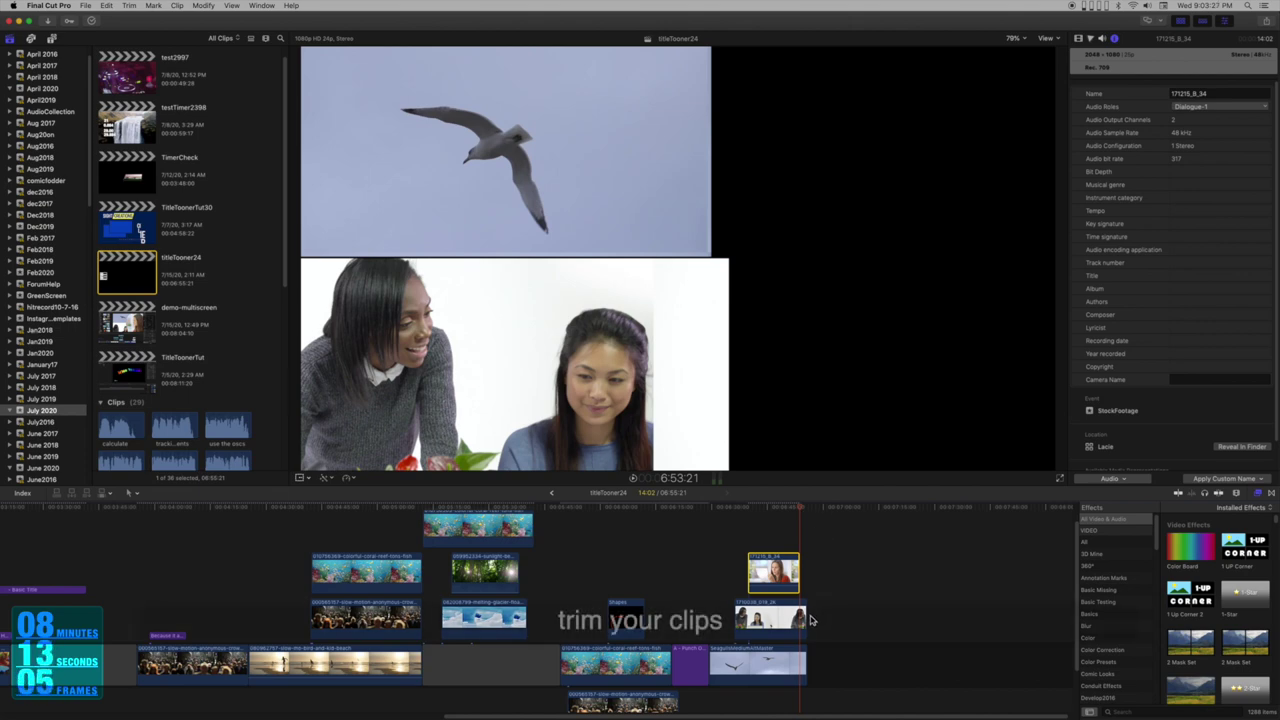
click(802, 620)
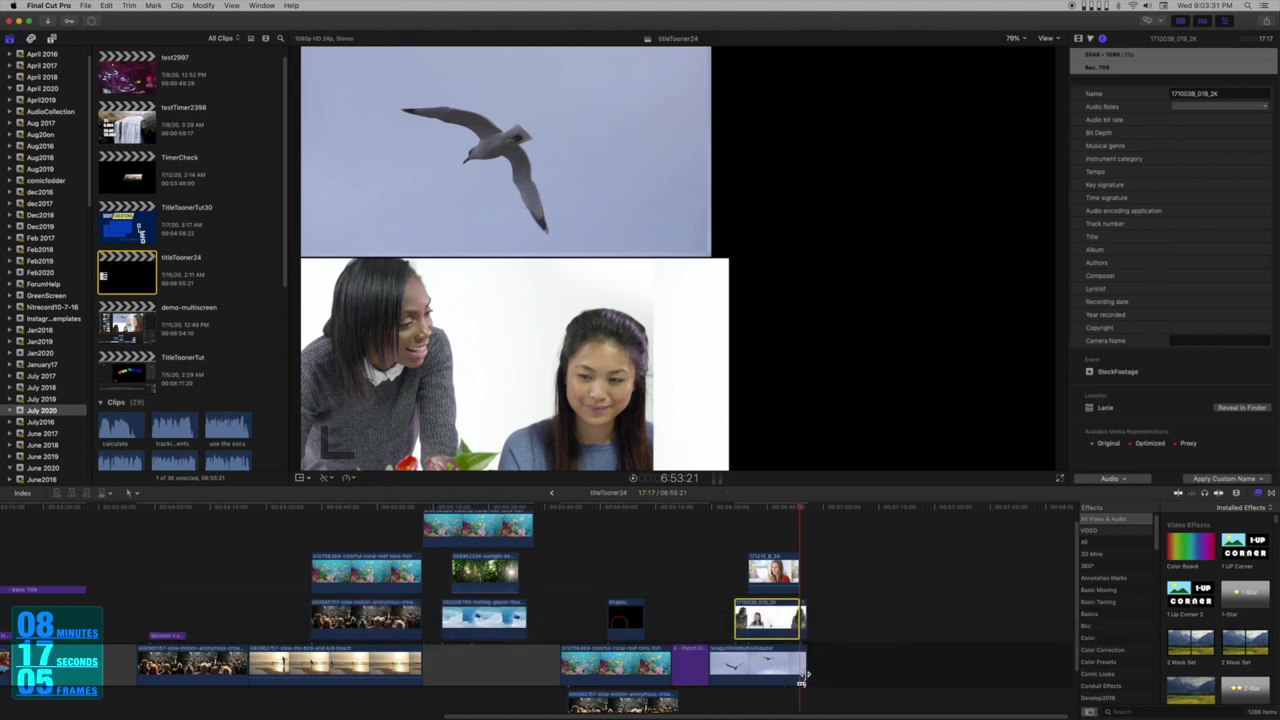
click(805, 672)
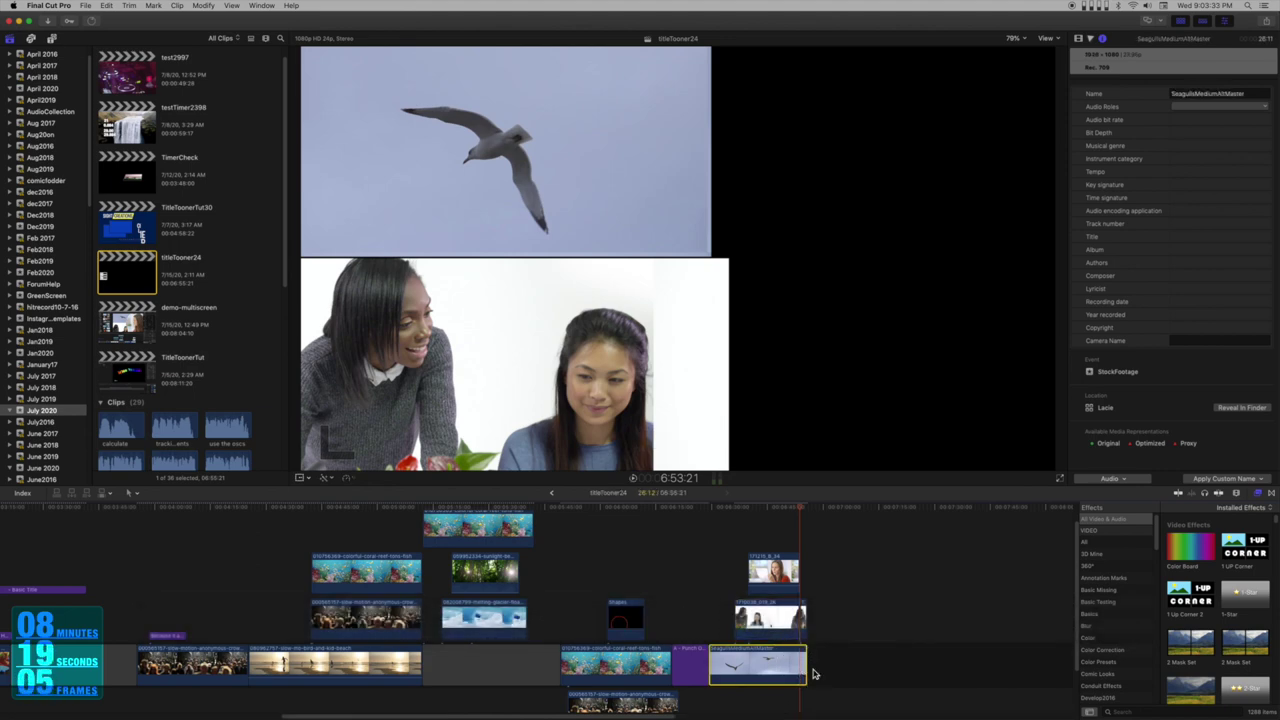
click(814, 642)
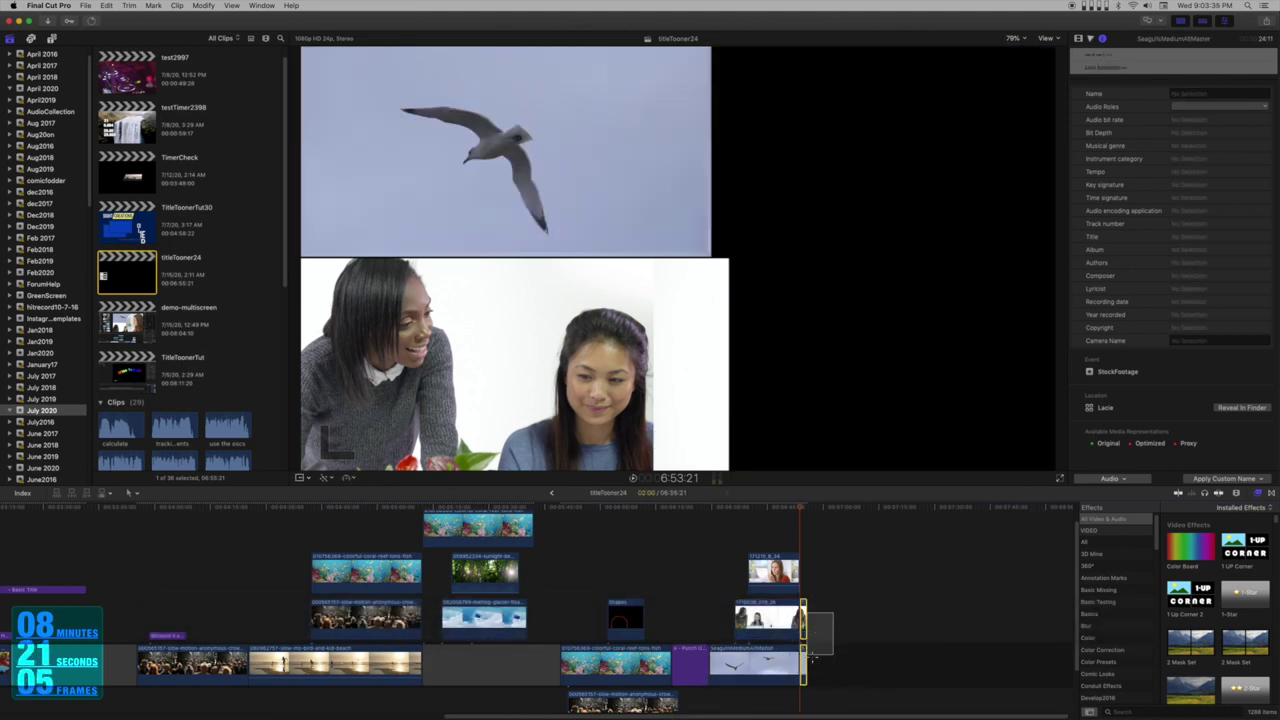
click(831, 655)
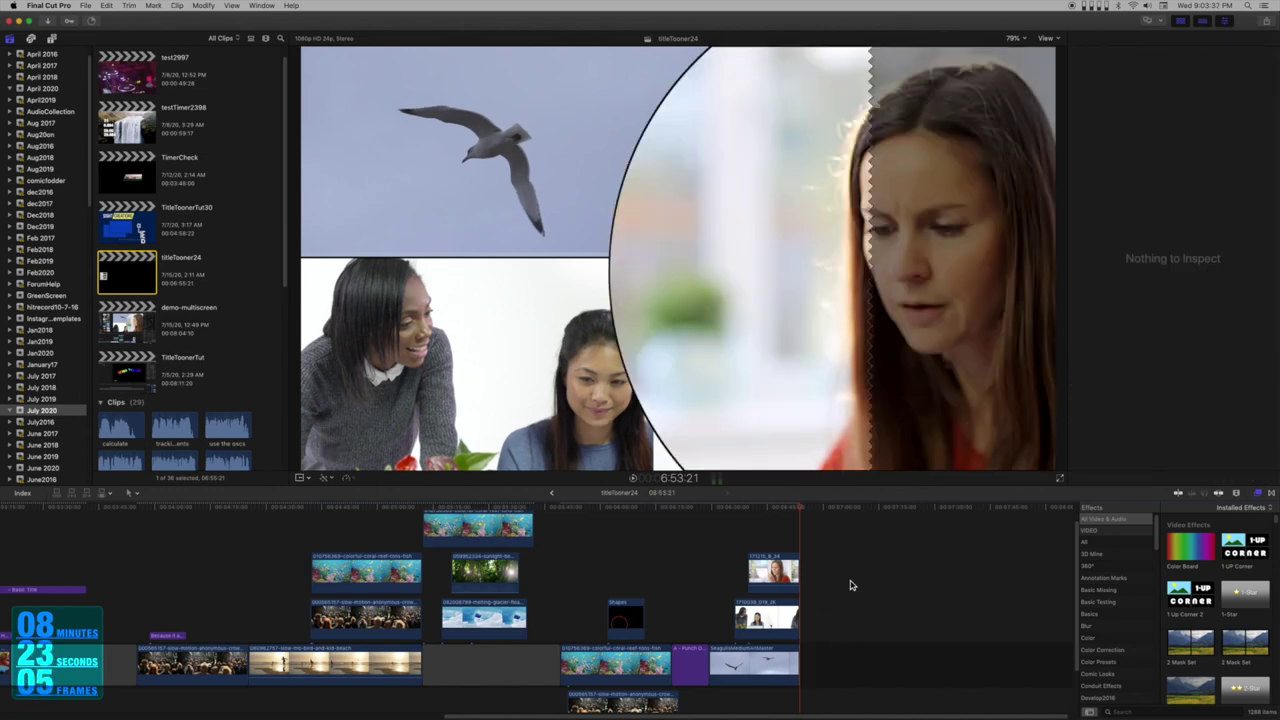
Combine the three stacked clips into a compound clip named multiscreen-layout1 in the July 2020 event
drag(845, 552, 712, 684)
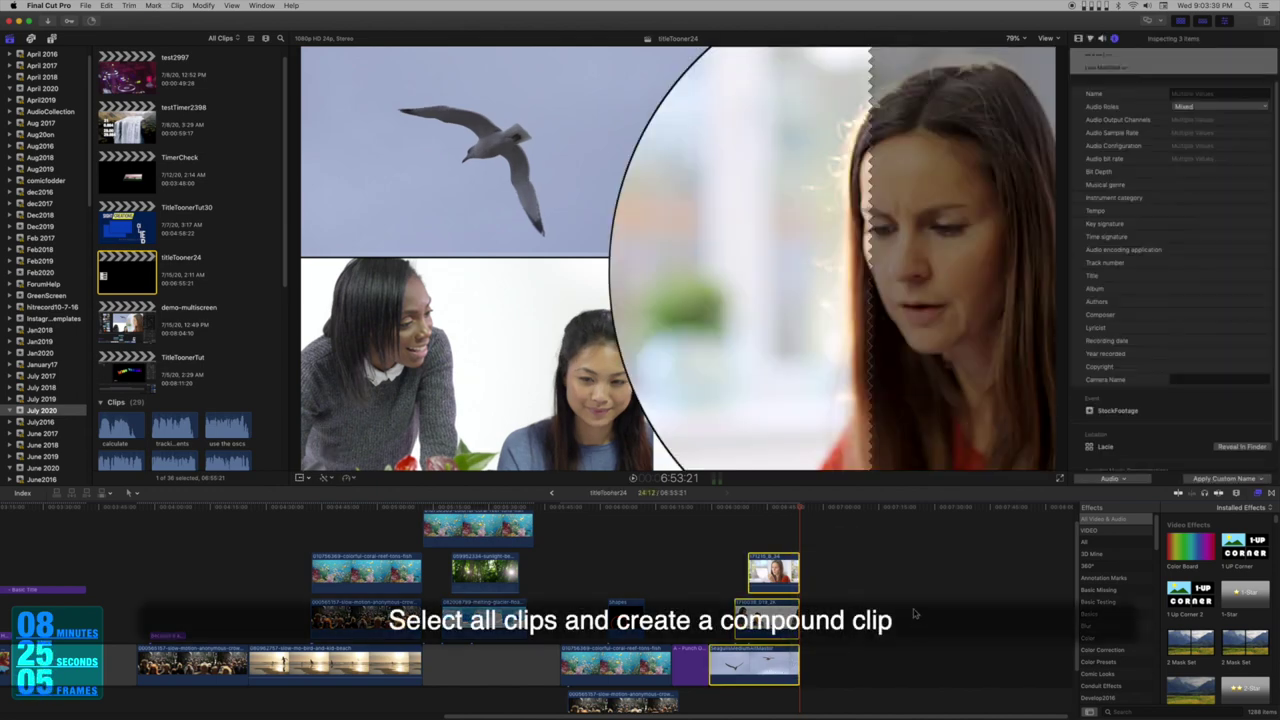
key(alt+g)
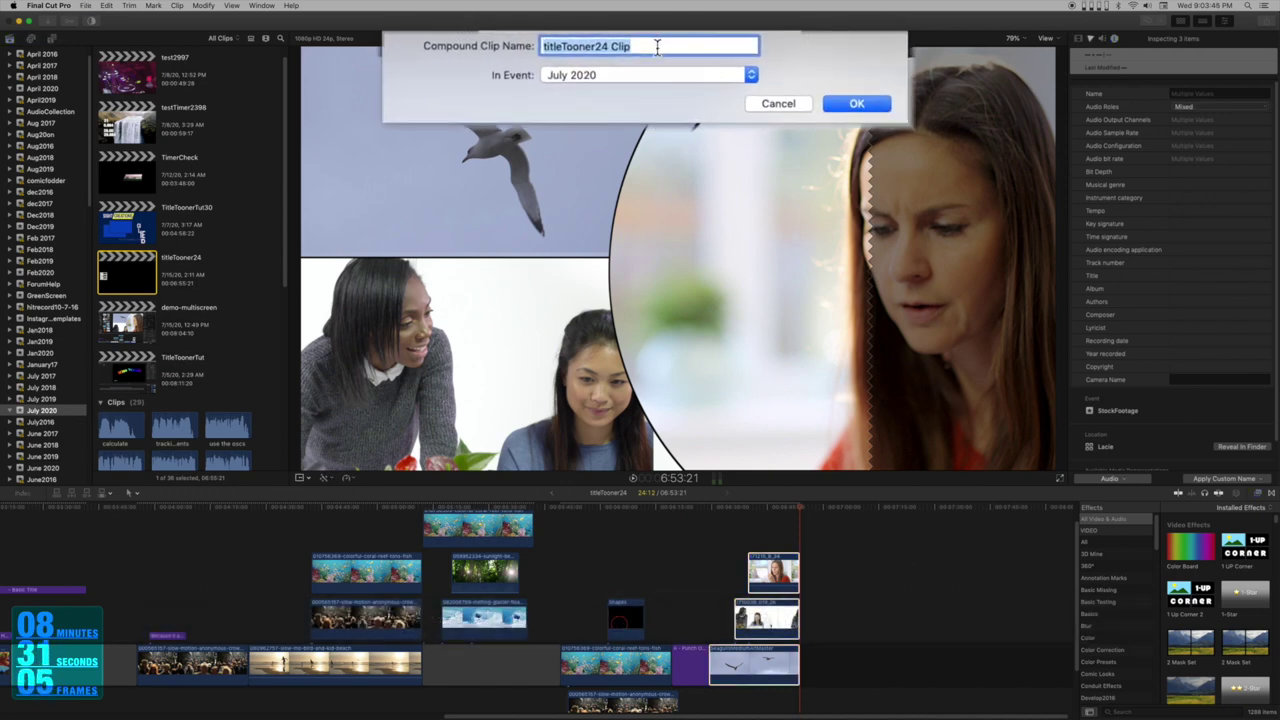
text(multiscreen-layout1)
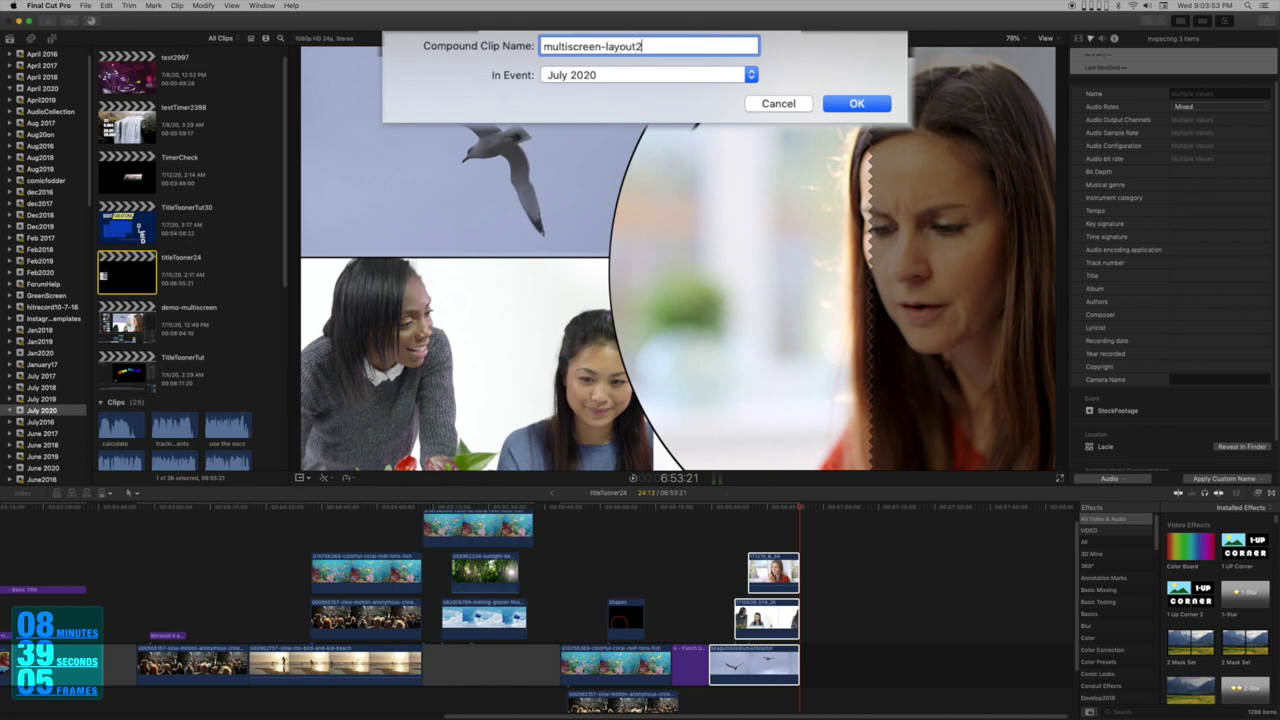
key(Return)
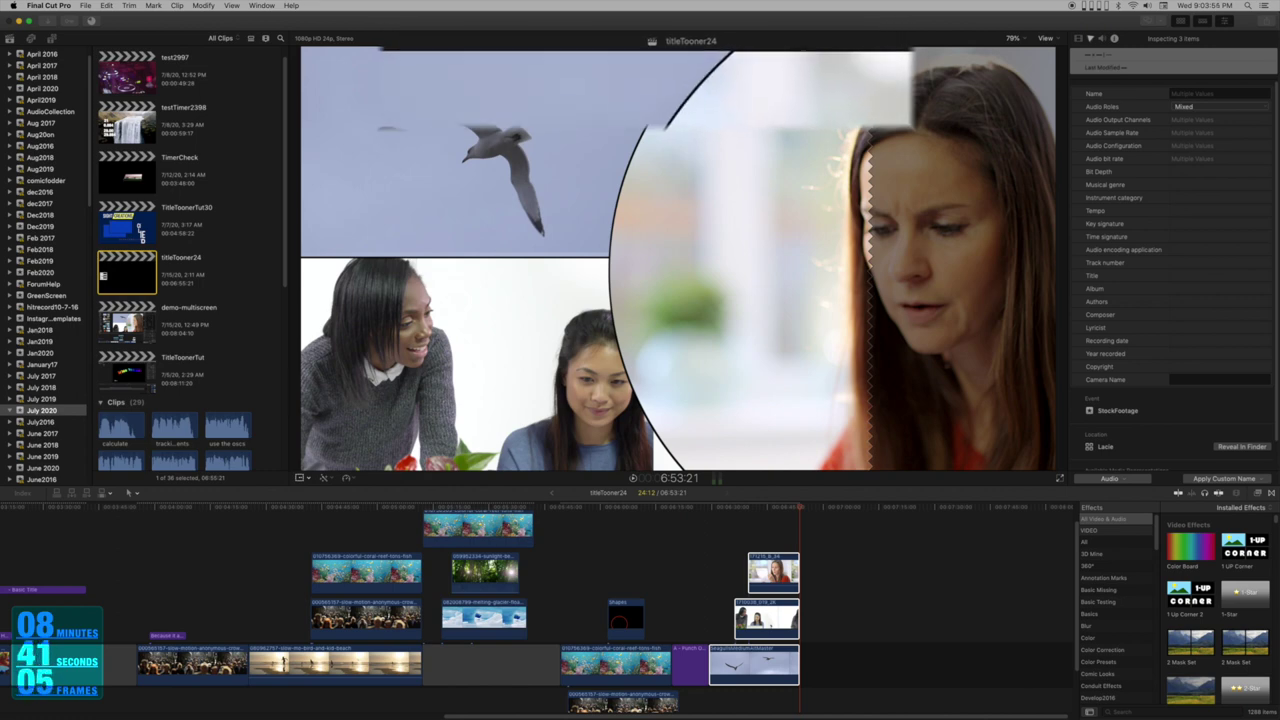
Apply the SC MultiScreen effect to the multiscreen-layout1 compound clip and set its Clip Location to about 66.84
click(765, 672)
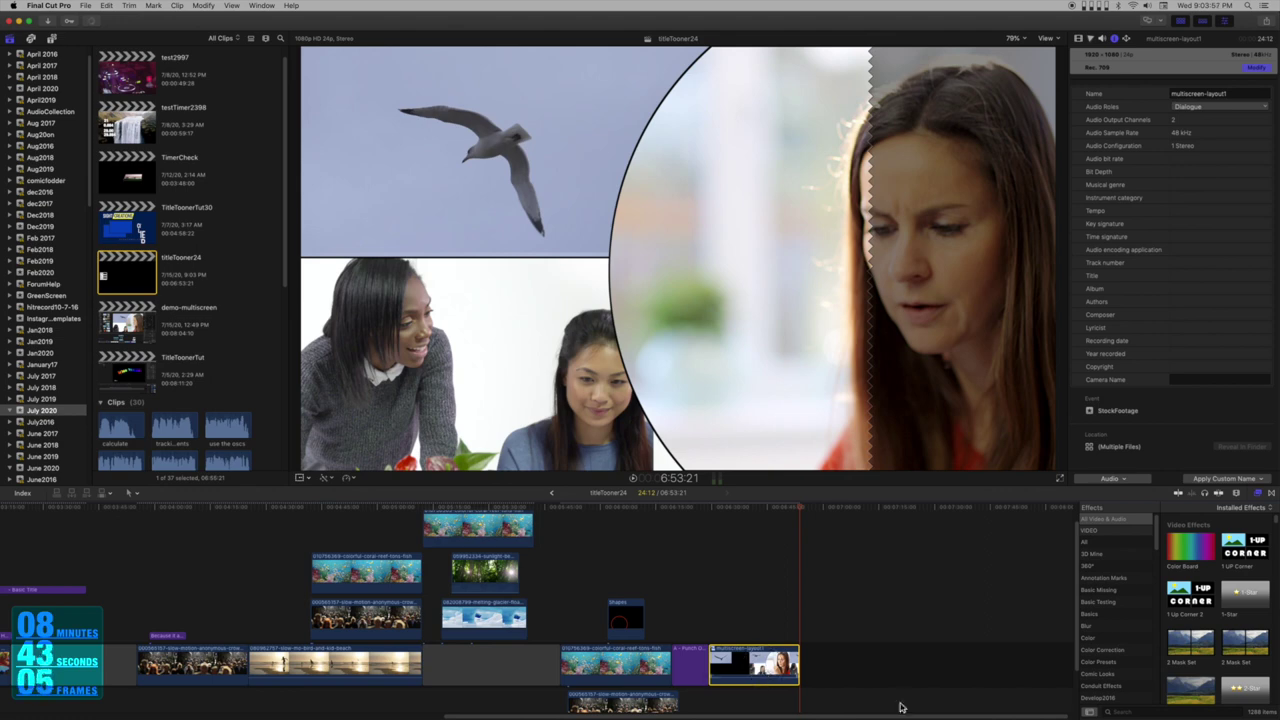
click(1148, 712)
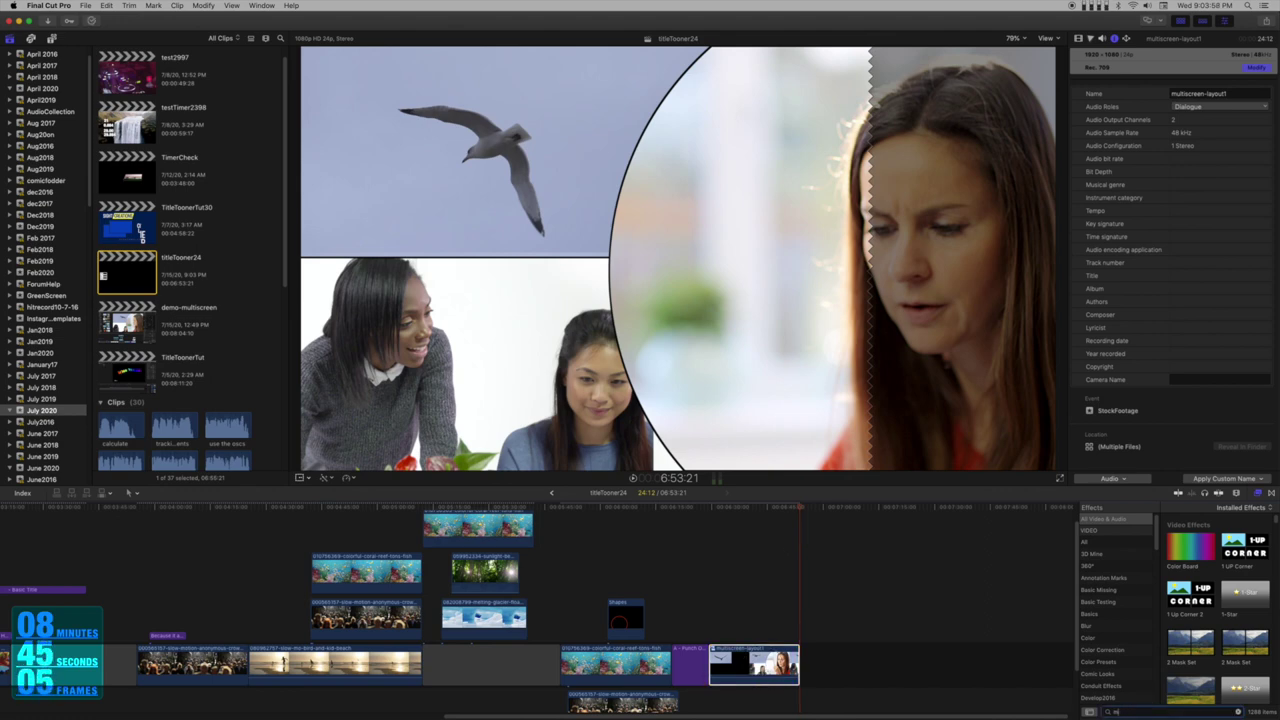
text(multiscreen)
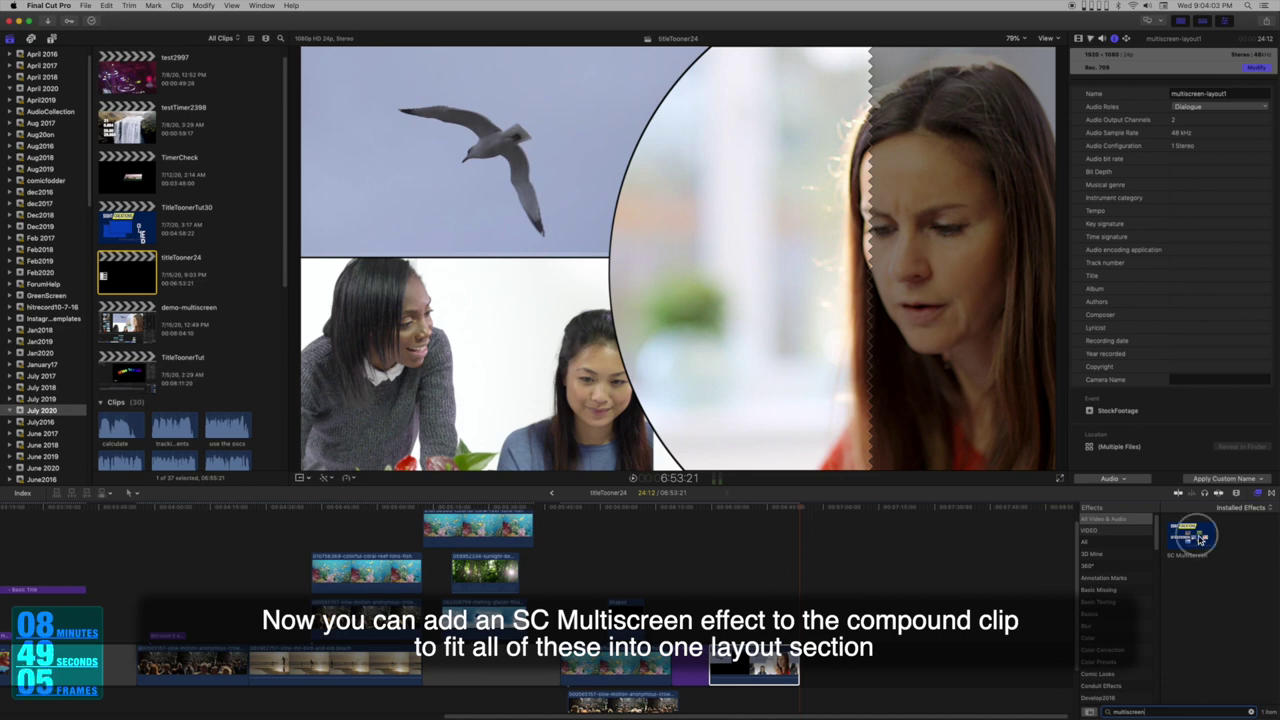
drag(1200, 540, 760, 674)
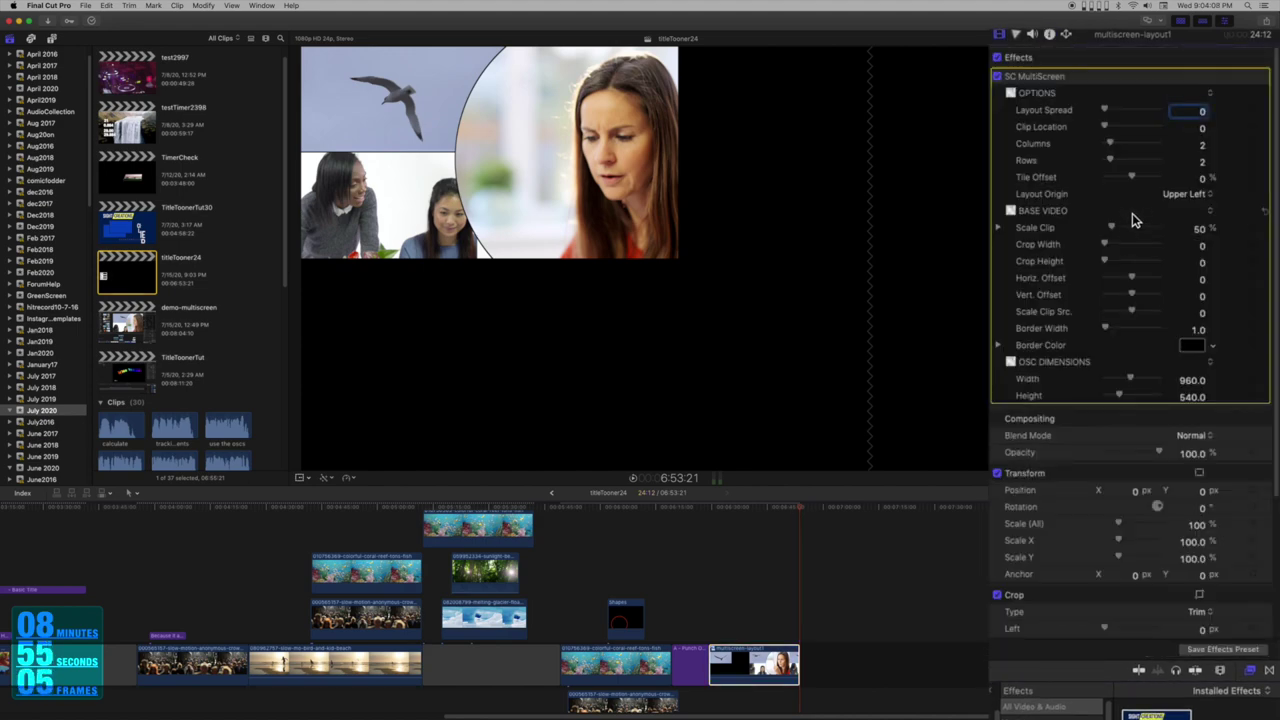
drag(1113, 133, 1148, 140)
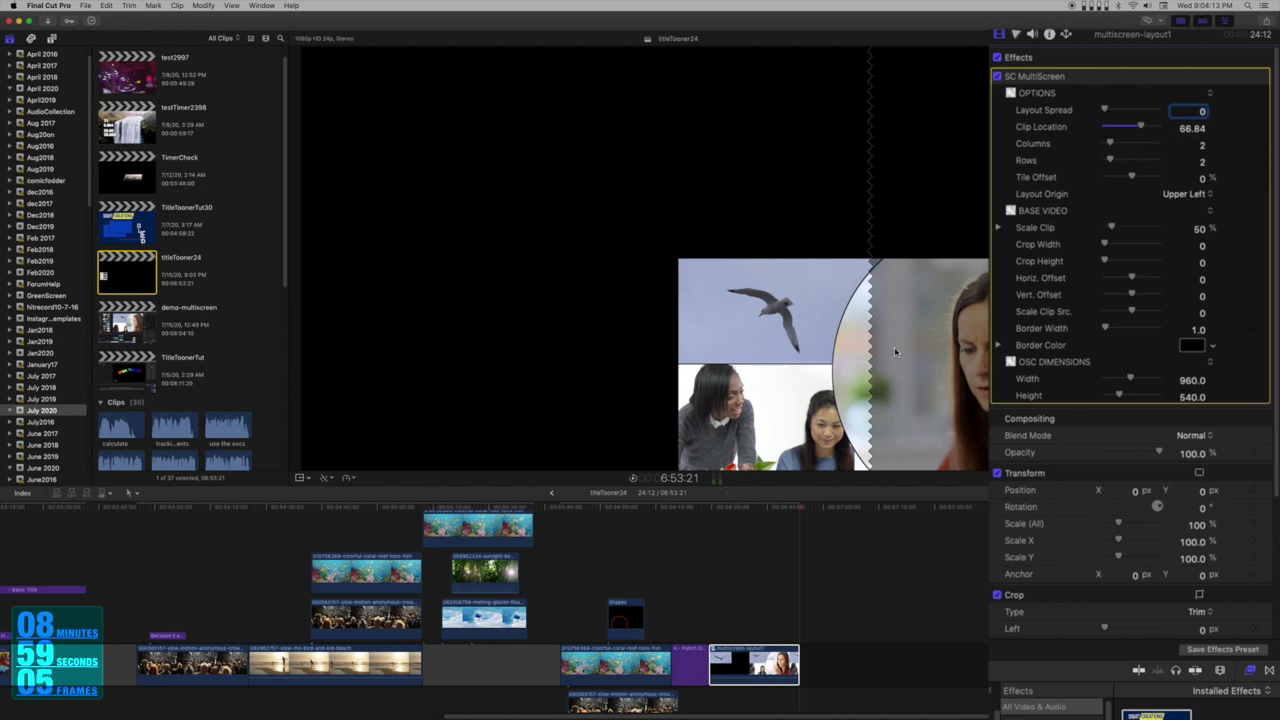